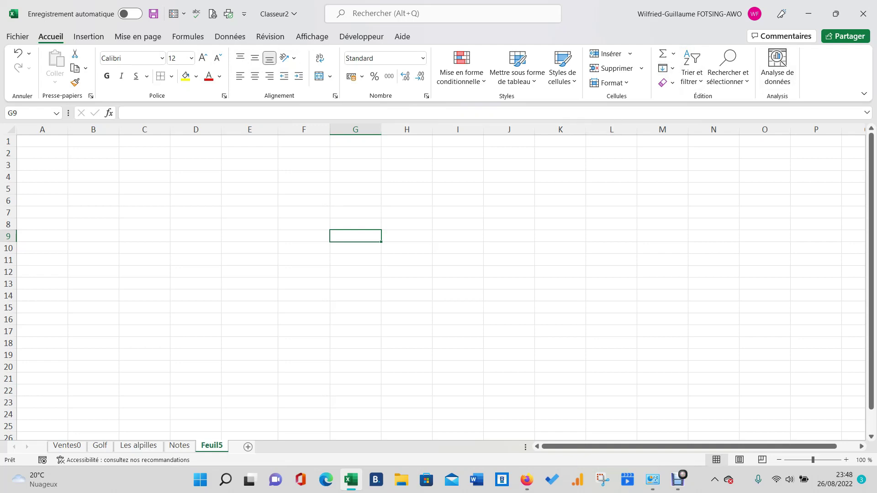
Browse the chart options, including column, hierarchy and treemap chart types
left_click(88, 36)
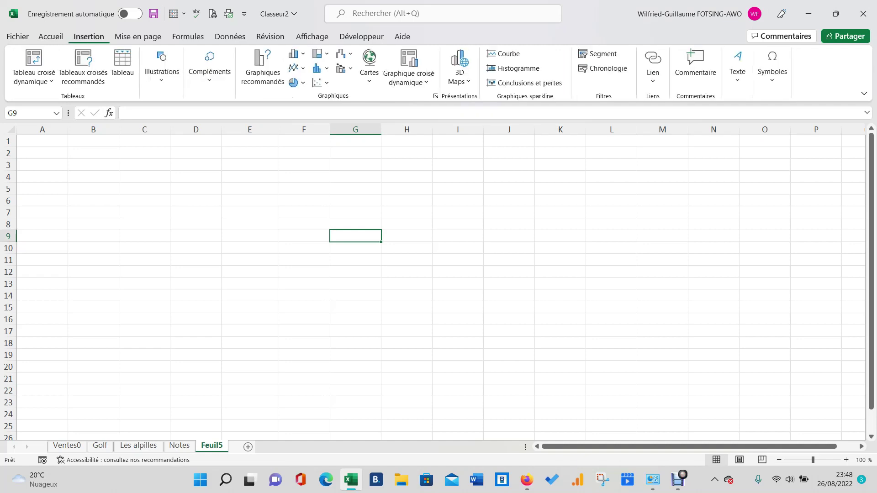
left_click(297, 54)
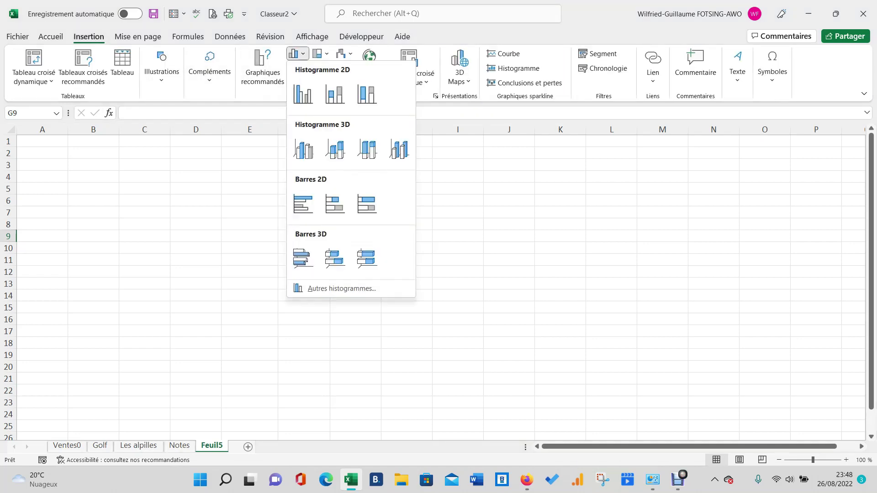
left_click(321, 53)
left_click(321, 54)
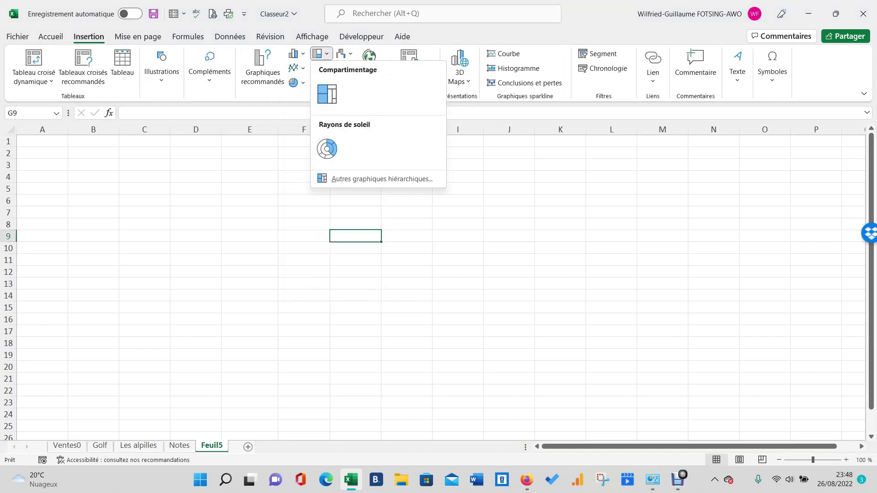
key("Escape")
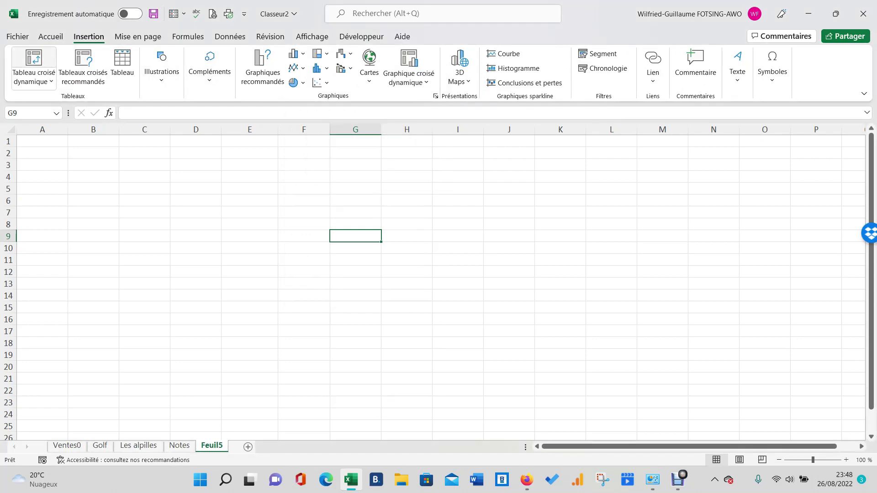
Look through the formula, data, review, view and developer ribbon features, then return to the formatting features
scroll(174, 69, "down", 1)
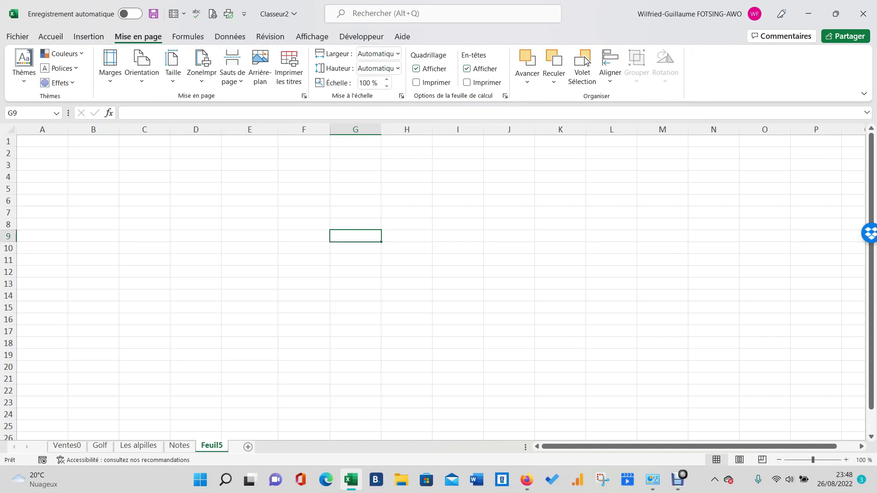
left_click(188, 37)
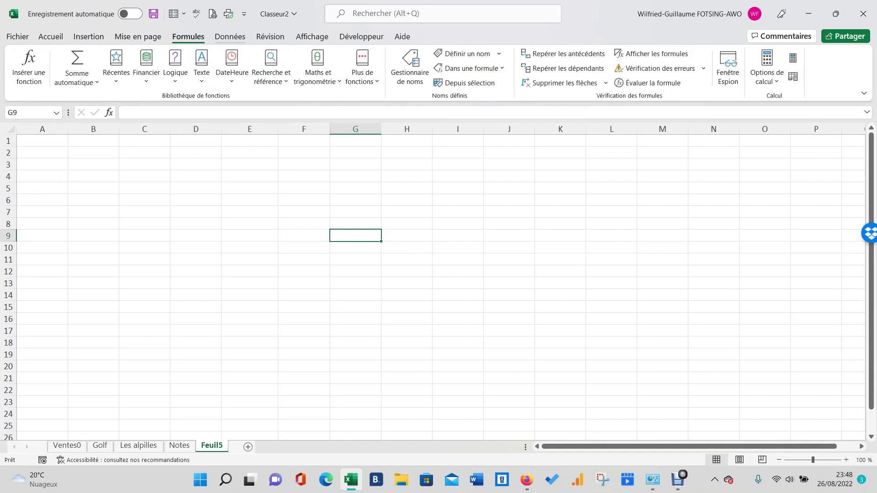
left_click(230, 37)
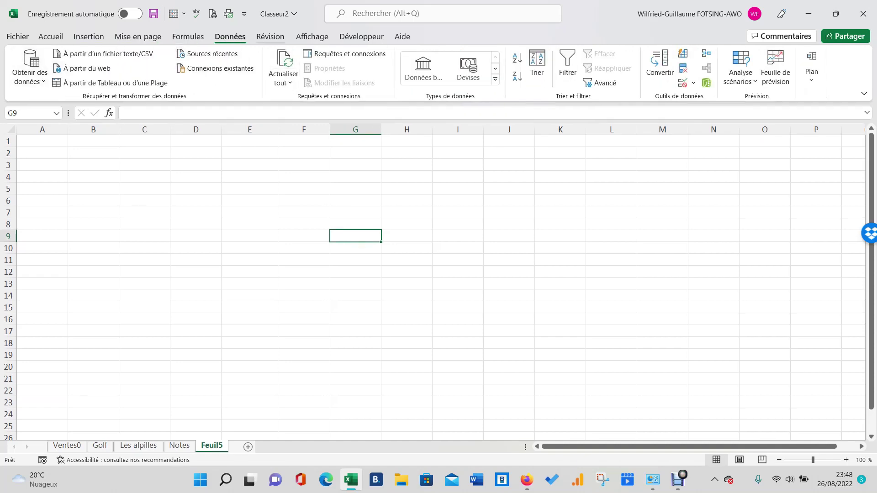
left_click(270, 37)
left_click(312, 36)
left_click(361, 37)
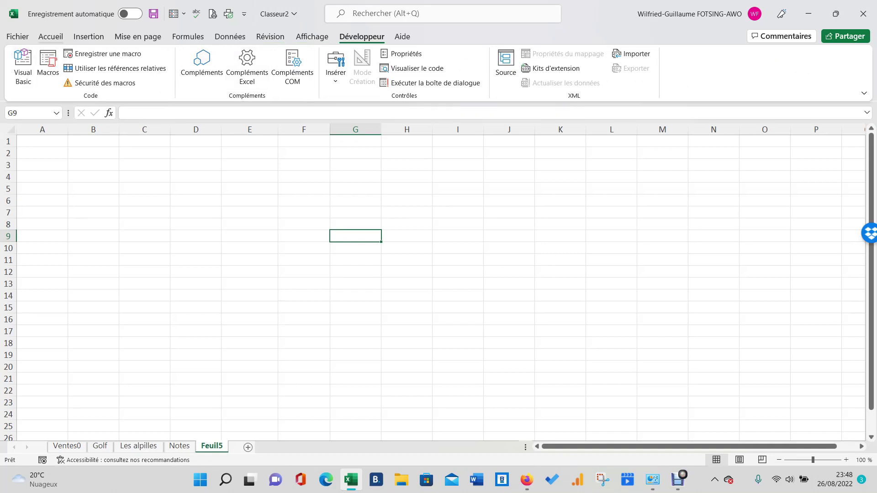
left_click(50, 37)
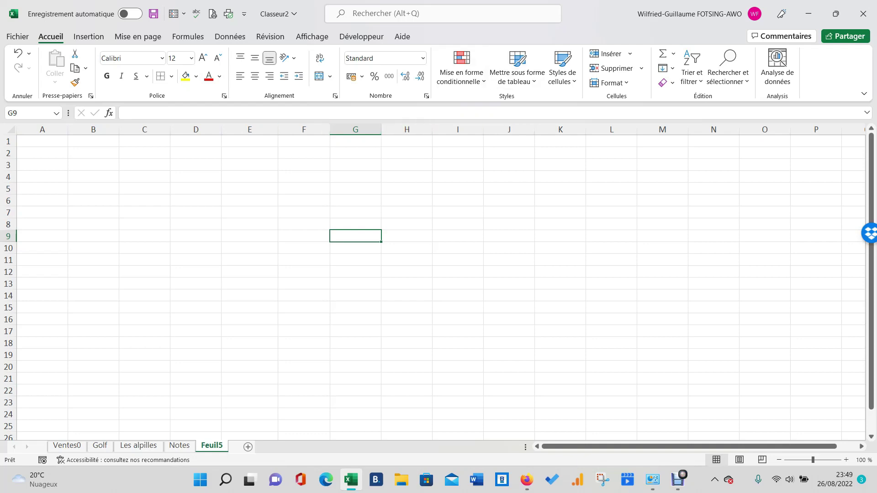
Move around the sheet, jumping to E8 by address, and end on cell A1
left_click(192, 113)
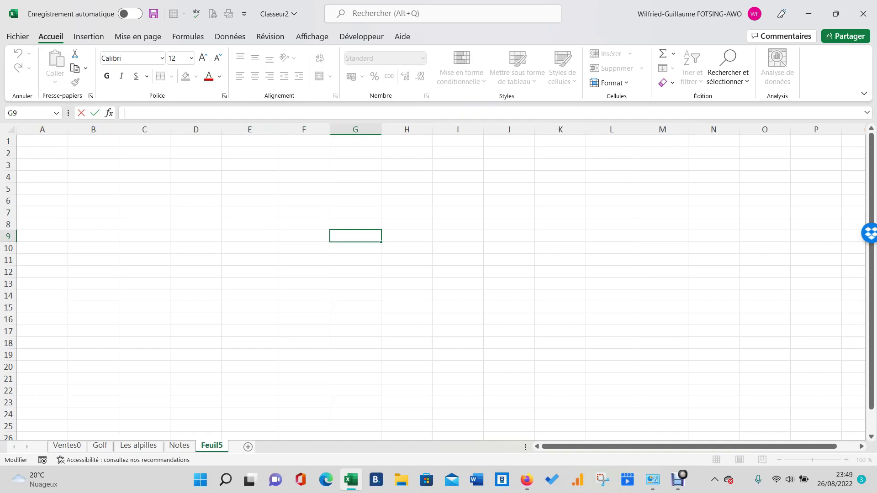
left_click(93, 188)
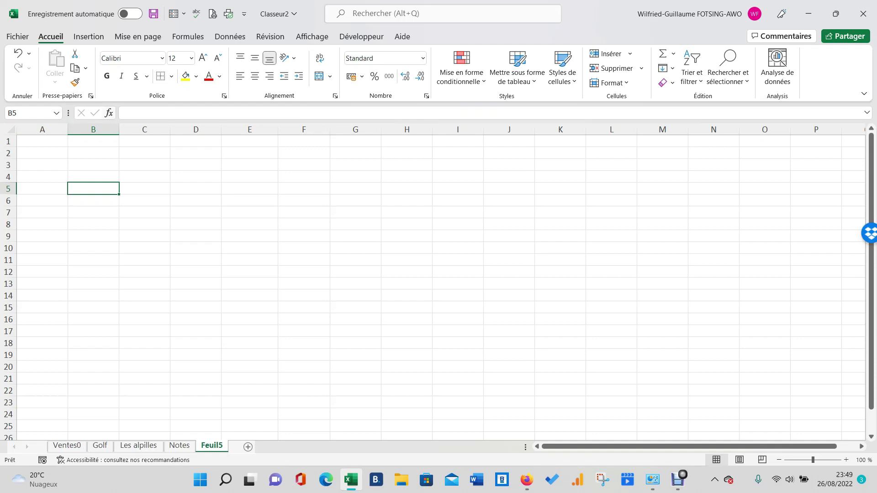
left_click(93, 176)
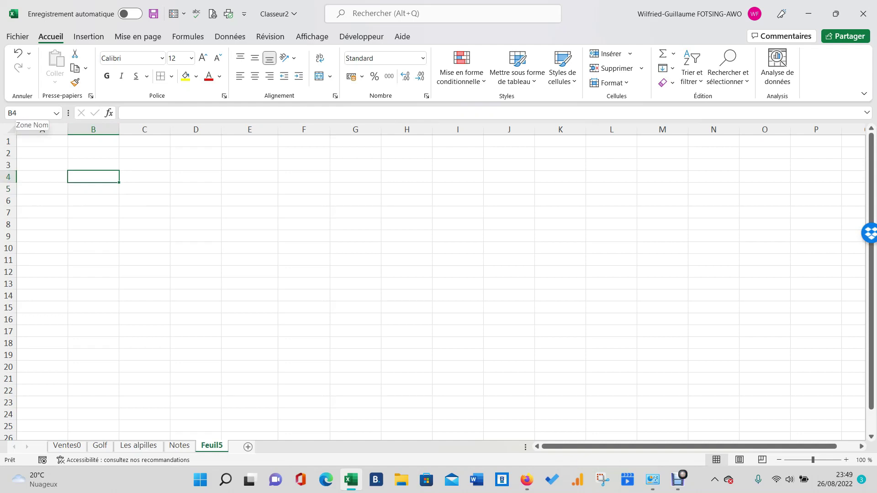
left_click(32, 113)
type("E8")
key("Return")
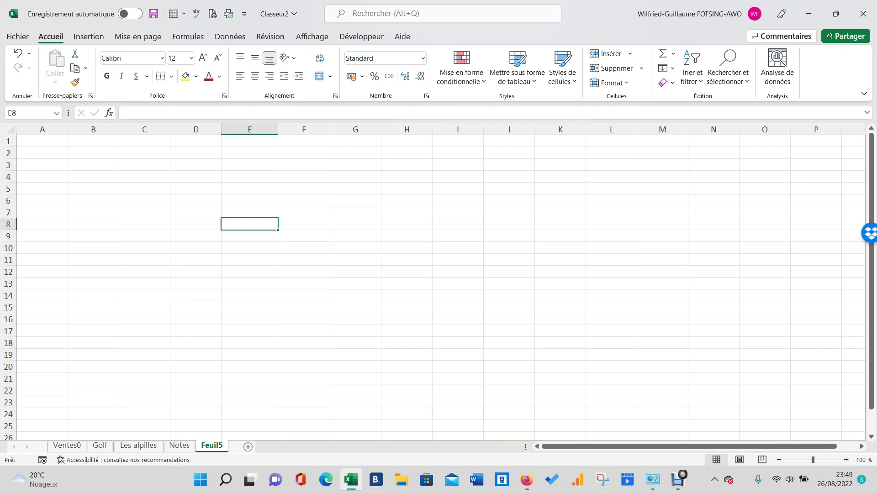
left_click(42, 153)
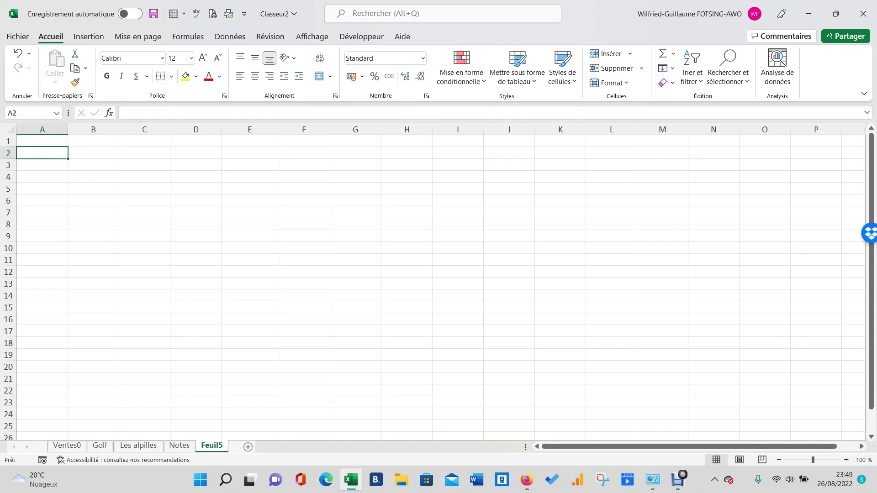
left_click(42, 141)
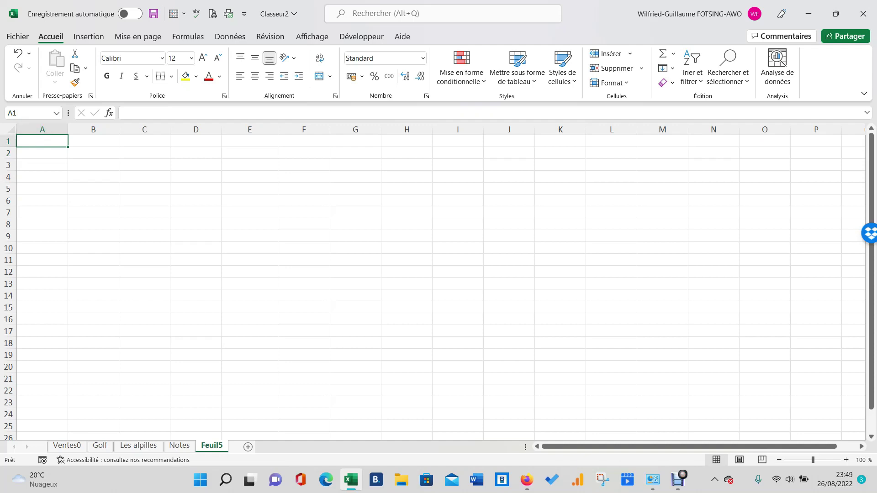
Enter the numbers 1 through 7 down A1:A7
type("1")
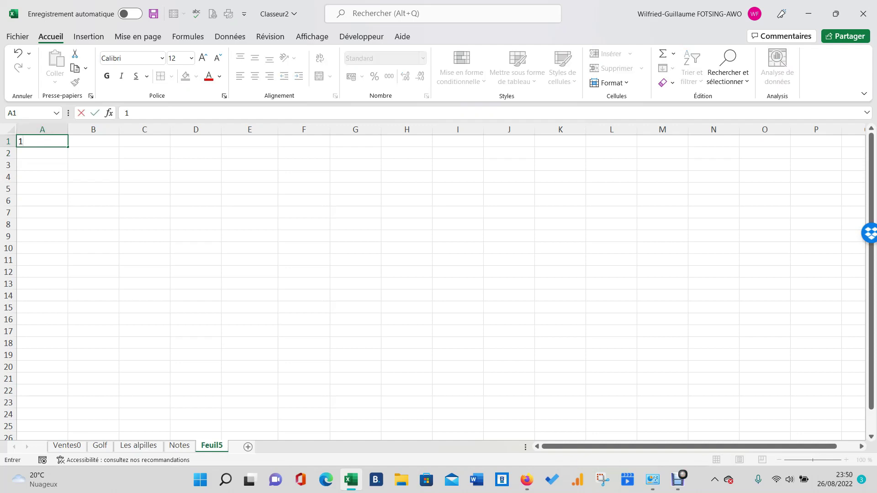
key("Return")
type("2")
key("Return")
type("3")
key("Return")
type("4")
key("Return")
type("5")
key("Return")
type("6")
key("Return")
type("7")
key("Return")
Enter 89, 10, 11, 12 and 13 in A8:A12, then correct A8 to 8
type("89")
key("Return")
type("10")
key("Return")
type("11")
key("Return")
type("12")
key("Return")
type("13")
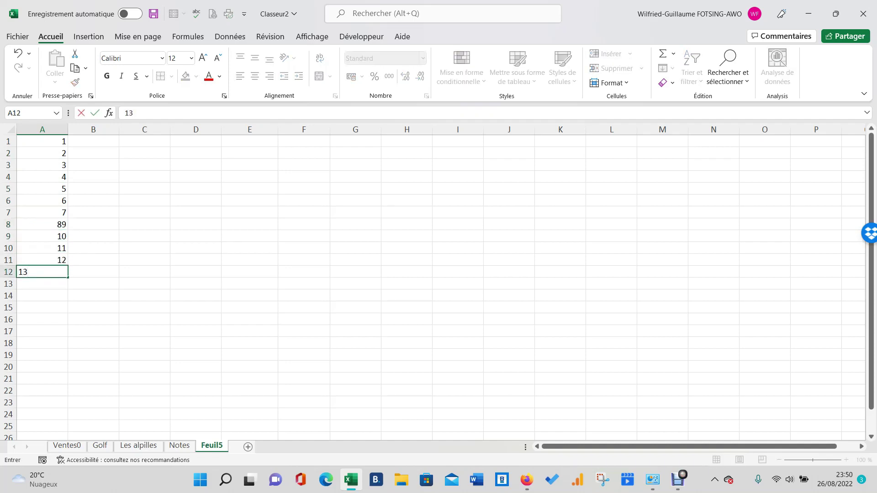
left_click(42, 224)
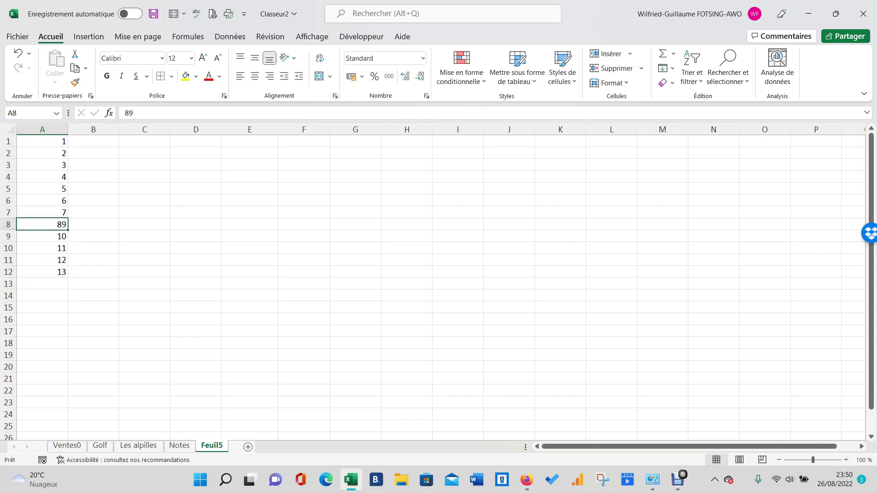
type("8")
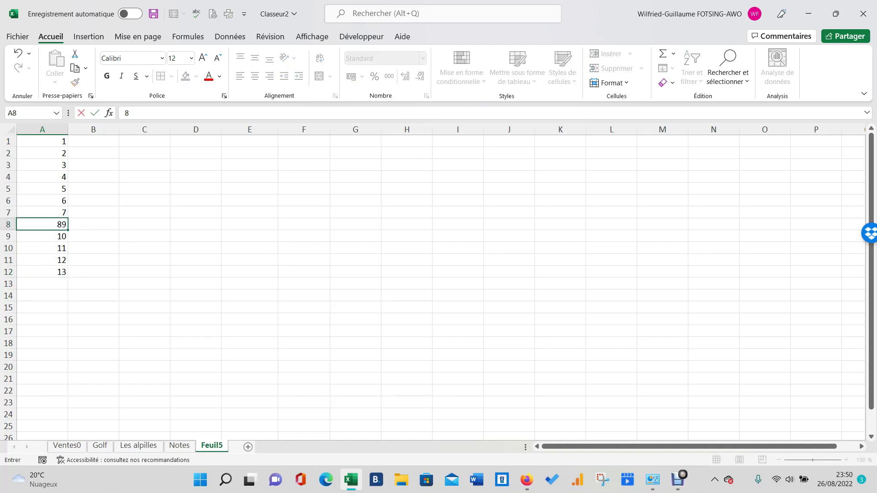
left_click(93, 224)
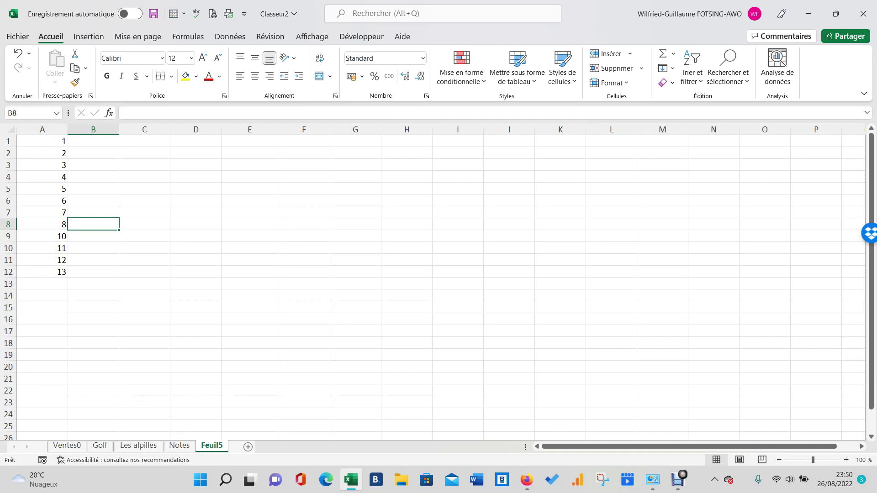
Delete the numbers in A2:A12, keeping 1 in A1, and start a formula in A2
left_click_drag(42, 271, 42, 153)
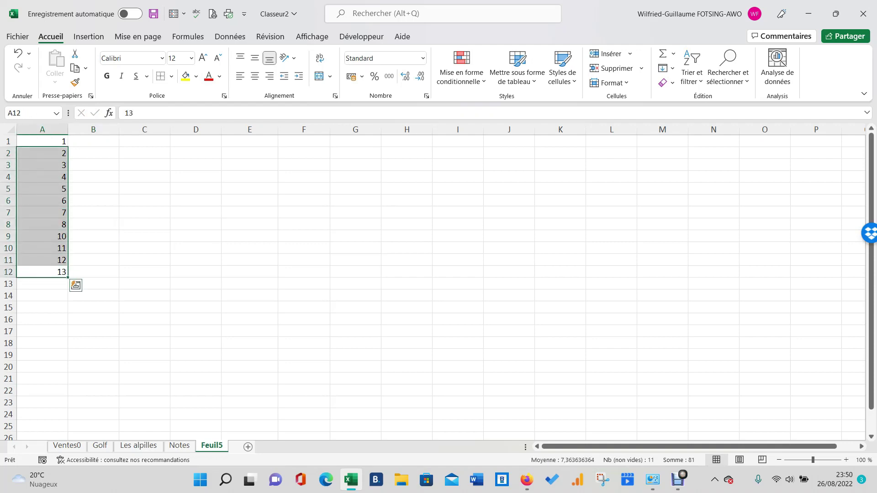
key("Delete")
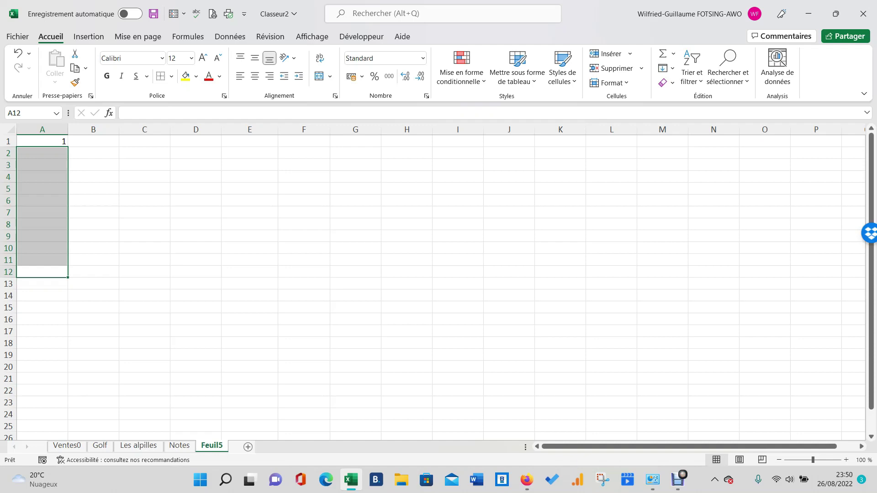
left_click(94, 153)
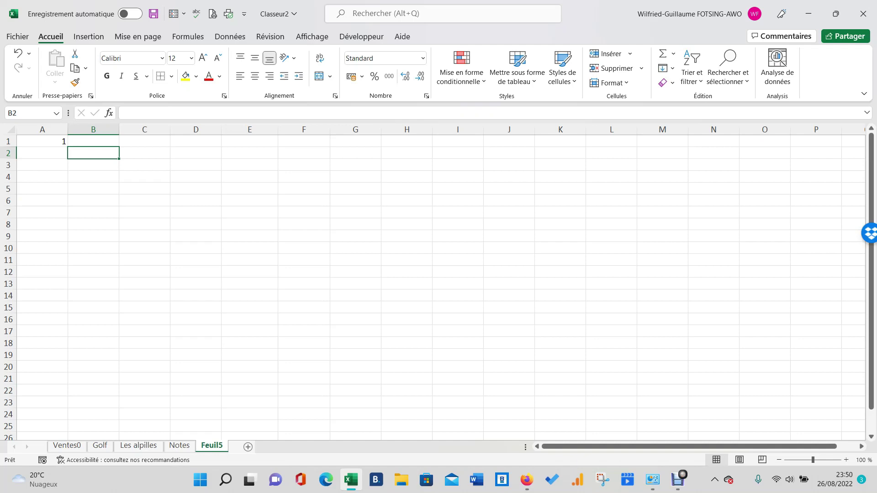
left_click(42, 153)
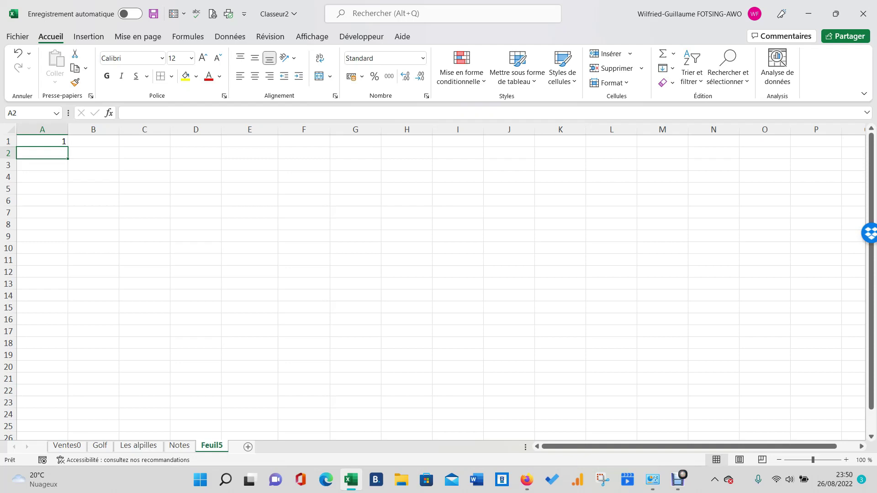
type("=")
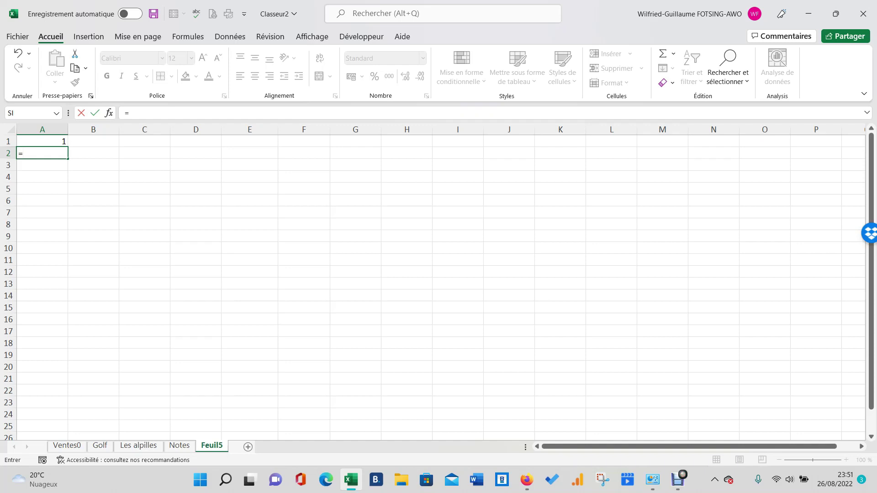
Complete the A2 formula as =A1+1 by referencing the cell above, so it shows 2
key("Up")
type("+1")
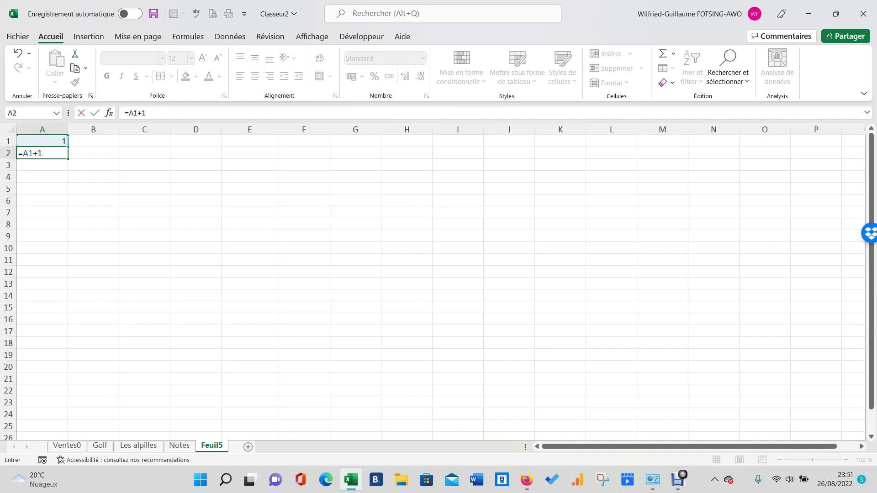
key("Return")
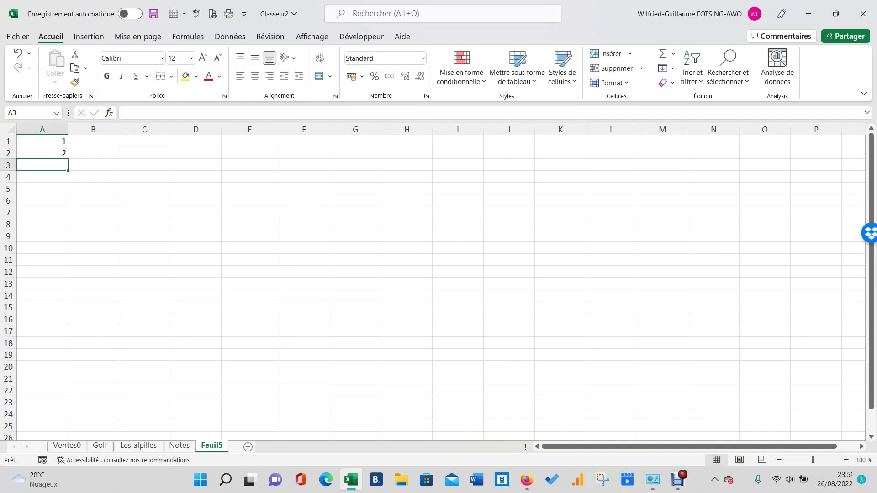
left_click(42, 153)
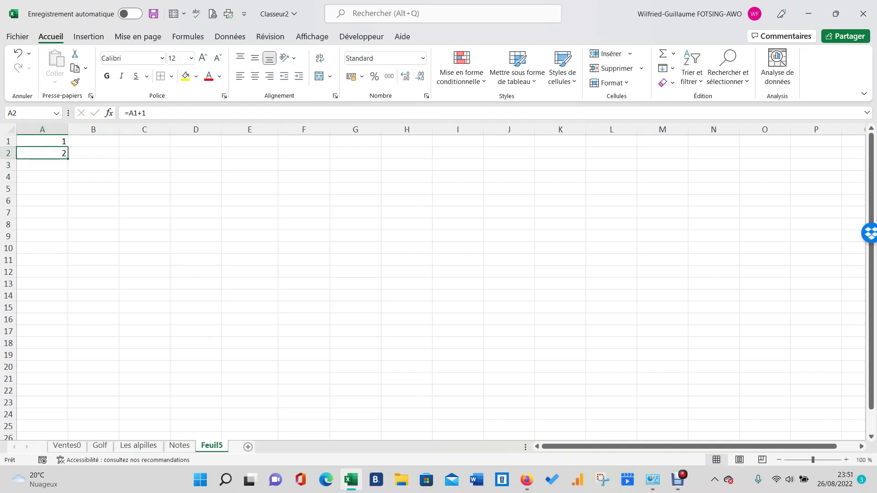
left_click_drag(68, 159, 67, 406)
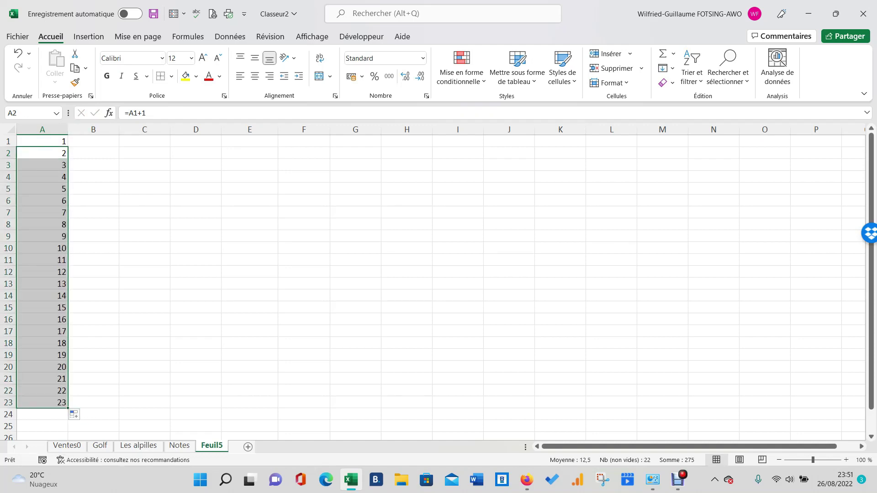
left_click(94, 355)
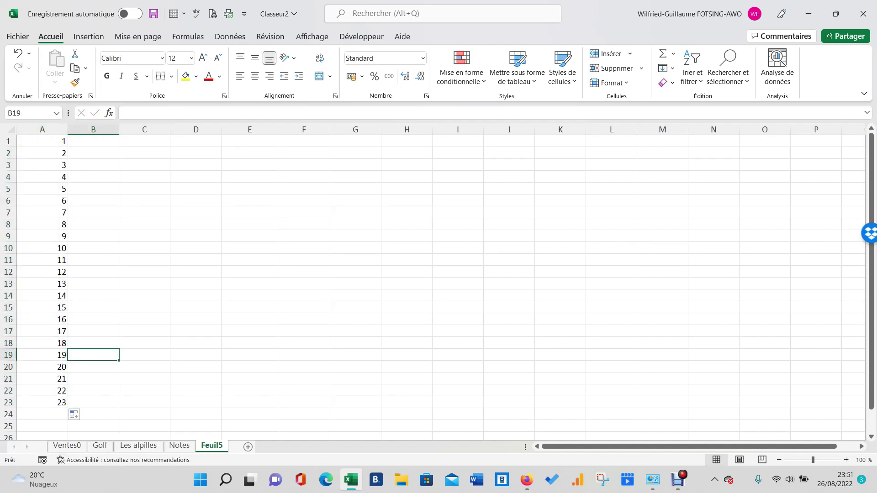
left_click(42, 201)
left_click(42, 212)
left_click(42, 236)
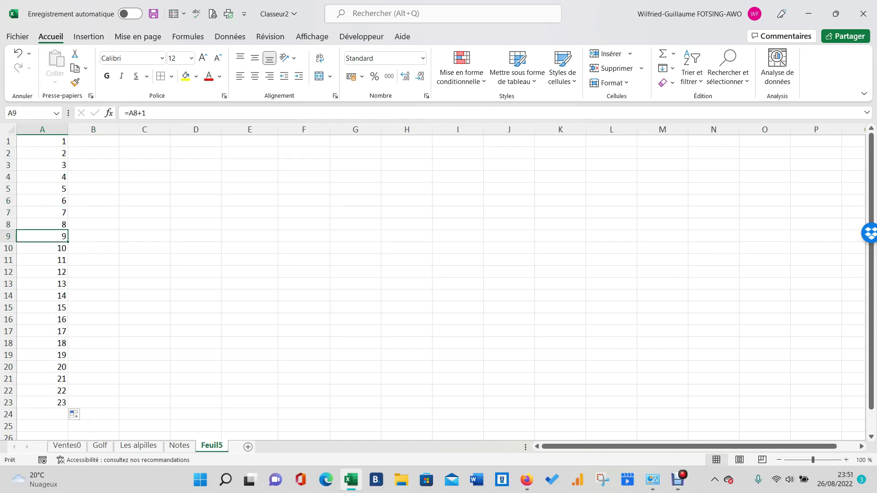
left_click_drag(42, 248, 42, 260)
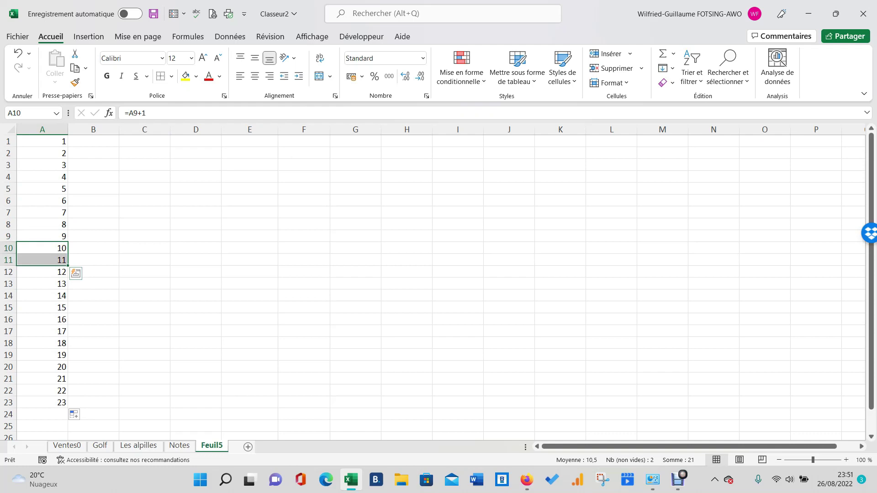
left_click(42, 153)
left_click(93, 177)
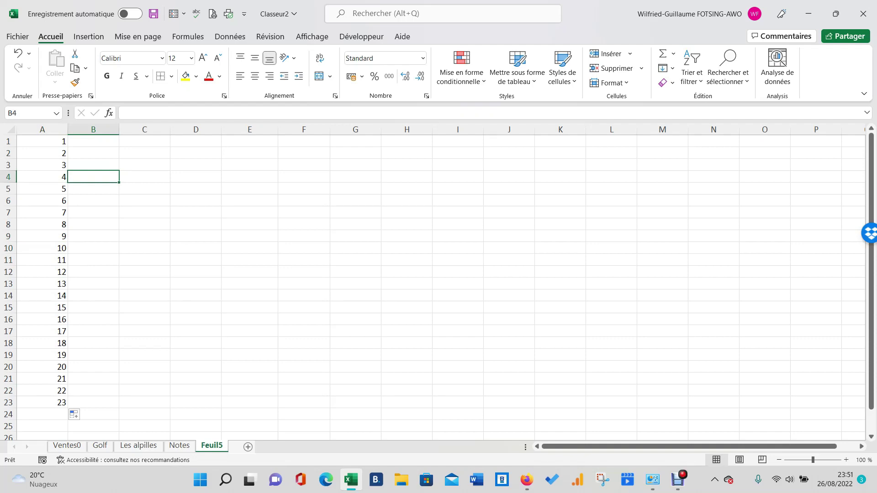
left_click(42, 141)
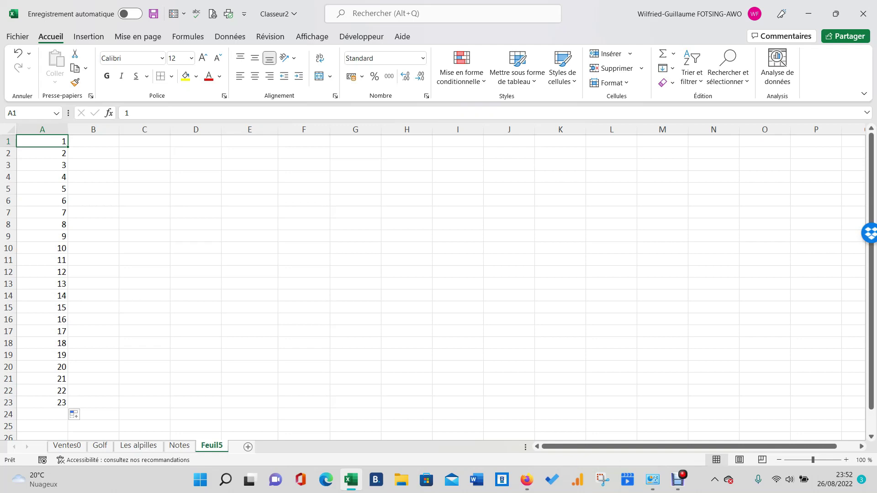
Select the entries in A11:A23 and delete them
key("ctrl+Down")
key("shift+Up")
key("shift+Up")
key("shift+Up")
key("shift+Up")
key("shift+Up")
key("shift+Up")
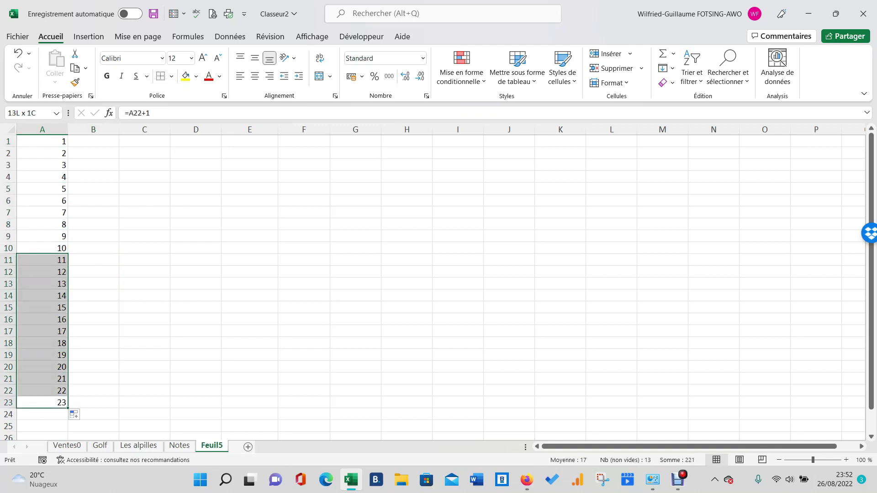
key("Delete")
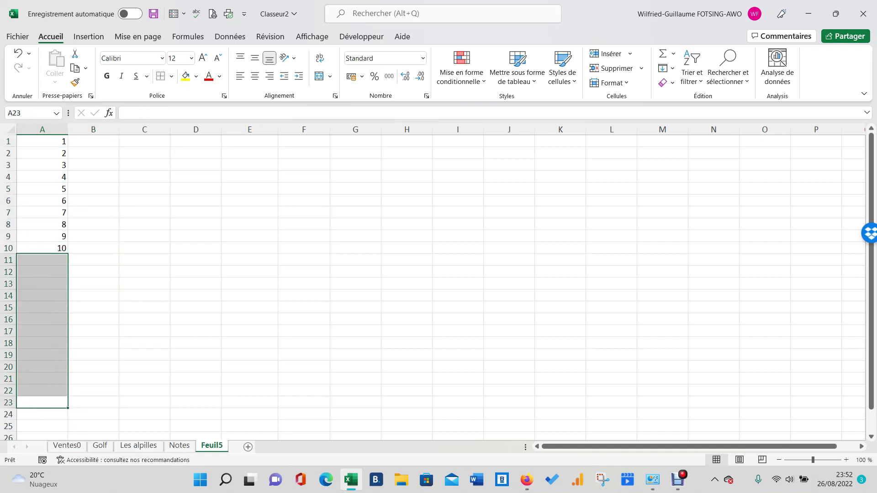
left_click(196, 225)
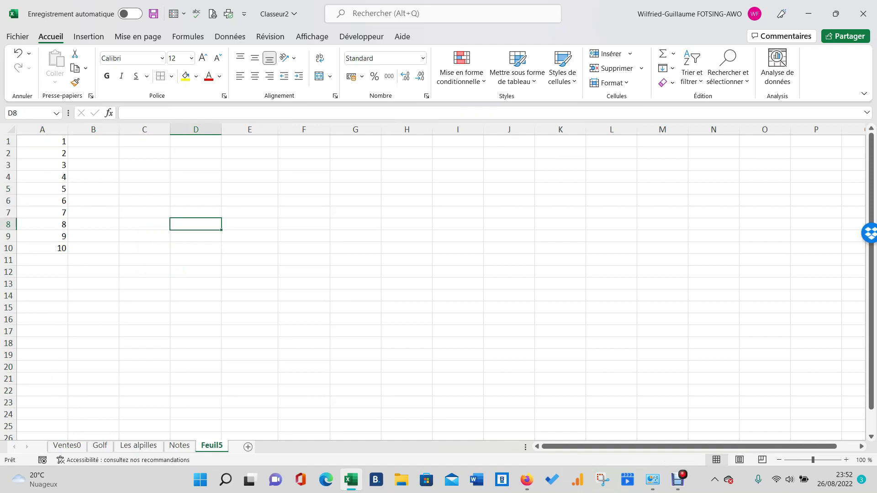
Select the remaining series 1 to 10 in A1:A10
left_click_drag(42, 165, 42, 177)
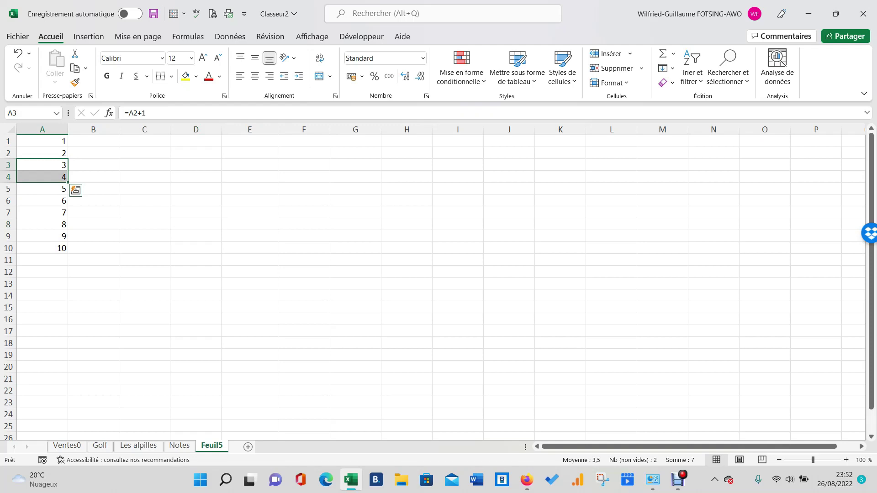
mouse_move(42, 141)
left_mouse_down()
mouse_move(93, 177)
mouse_move(43, 248)
left_mouse_up()
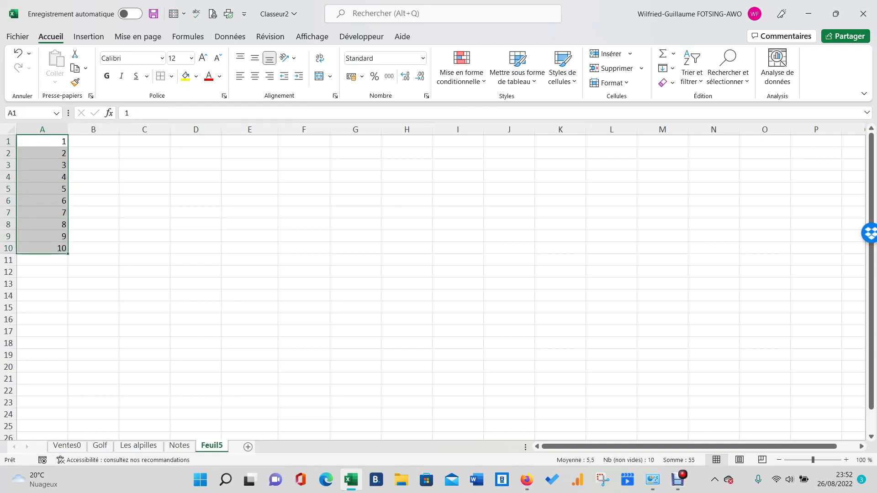
left_click(144, 212)
left_click_drag(42, 141, 42, 248)
Apply the Monétaire format to A1:A10 so they read 1,00 € to 10,00 €
left_click(422, 58)
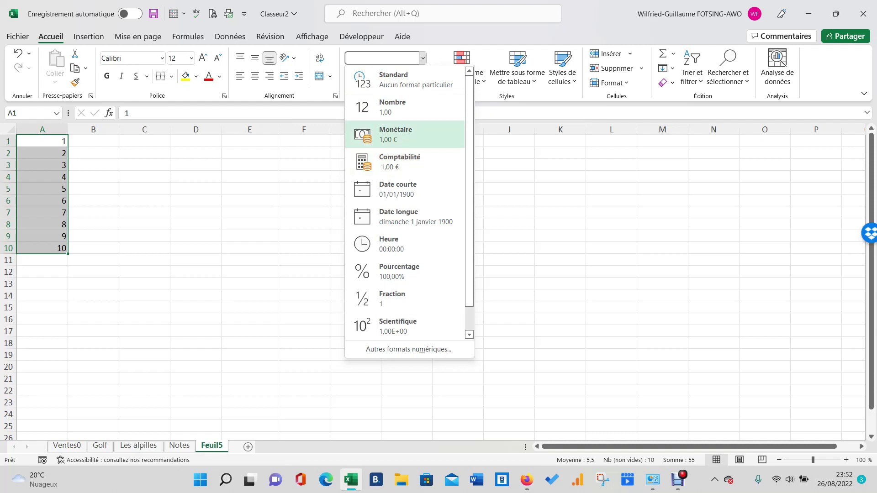
left_click(405, 135)
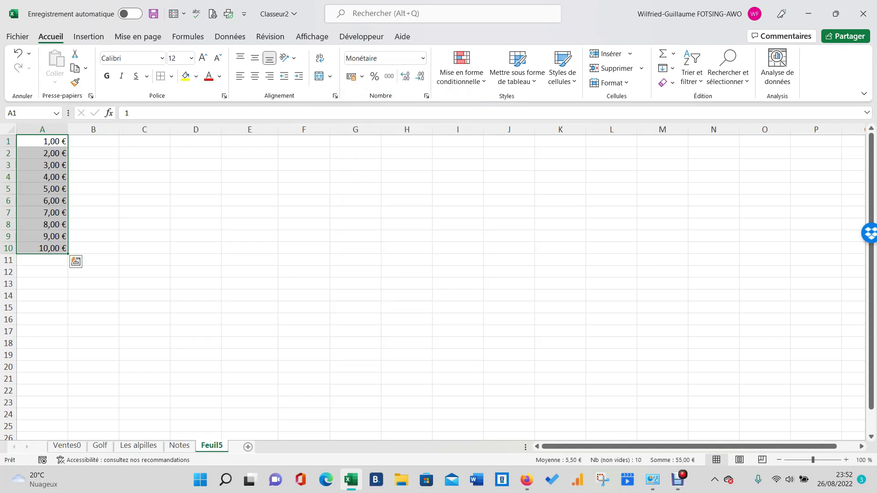
left_click(93, 164)
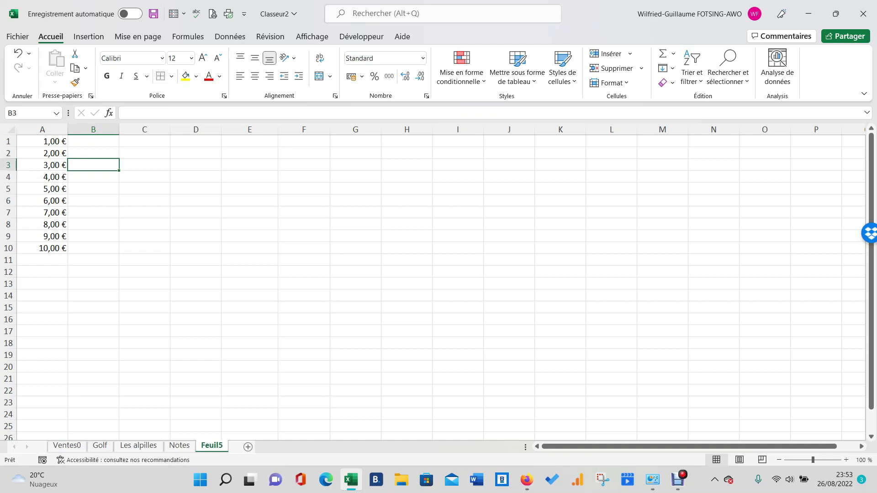
Remove both decimal places from A1 so it shows 1 €
left_click(42, 141)
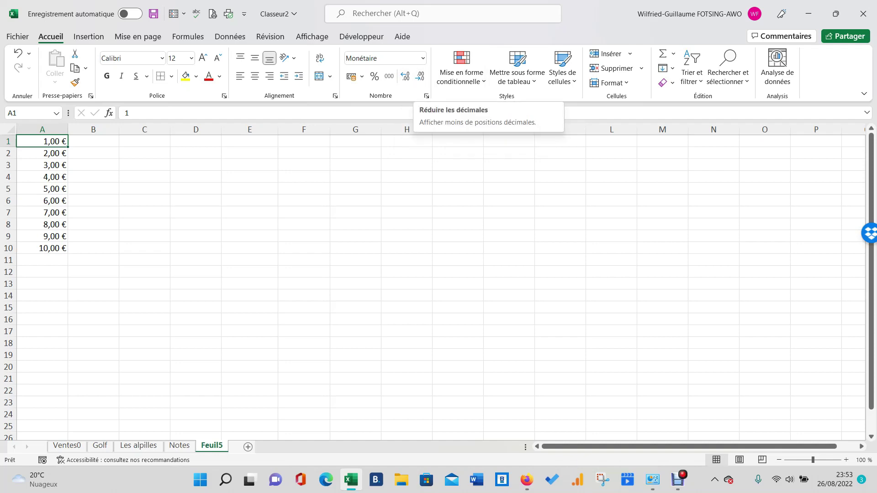
left_click(420, 76)
left_click(420, 76)
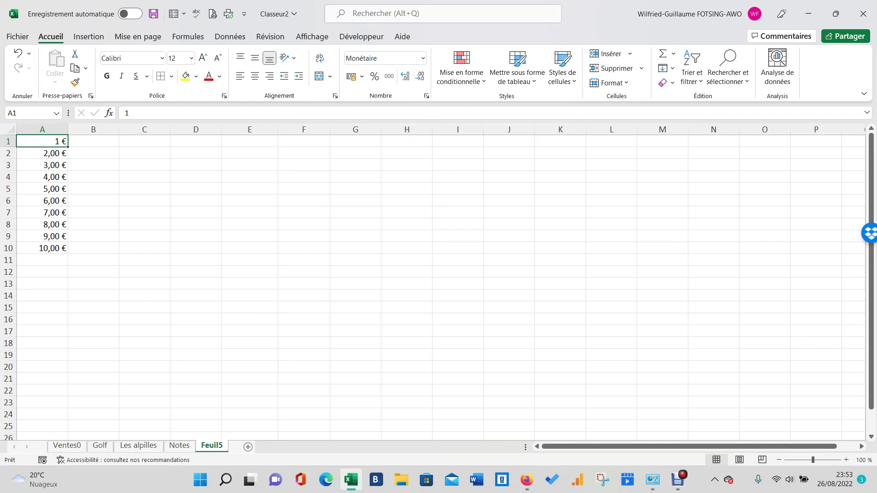
Remove both decimal places from A2:A10 so they show 2 € through 10 €
left_click(42, 165)
left_click(145, 200)
left_click_drag(43, 141, 46, 248)
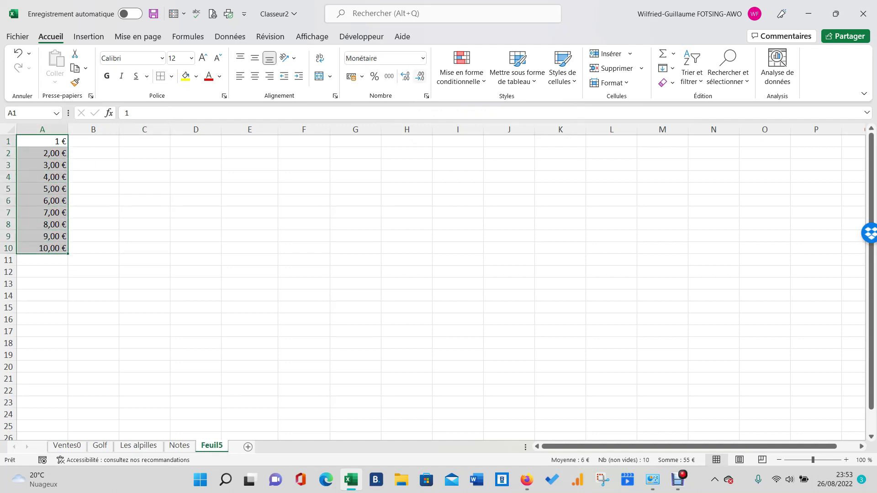
left_click(355, 176)
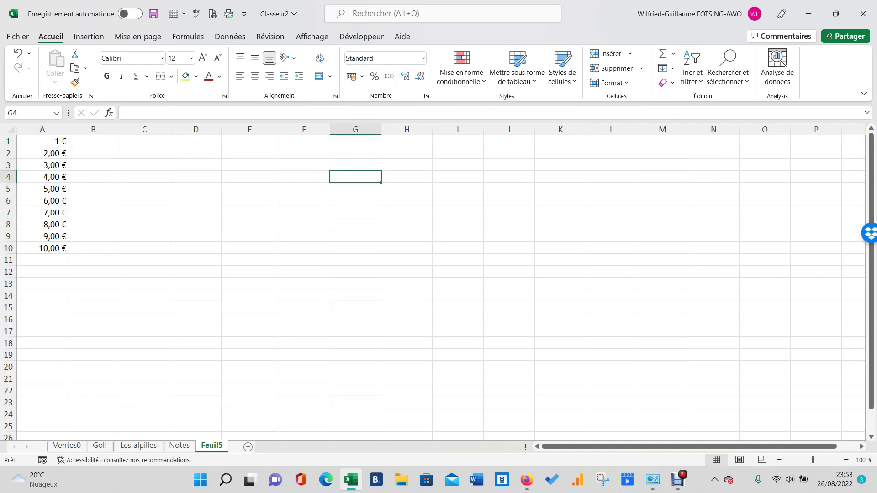
left_click_drag(42, 153, 42, 248)
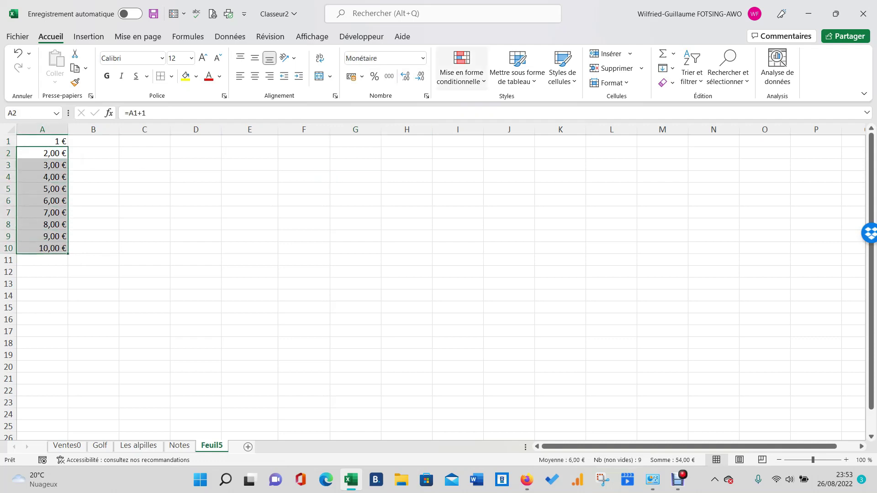
left_click(420, 76)
left_click(420, 76)
left_click(342, 166)
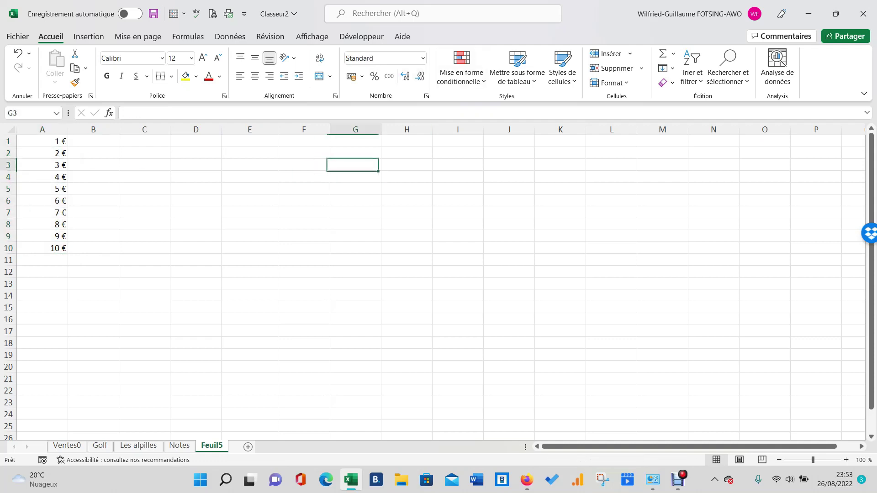
Check the formula behind A9 and select a few empty cells
key("ctrl+Home")
left_click(42, 236)
left_click(144, 188)
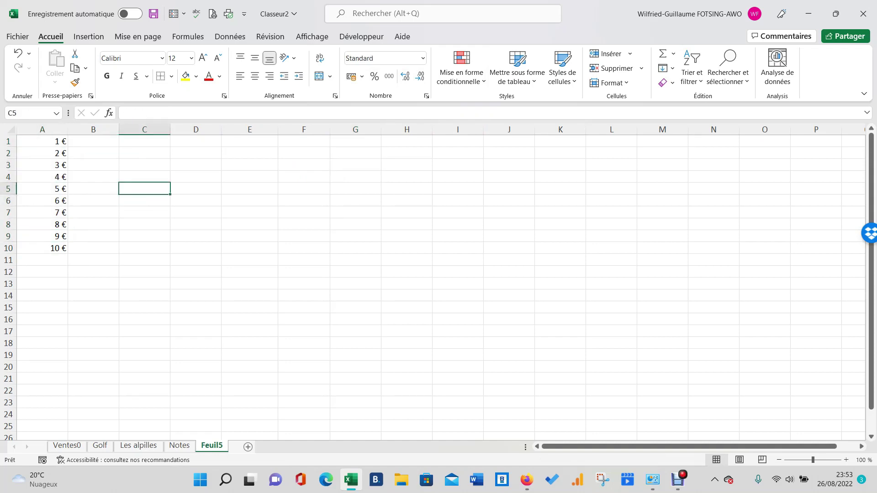
left_click_drag(355, 213, 355, 200)
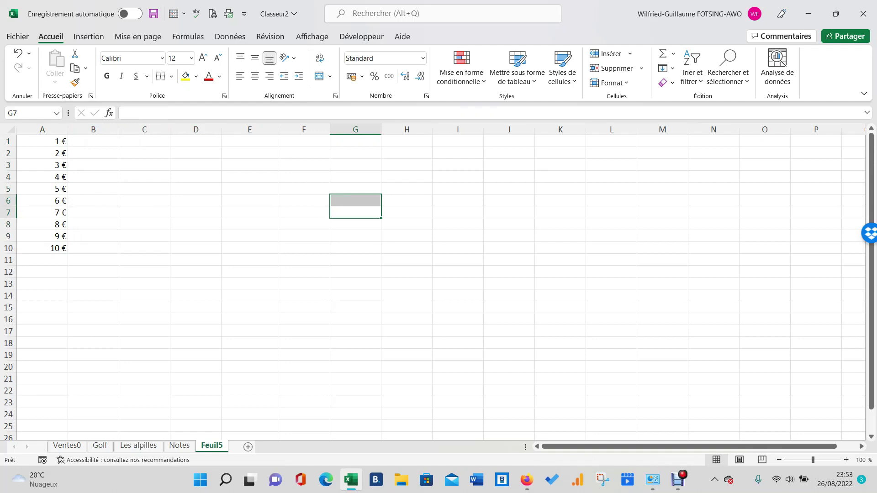
Enter 26/01/2015 in C2, which displays as the number 42030,00
left_click(144, 153)
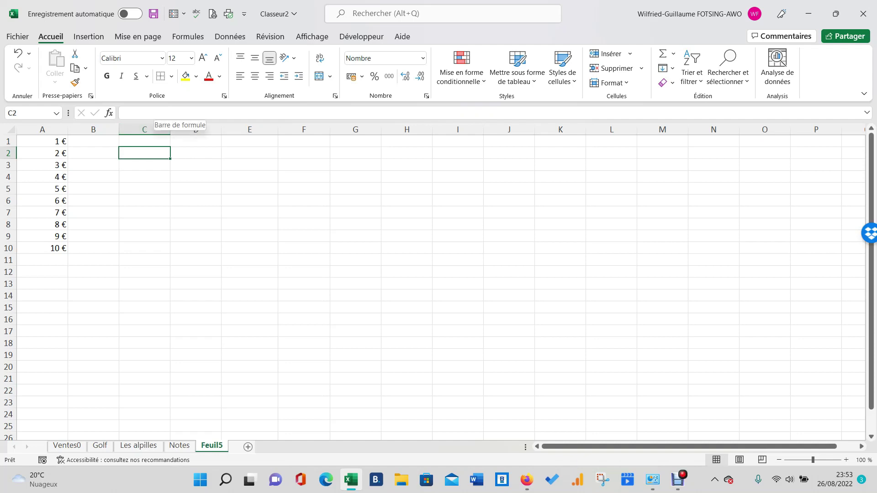
type("26/01/")
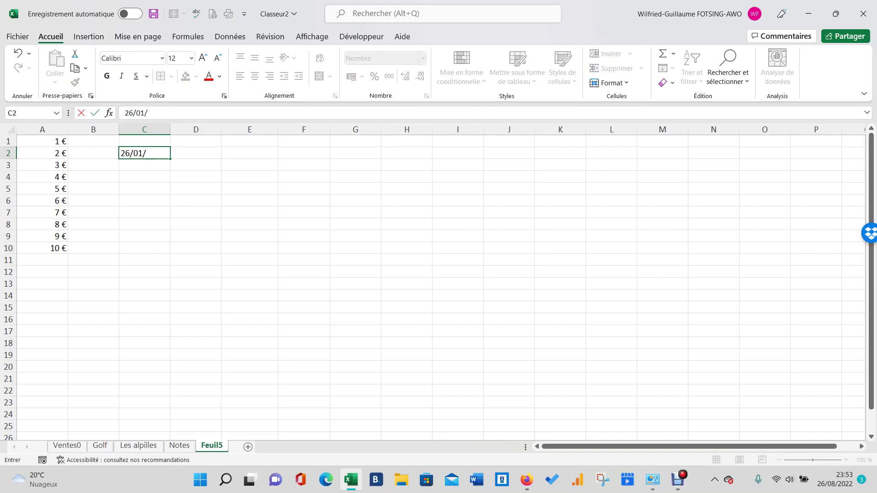
type("2015")
key("Tab")
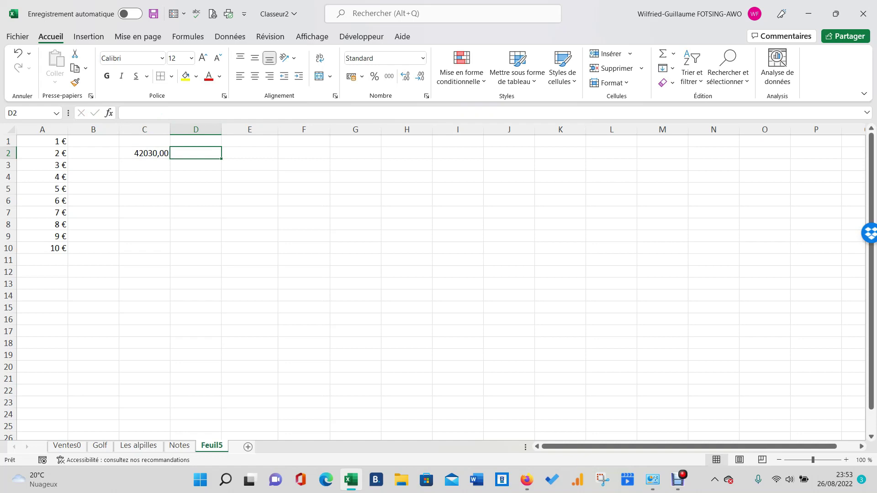
left_click(144, 153)
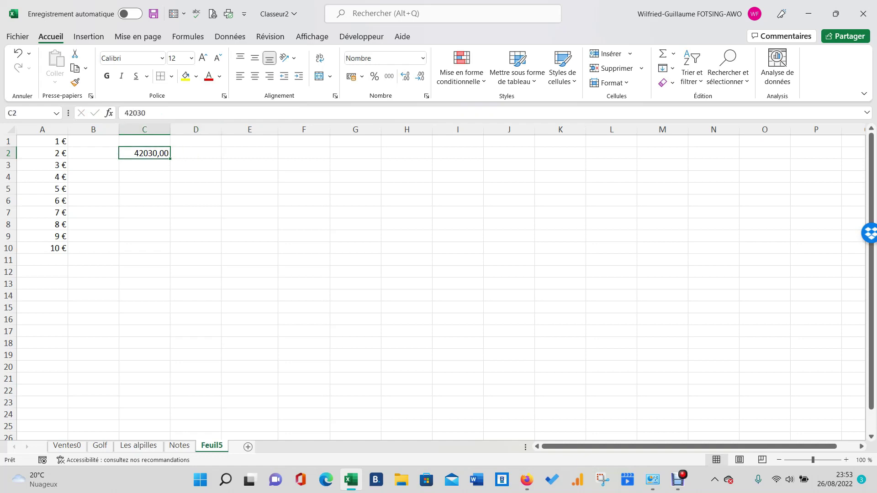
key("Down")
key("Down")
key("Down")
key("Up")
key("Up")
key("Up")
Apply the Date courte number format to C2
left_click(424, 58)
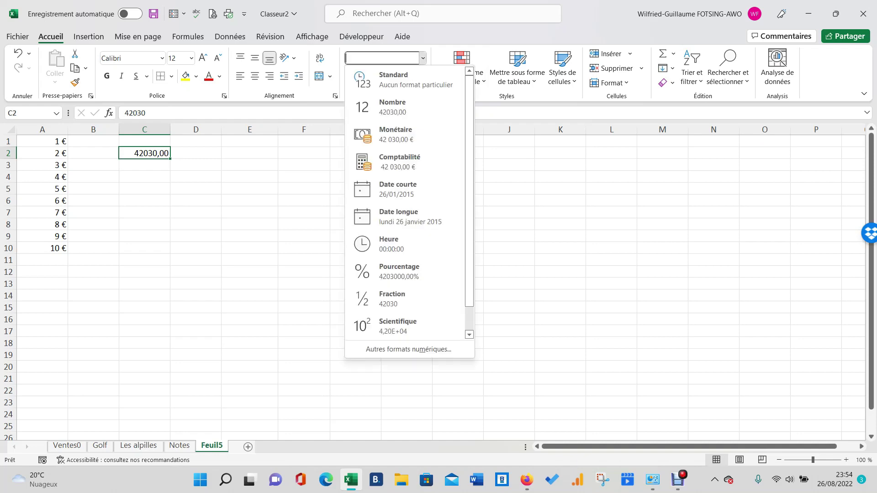
key("Down")
key("Down")
key("Down")
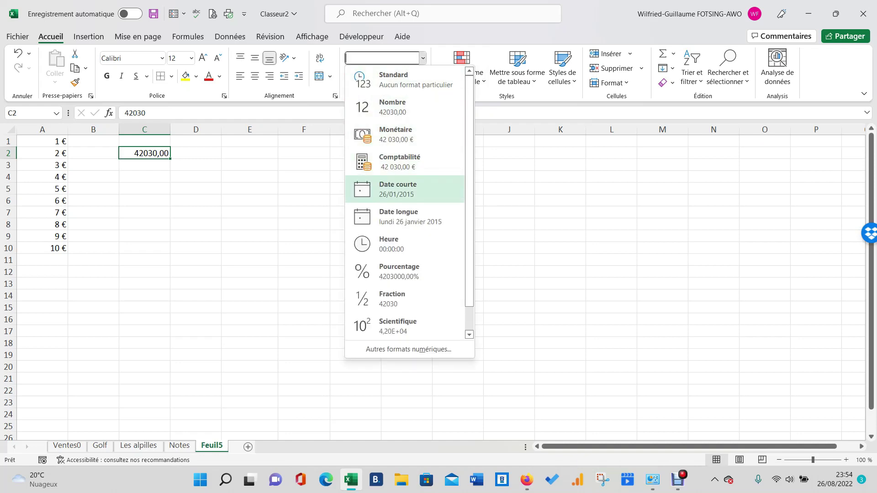
key("Down")
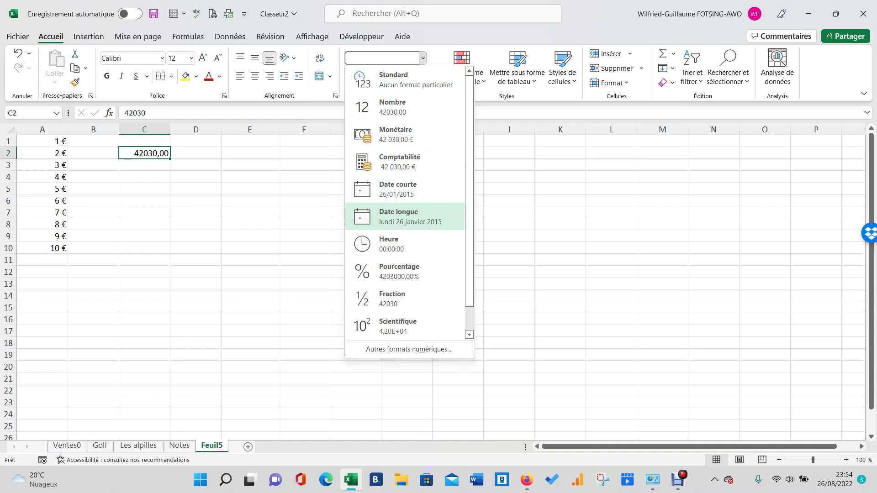
key("Up")
key("Return")
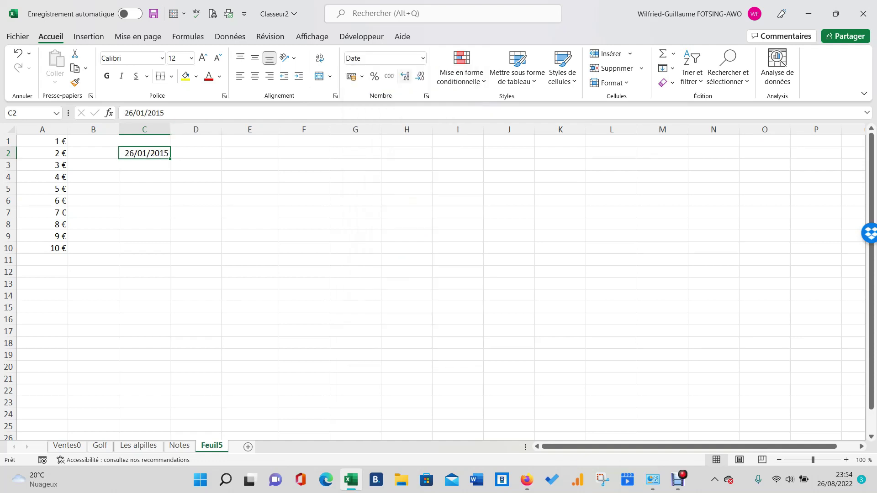
Switch C2 to Date longue so it reads lundi 26 janvier 2015
left_click(422, 58)
key("Down")
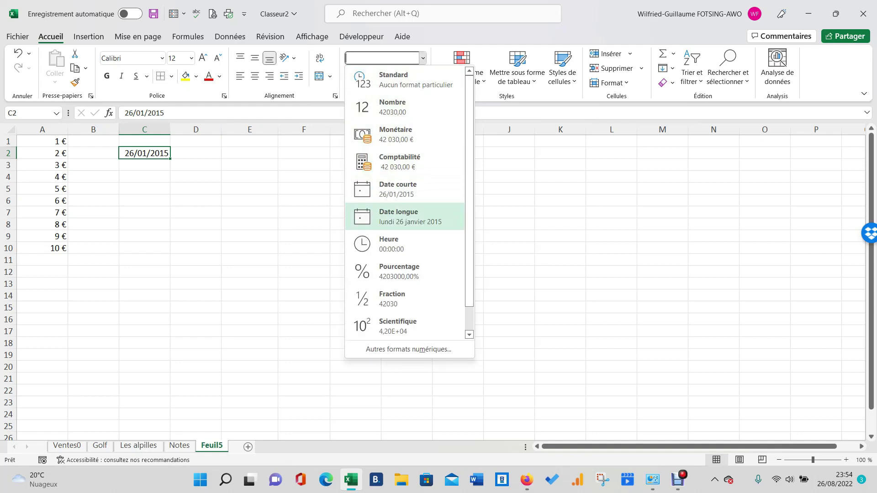
key("Return")
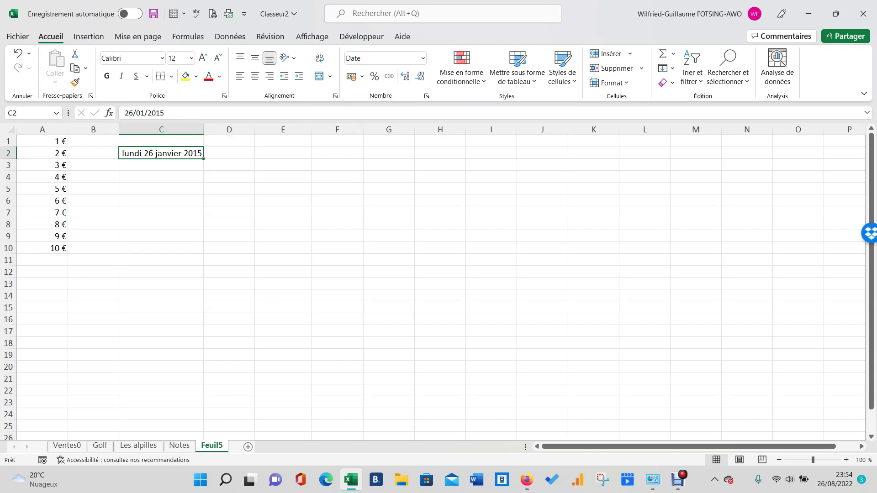
left_click(161, 177)
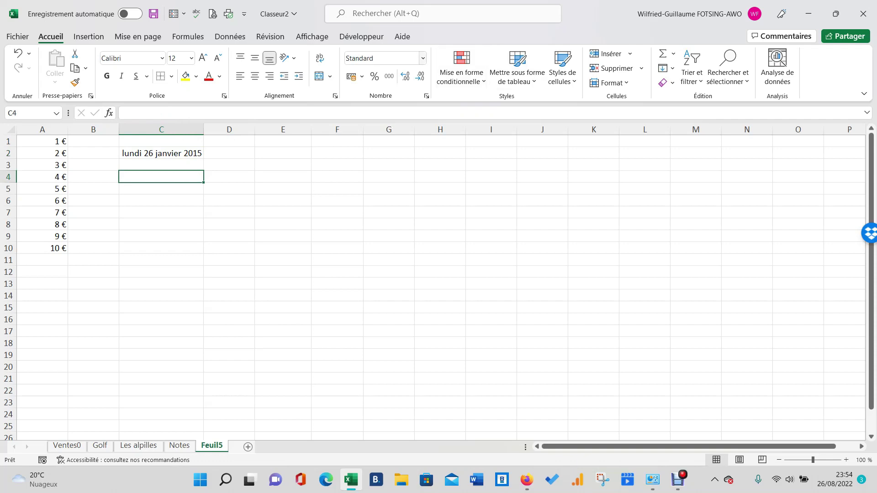
Format A1:A10 as Pourcentage with no decimals, showing 100% through 1000%
left_click(423, 58)
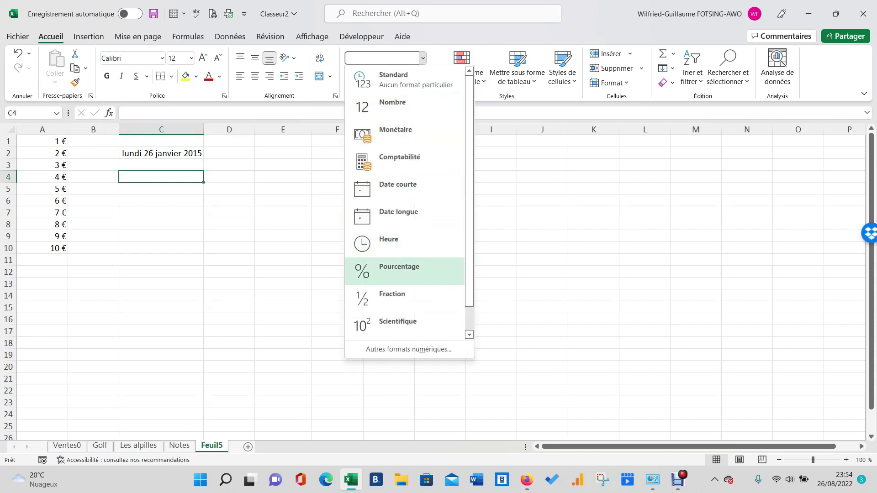
key("Escape")
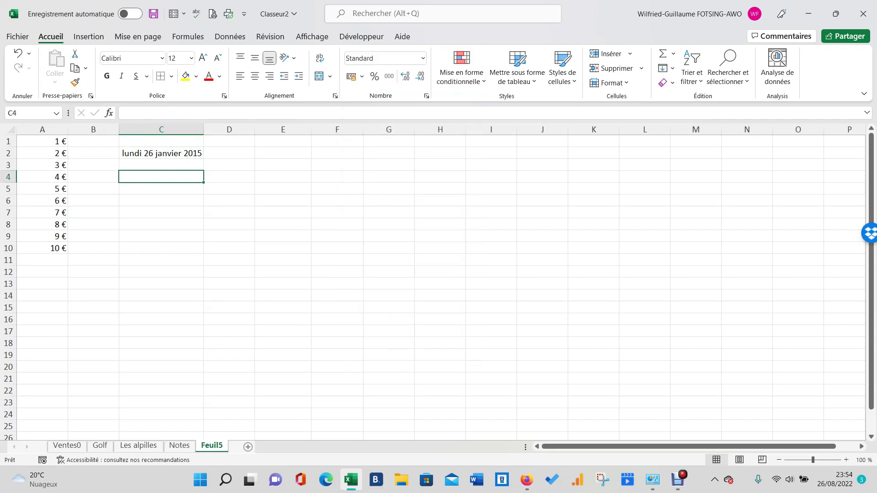
key("ctrl+Home")
key("shift+Down")
key("shift+Down")
key("shift+Down")
key("shift+Down")
key("shift+Down")
key("shift+Down")
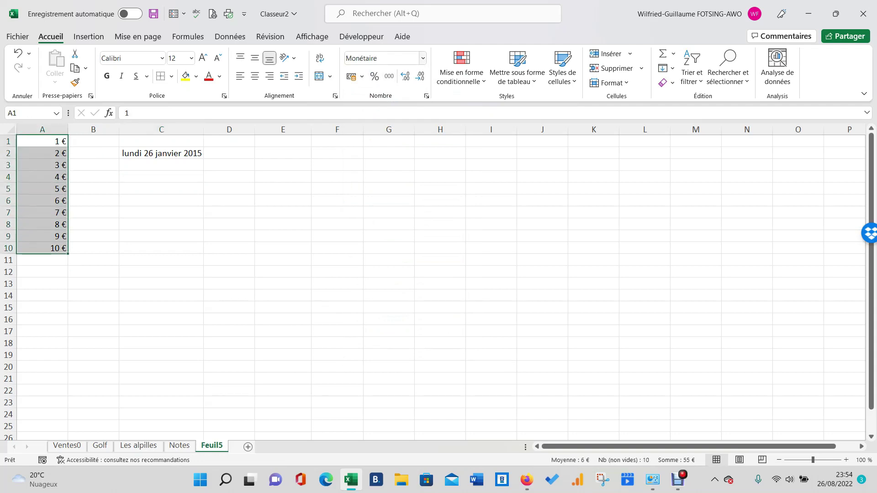
left_click(423, 58)
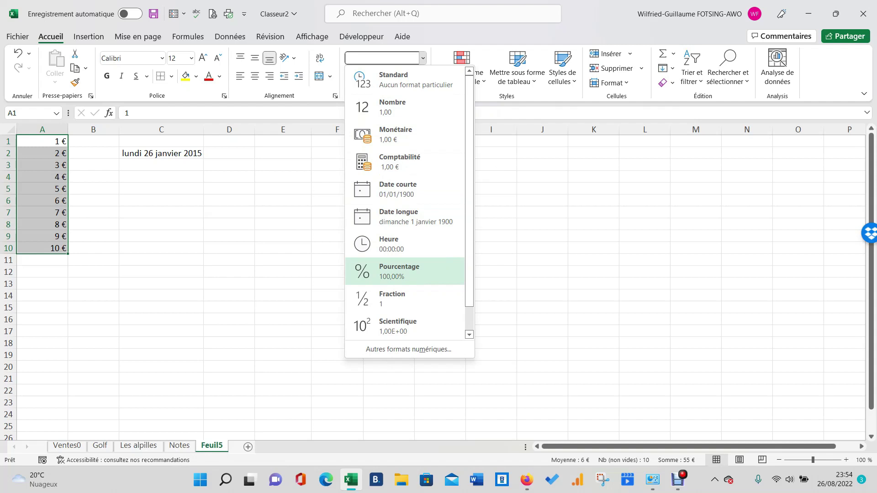
left_click(379, 270)
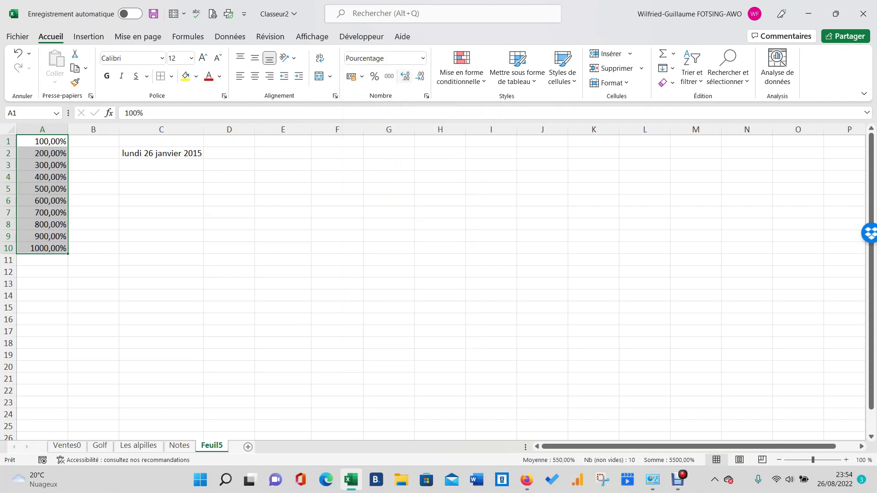
left_click(419, 76)
left_click(420, 76)
Confirm F8:F9 stay in Standard format and C2 keeps its long date
left_click_drag(338, 225, 337, 236)
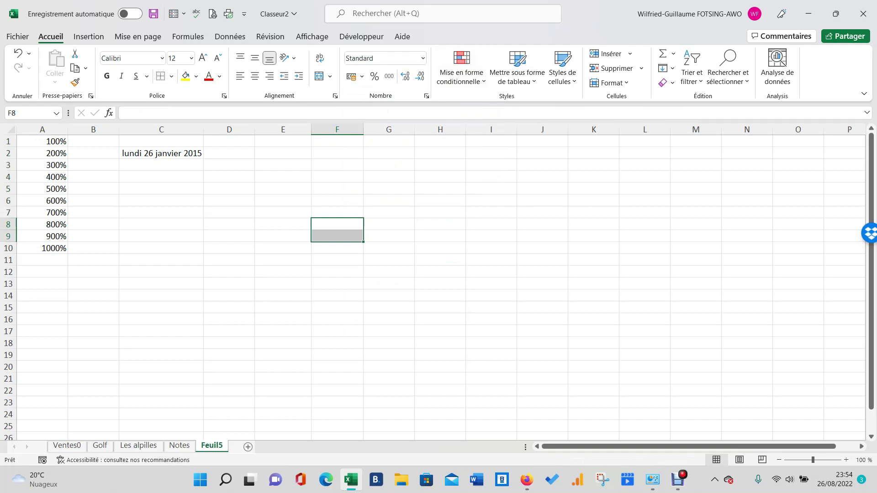
left_click(423, 58)
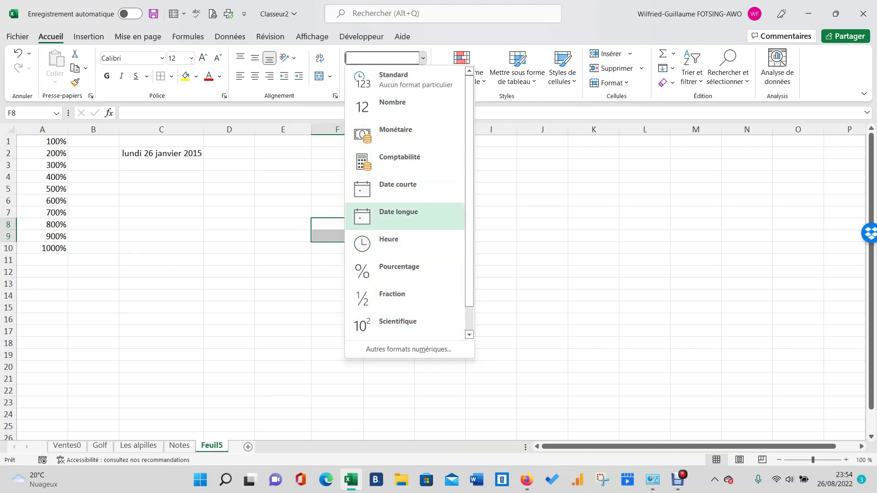
left_click(402, 79)
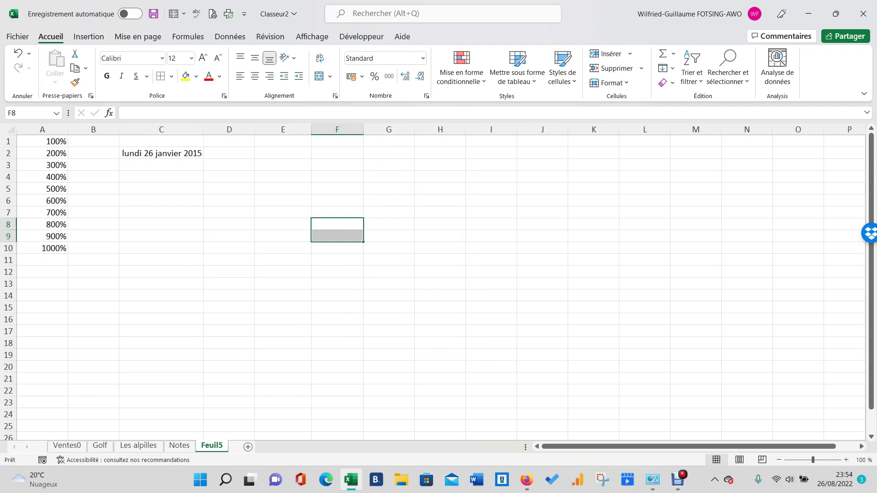
left_click(161, 153)
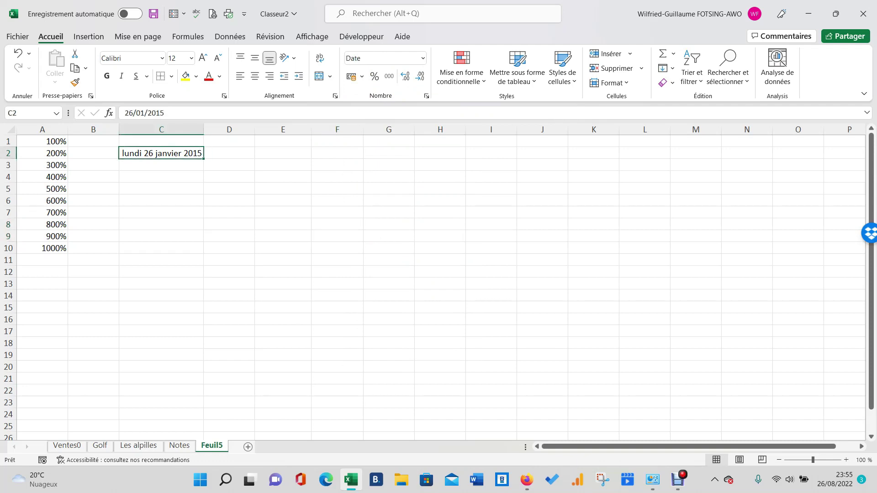
left_click(337, 177)
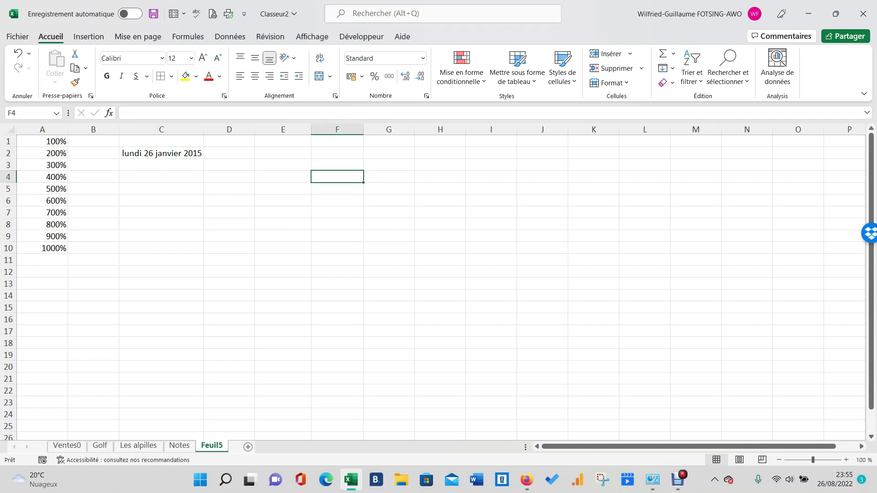
Enter =AUJOURDHUI() in F4 to show 26/08/2022, then switch to the Ventes0 sheet
type("=")
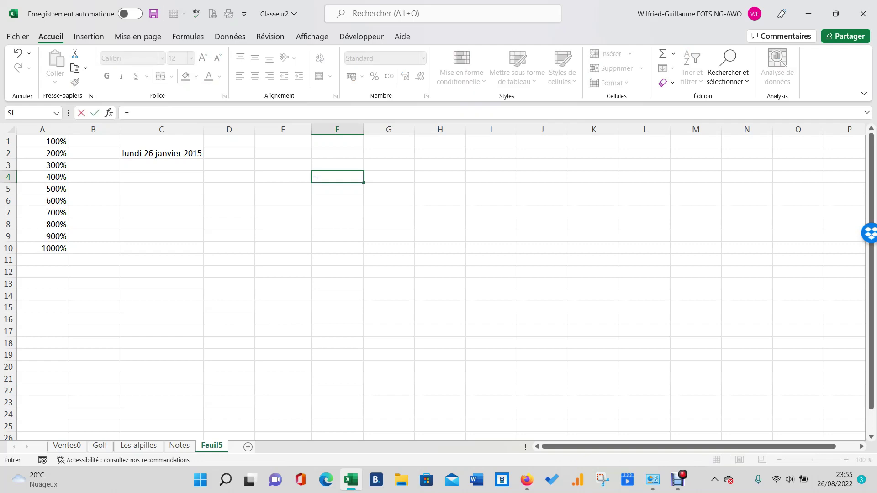
type("aujo")
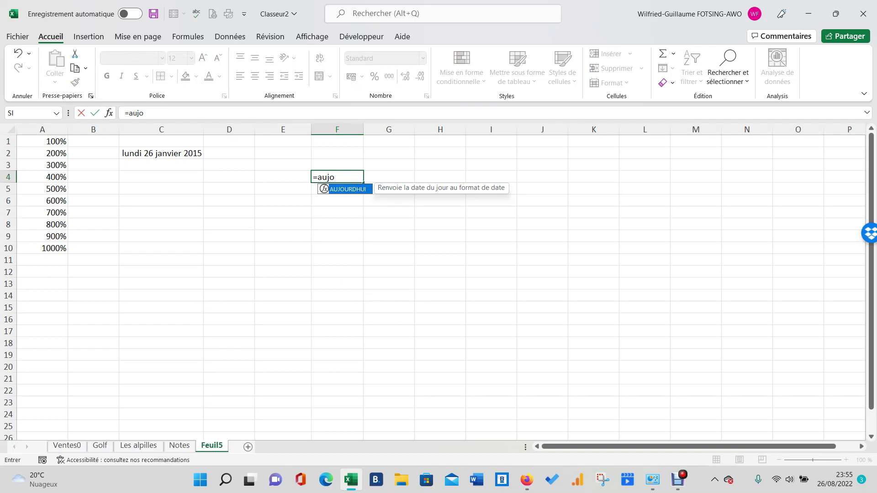
key("Tab")
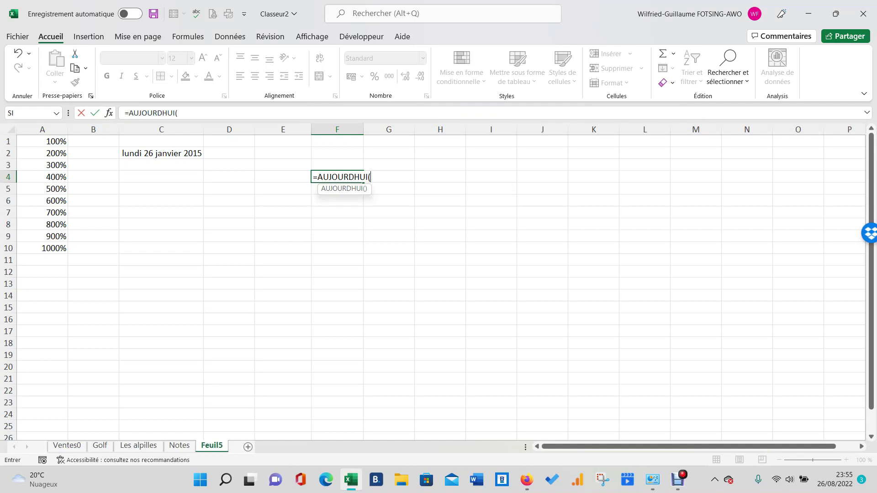
type(")")
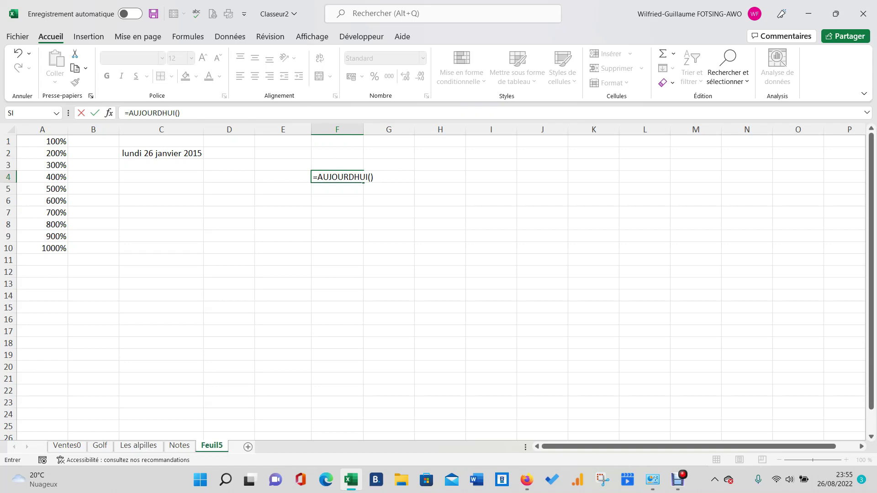
key("Return")
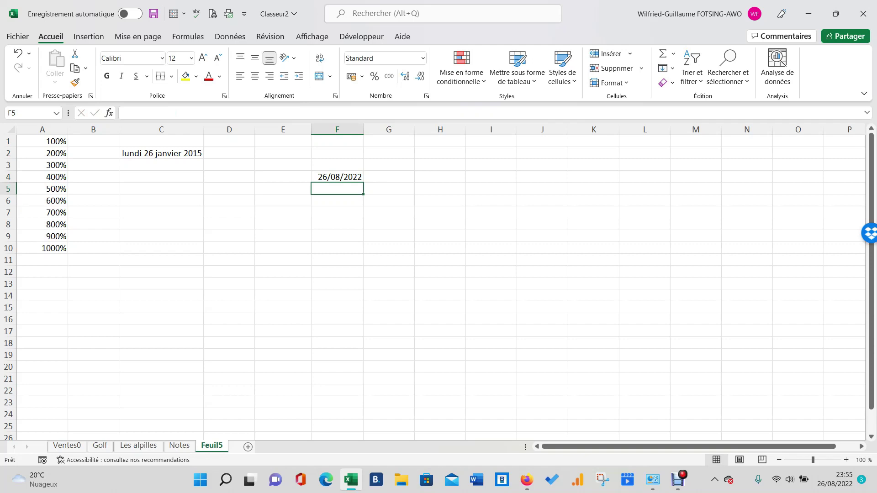
left_click(337, 177)
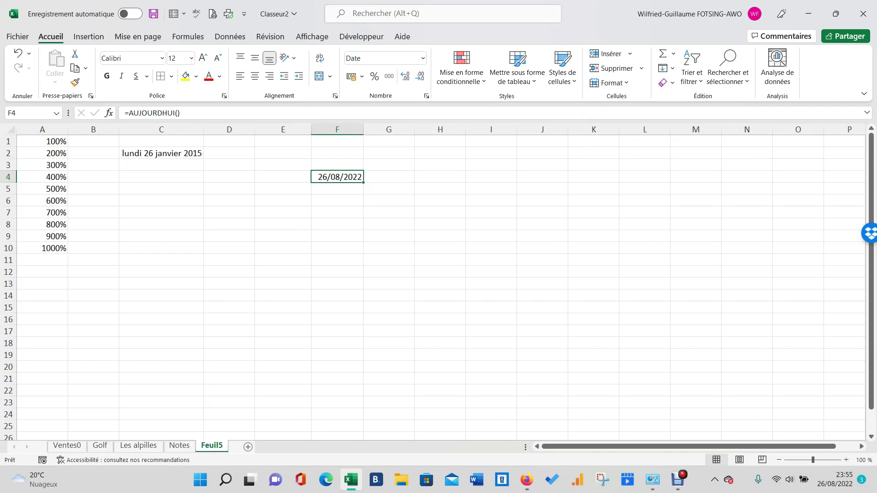
key("ctrl+Page_Up")
key("ctrl+Page_Up")
key("ctrl+Page_Up")
key("ctrl+Page_Up")
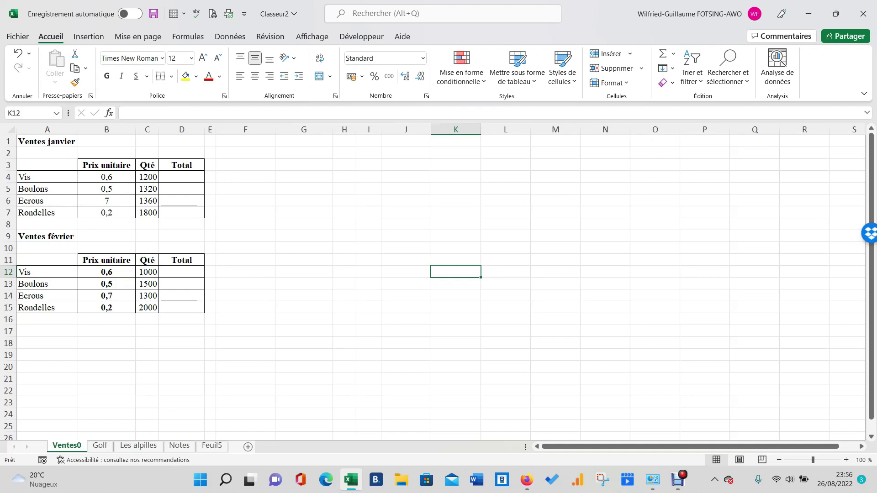
Enter =B4*C4 in D4 so the Vis January total reads 720
left_click(181, 177)
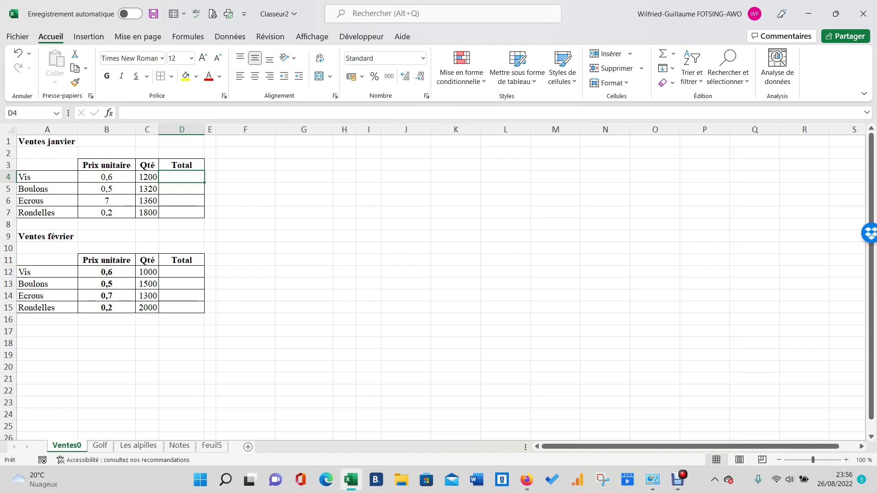
type("=")
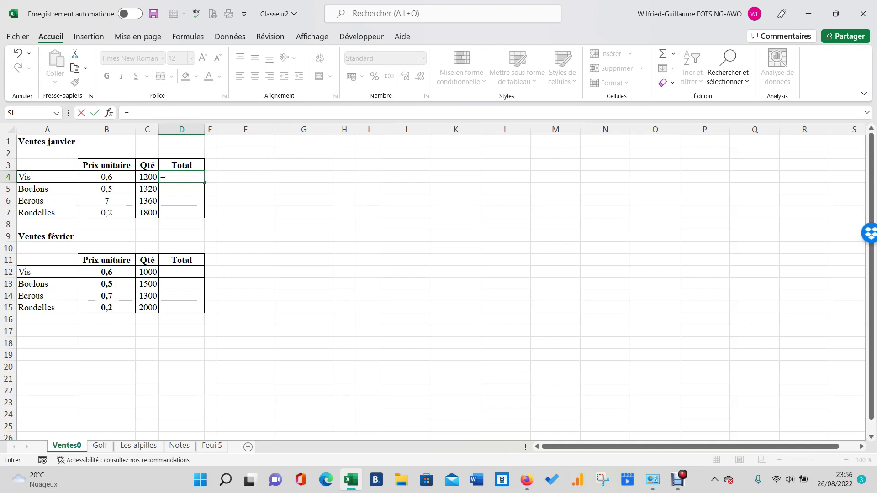
left_click(106, 177)
type("*")
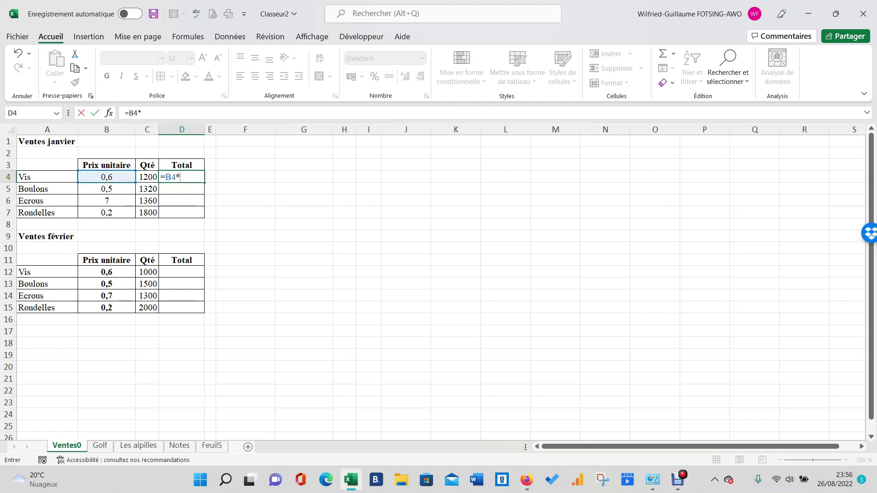
left_click(147, 177)
key("Return")
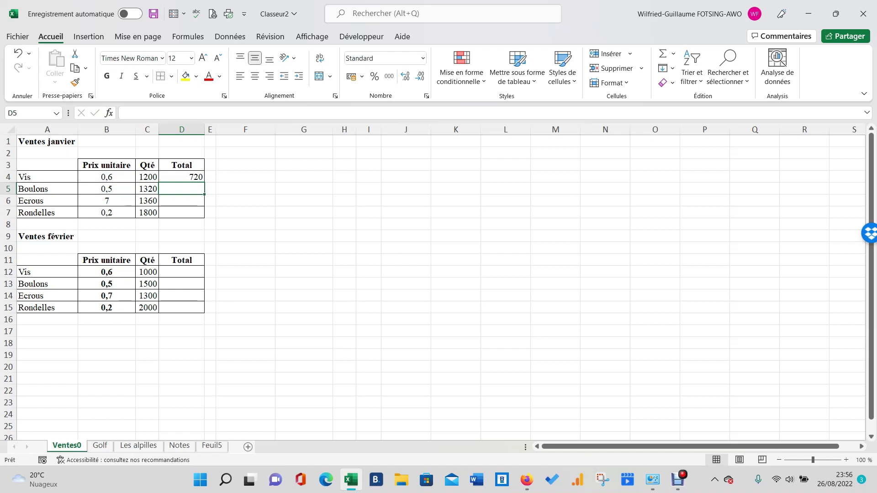
left_click(181, 177)
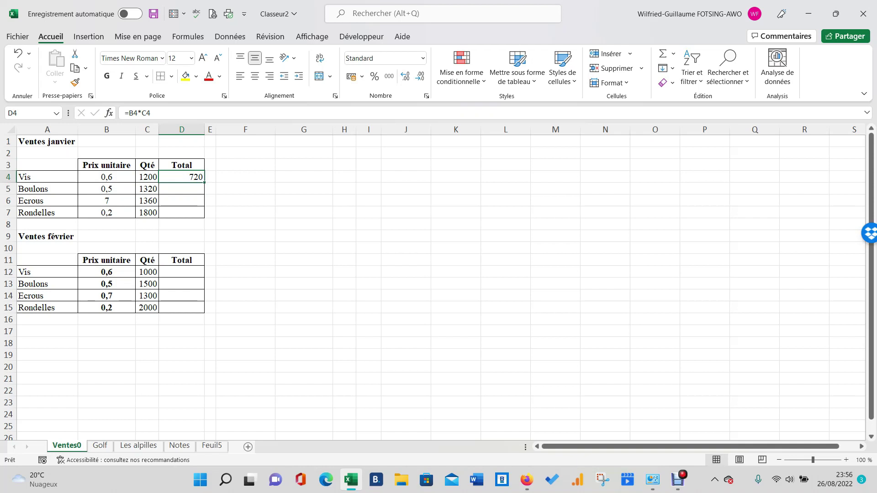
Enter =B5*C5 in D5 and =B6*C6 in D6, giving 660 and 9520
left_click(182, 189)
type("=")
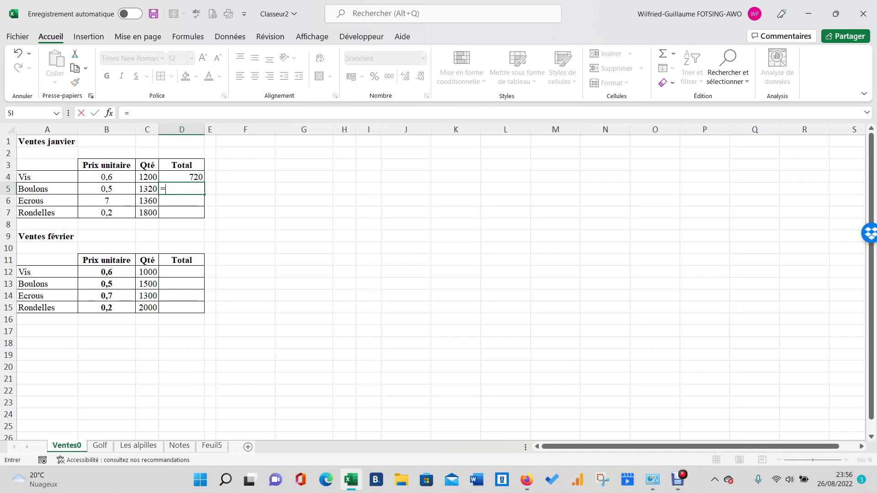
left_click(106, 189)
type("*")
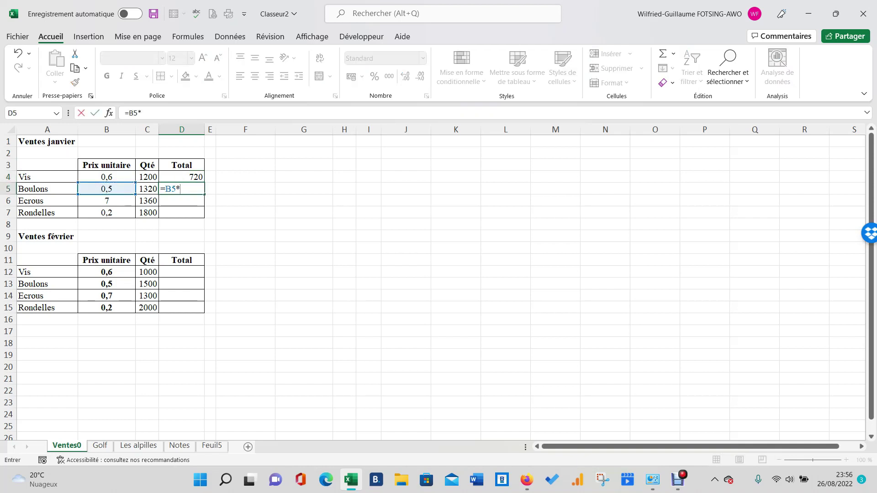
type("C5")
key("Return")
type("=")
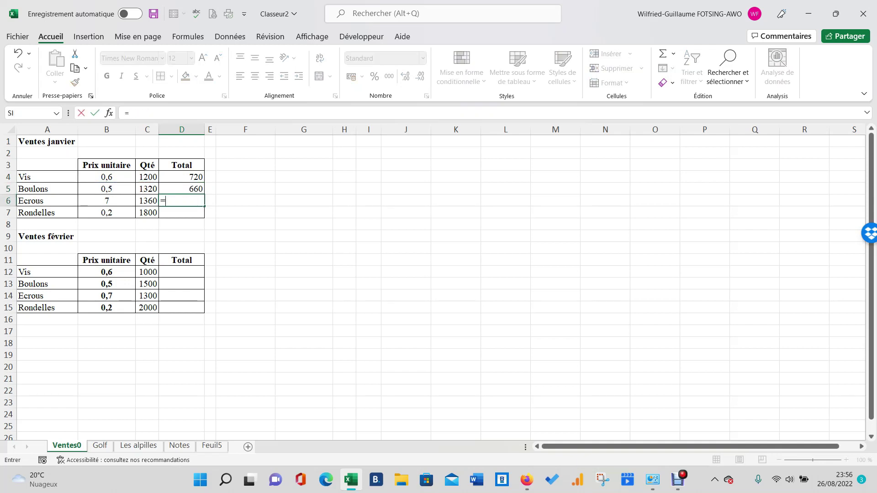
left_click(107, 200)
type("*C6")
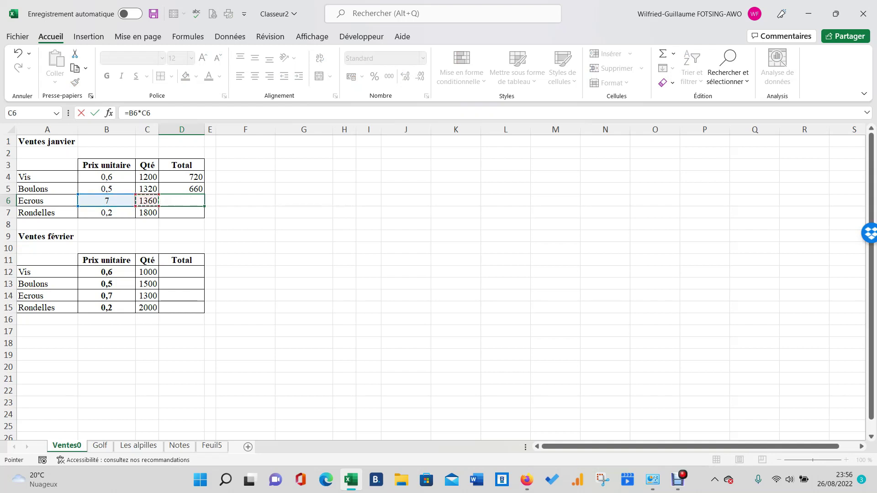
key("Return")
left_click(245, 213)
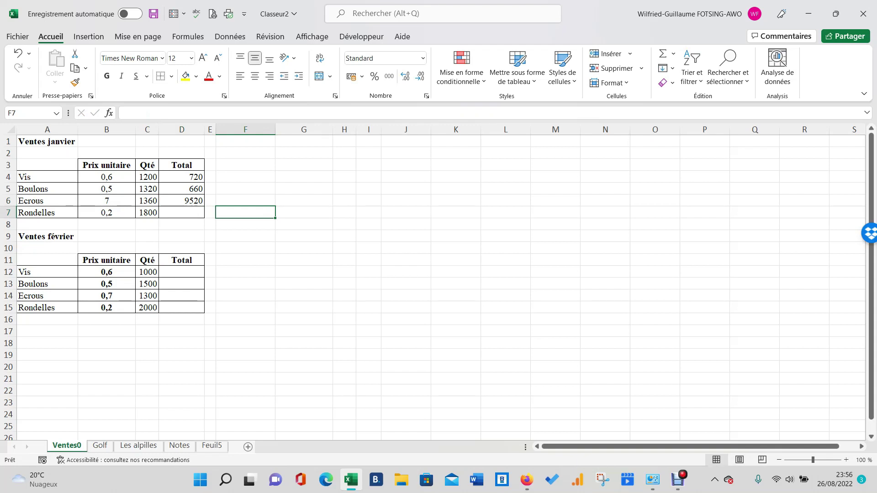
left_click_drag(182, 212, 181, 188)
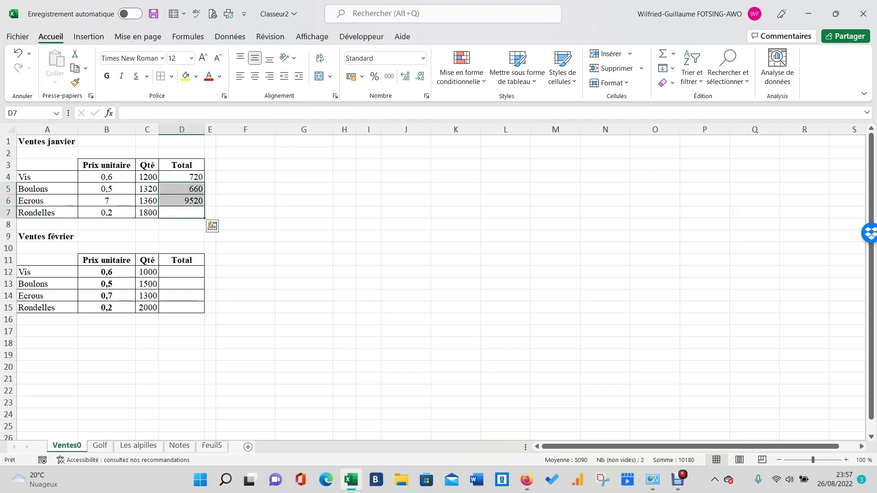
Clear D5:D6 and fill D4's =B4*C4 formula down to D7, giving Rondelles 360
key("Delete")
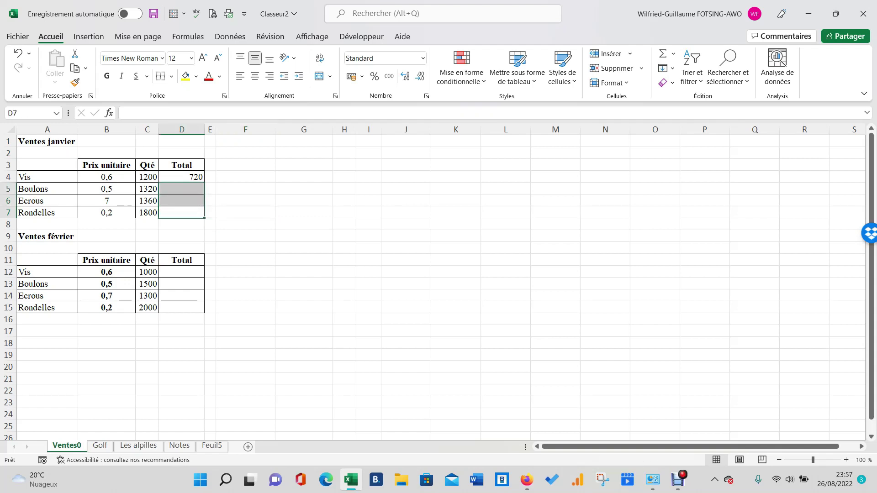
left_click(245, 189)
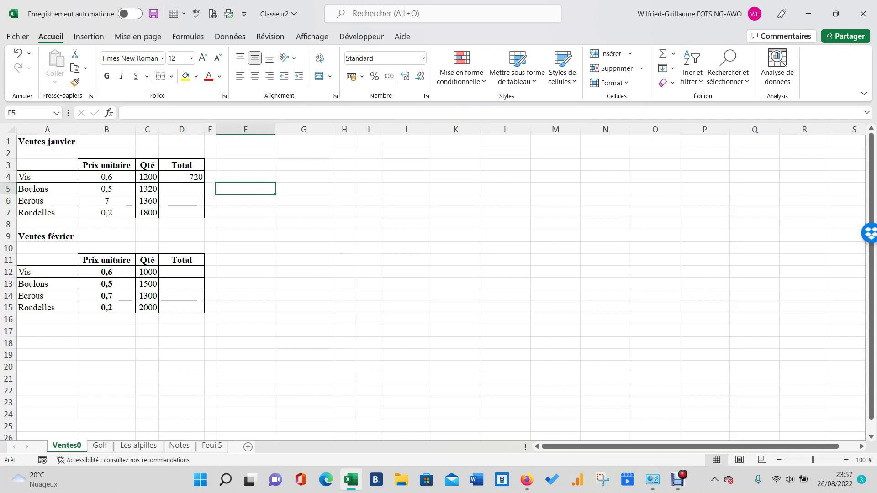
left_click(182, 189)
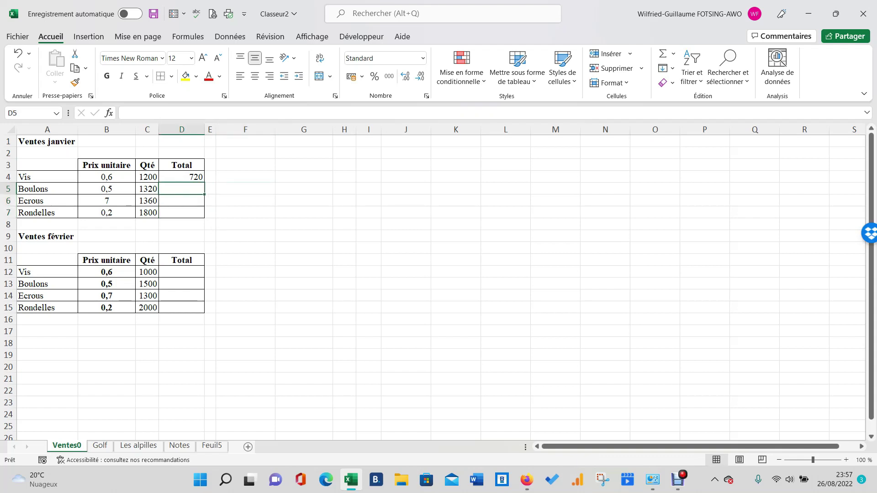
left_click(182, 177)
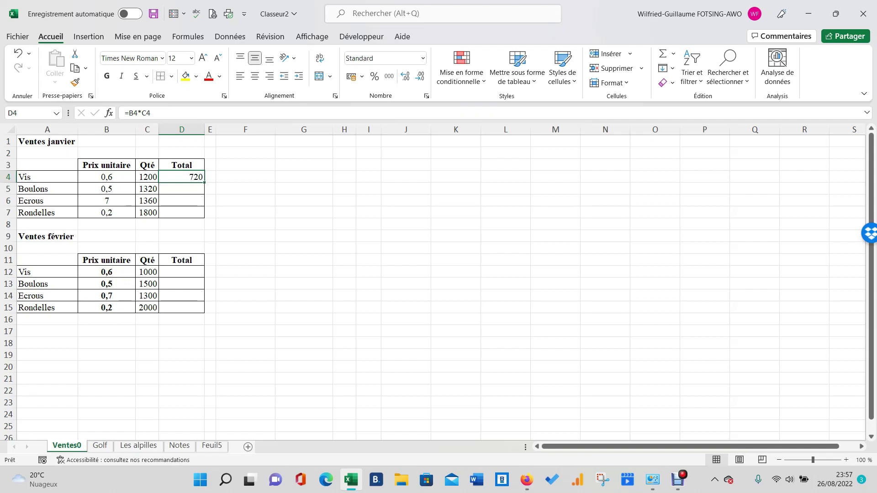
left_click_drag(205, 182, 204, 217)
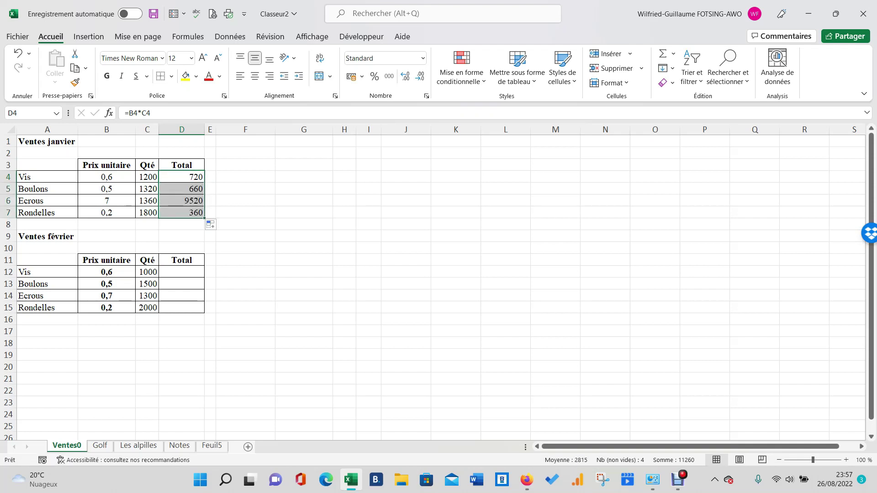
left_click_drag(369, 272, 368, 260)
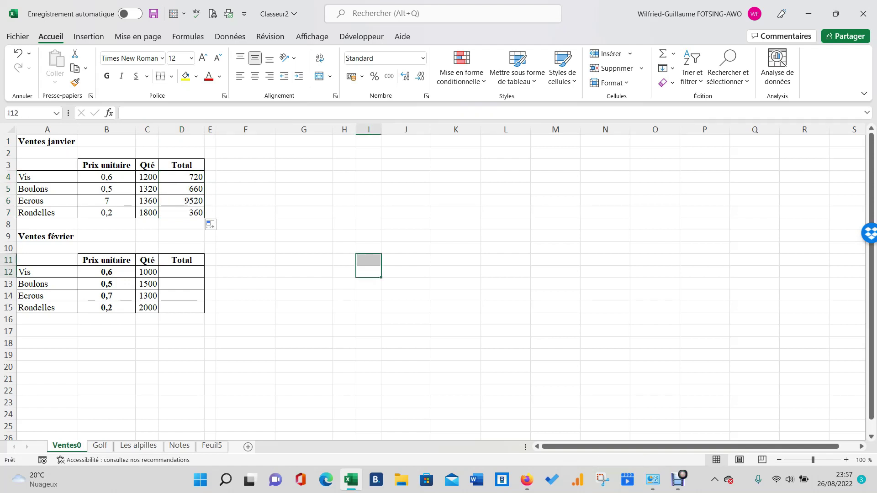
left_click(181, 272)
left_click(304, 224)
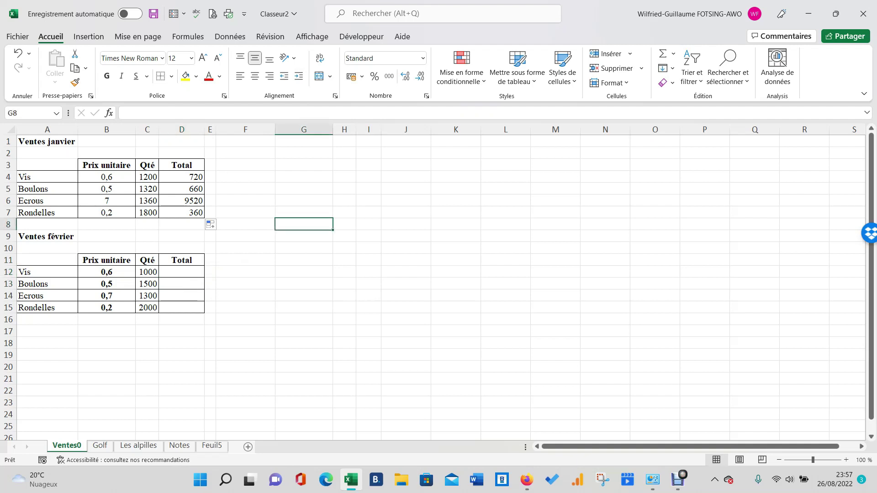
Inspect the Boulons and Vis total formulas and the Vis price and quantity 1200
left_click(182, 189)
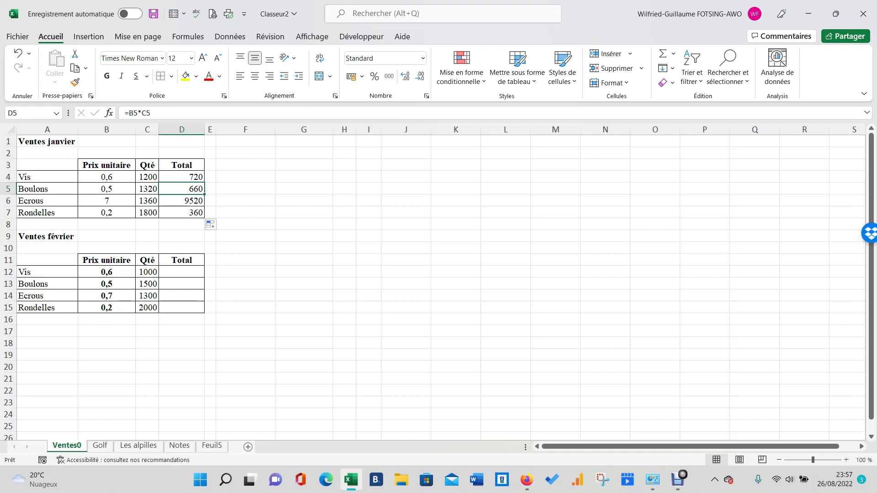
key("Left")
key("Left")
key("Up")
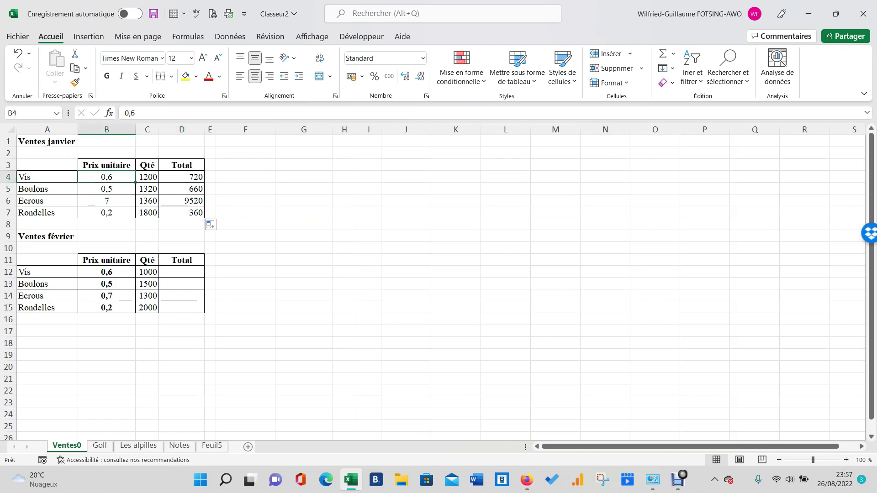
left_click(181, 177)
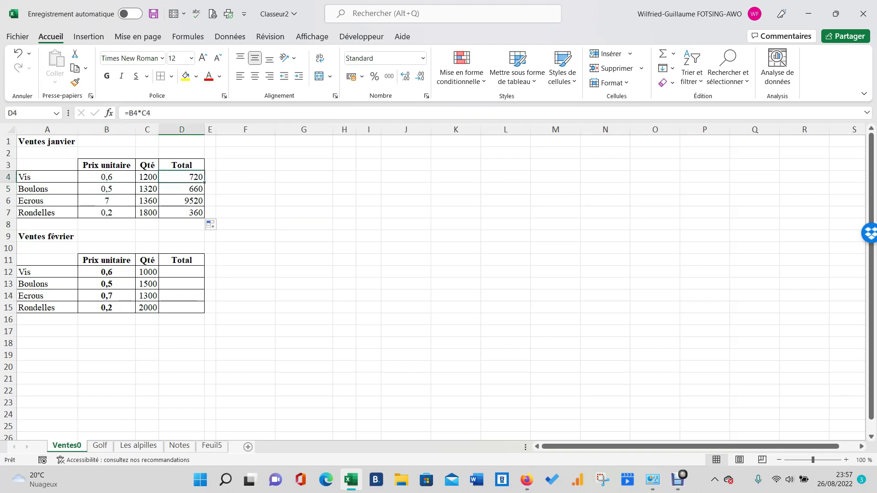
left_click(106, 176)
left_click(147, 177)
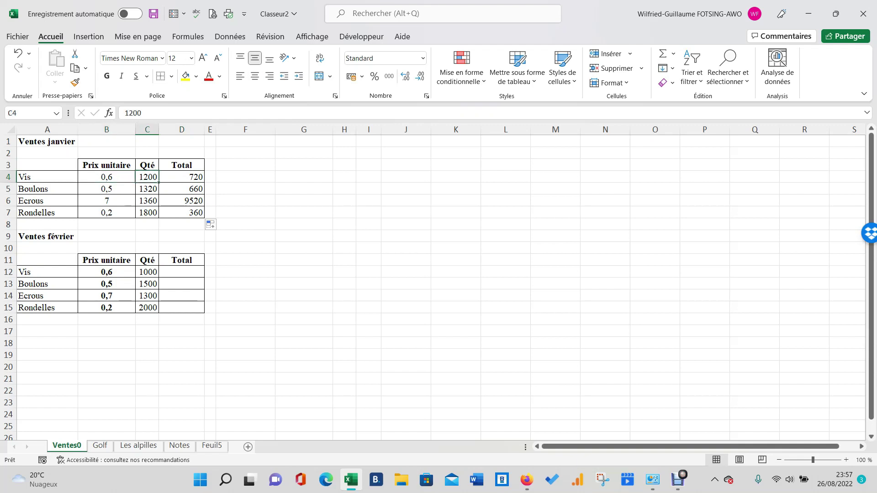
Check the Boulons and Ecrous totals against quantities 1320 and 1360, then go to the Golf sheet
left_click(181, 189)
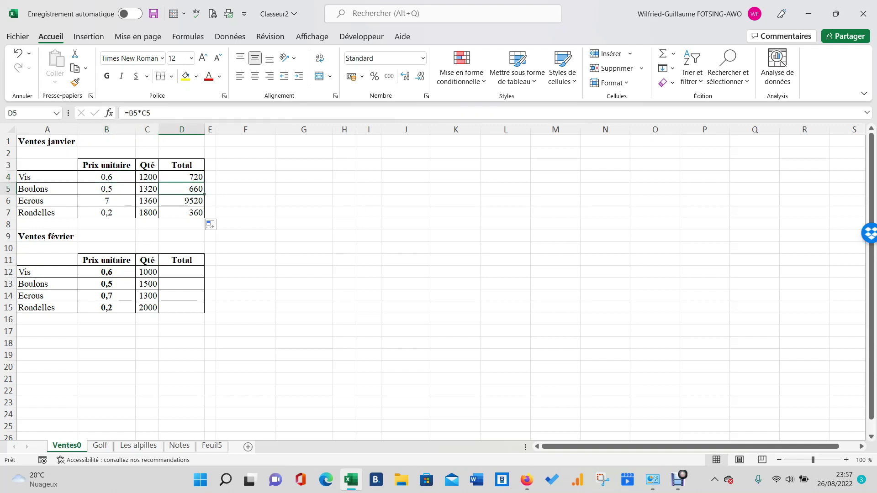
left_click(147, 189)
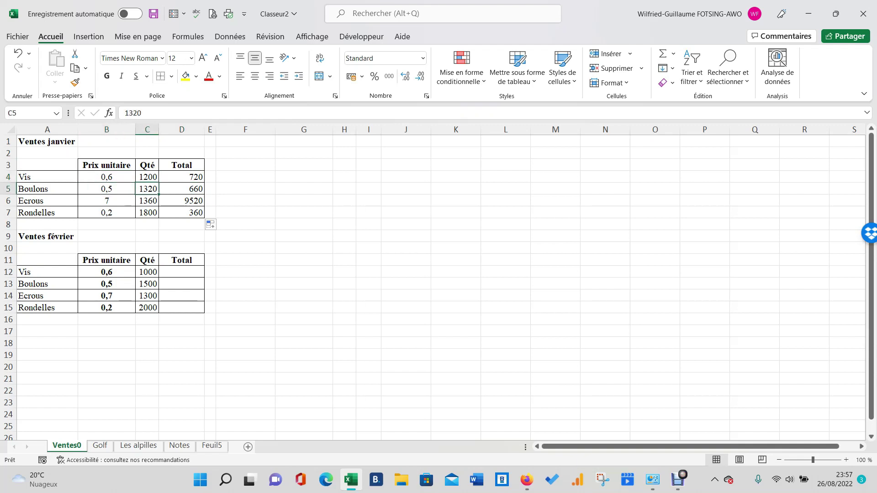
left_click(182, 200)
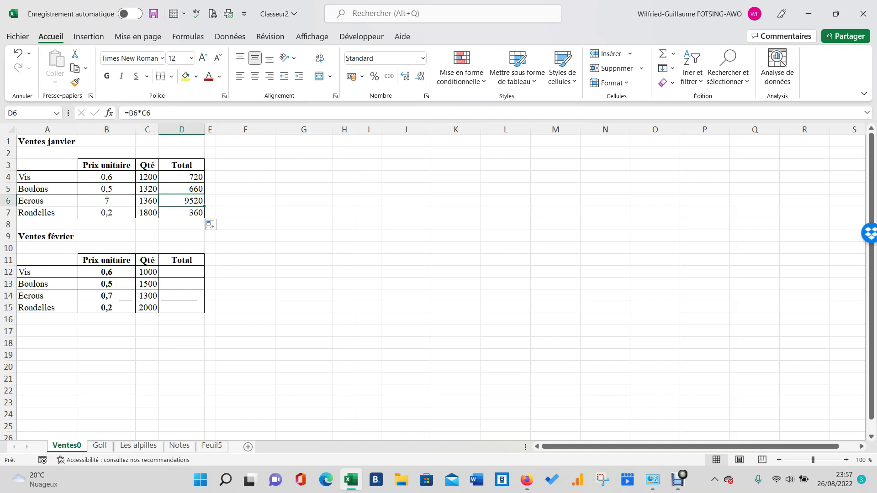
left_click(106, 201)
left_click(147, 200)
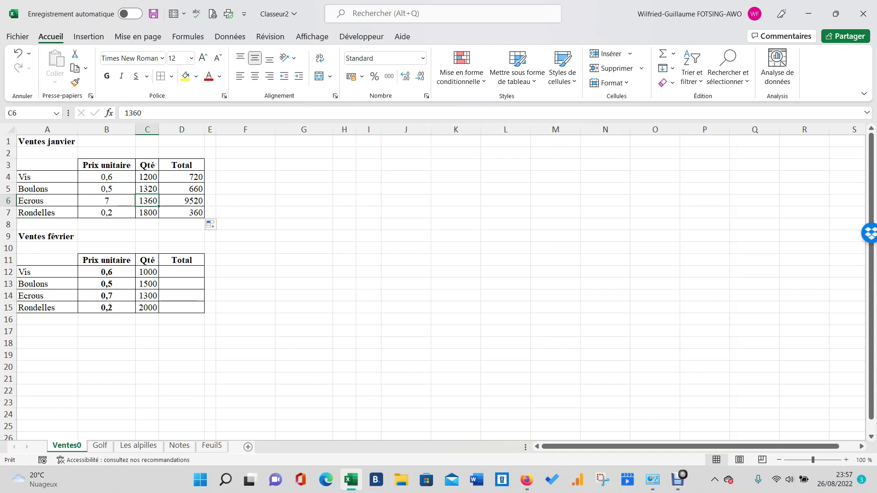
left_click_drag(181, 189, 211, 189)
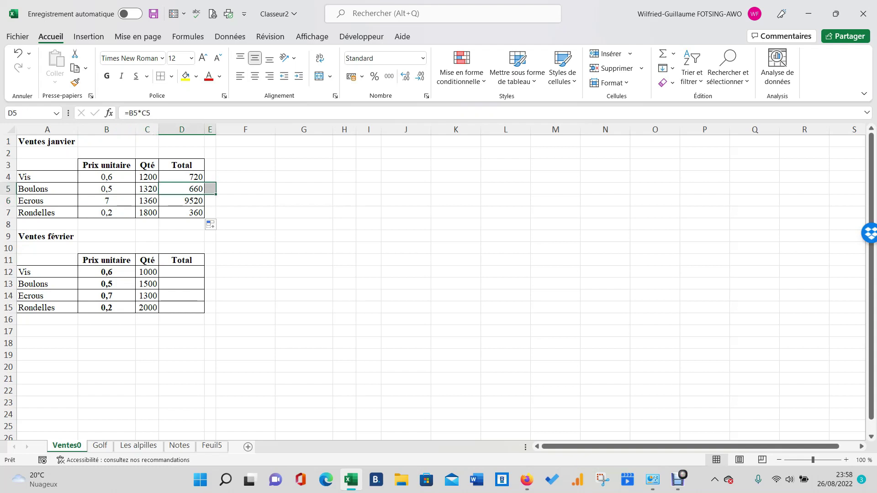
left_click(246, 189)
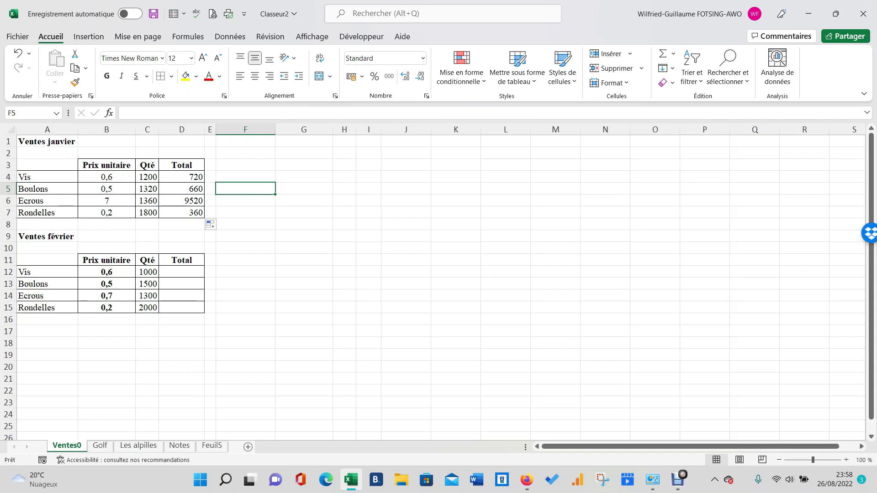
left_click(245, 272)
key("ctrl+Page_Down")
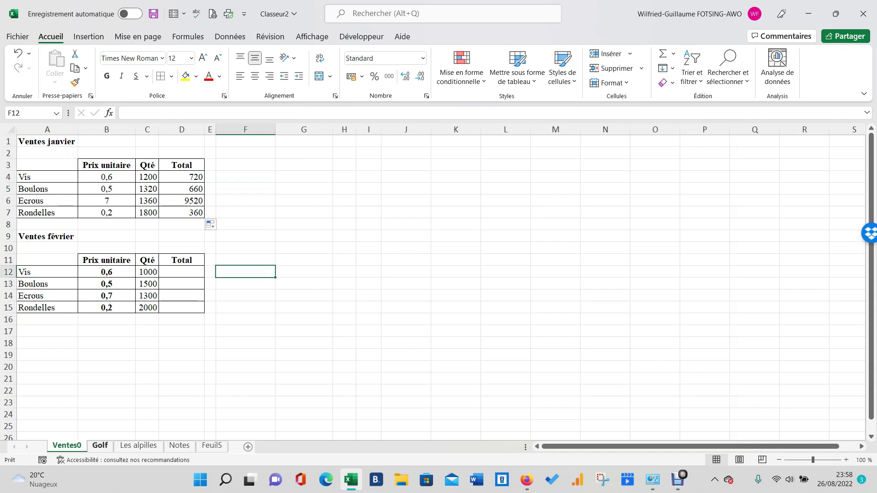
Enter =B8*B4+C8*B5 in D8, giving a 2 276,00 € registration amount
left_click(250, 245)
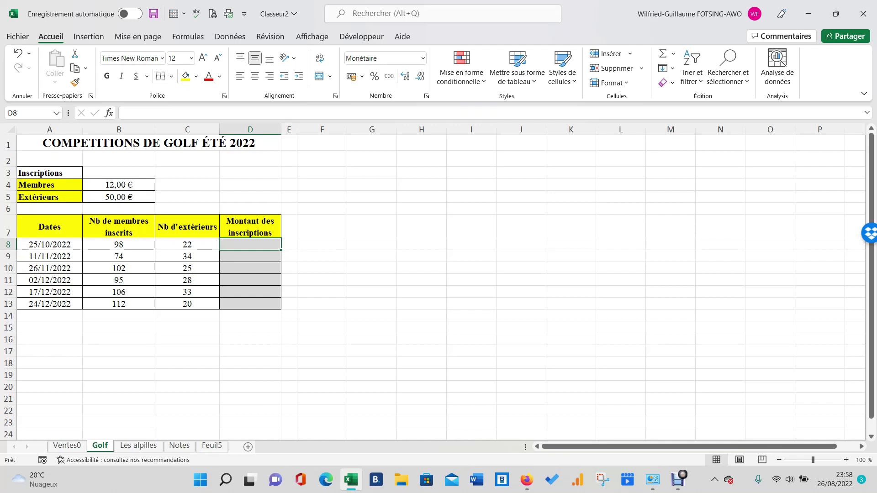
type("=")
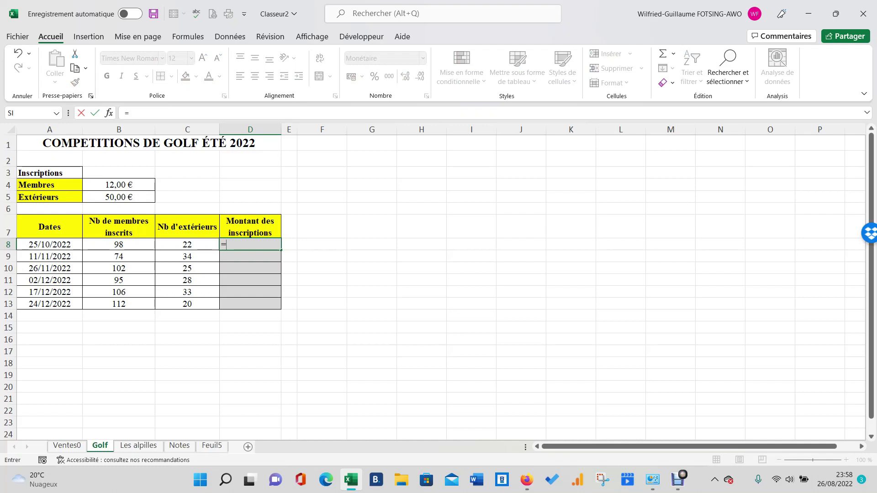
left_click(119, 244)
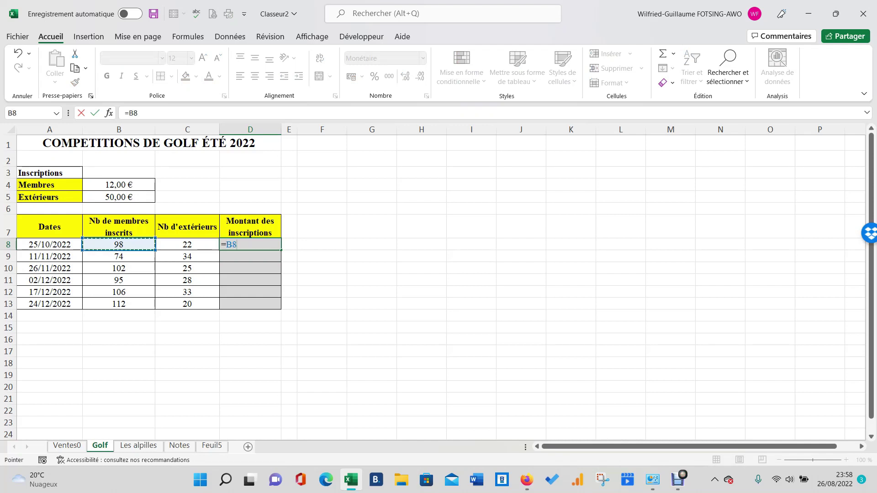
type("*")
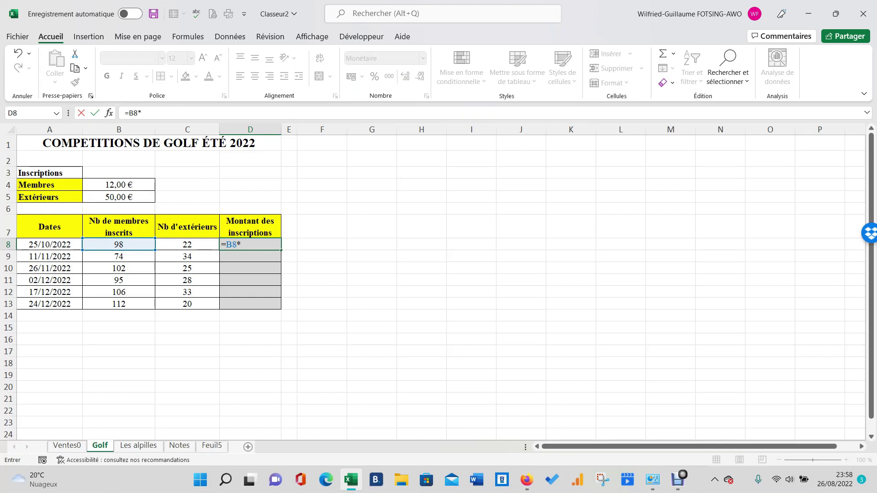
left_click(119, 185)
type("+")
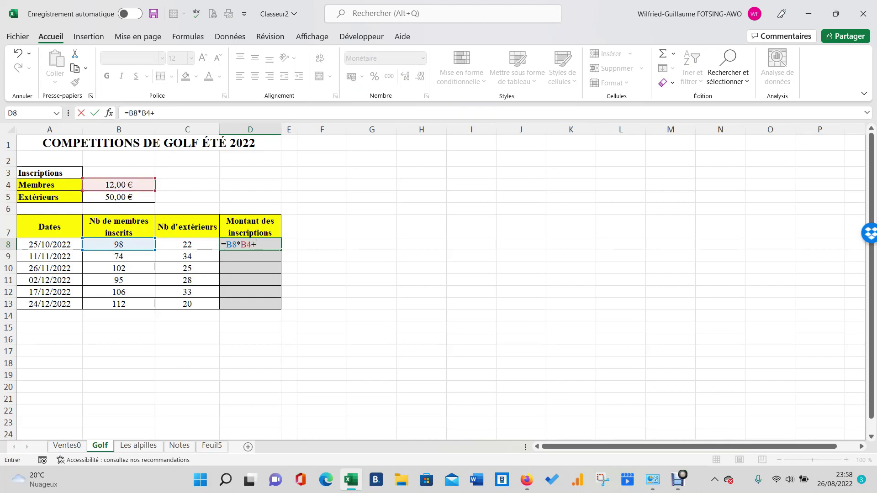
left_click(187, 244)
type("*")
left_click(119, 197)
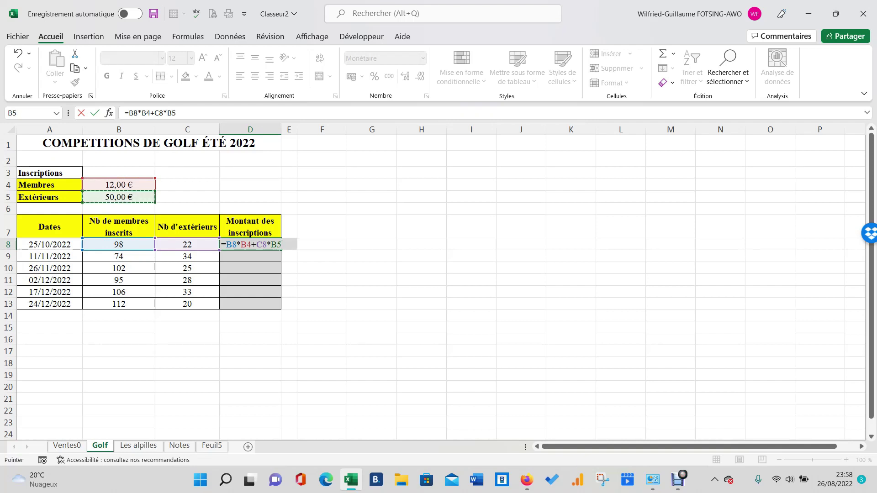
key("Return")
left_click(250, 245)
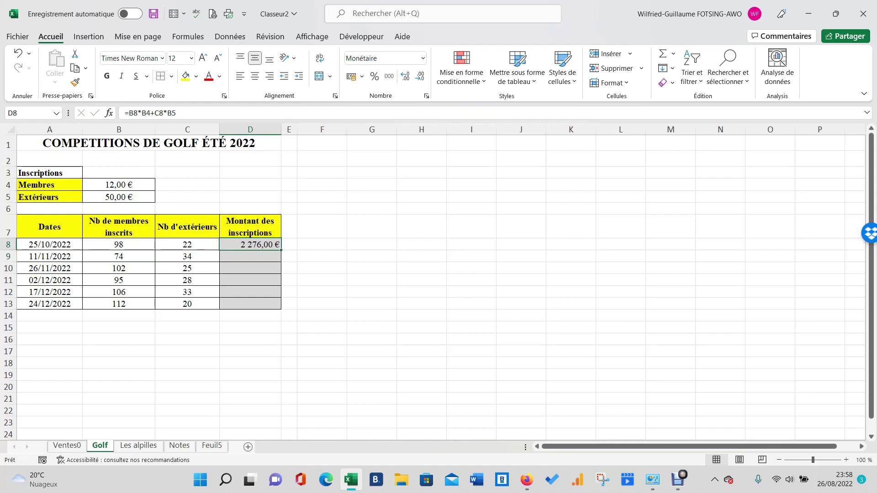
Fill D8's formula down to D13 and inspect the shifted fee references in D9 and D10
left_click_drag(282, 250, 256, 305)
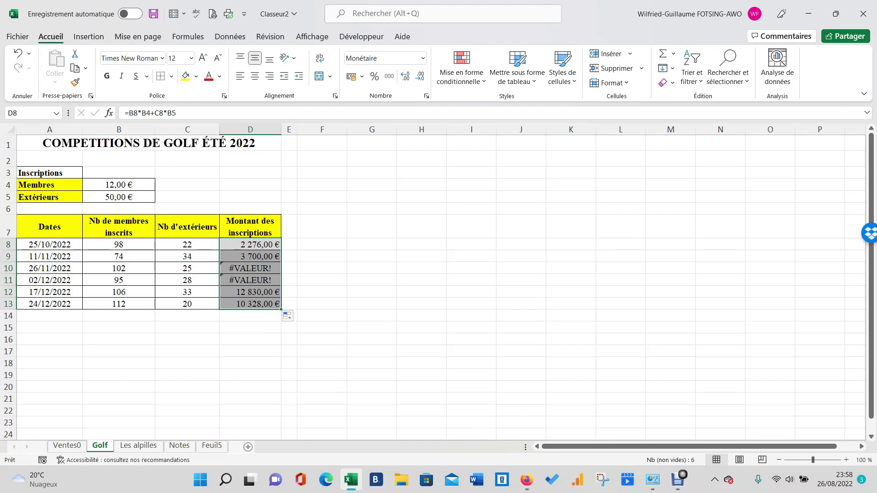
left_click(322, 304)
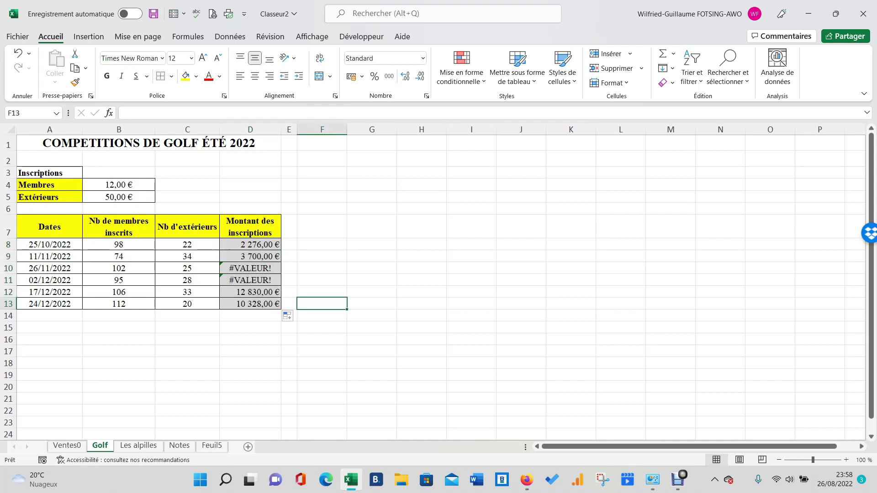
left_click_drag(251, 256, 250, 304)
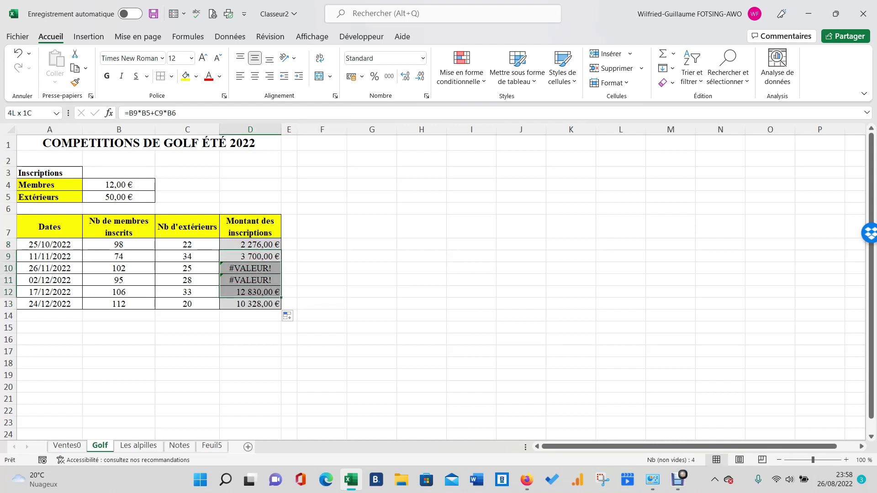
left_click(322, 292)
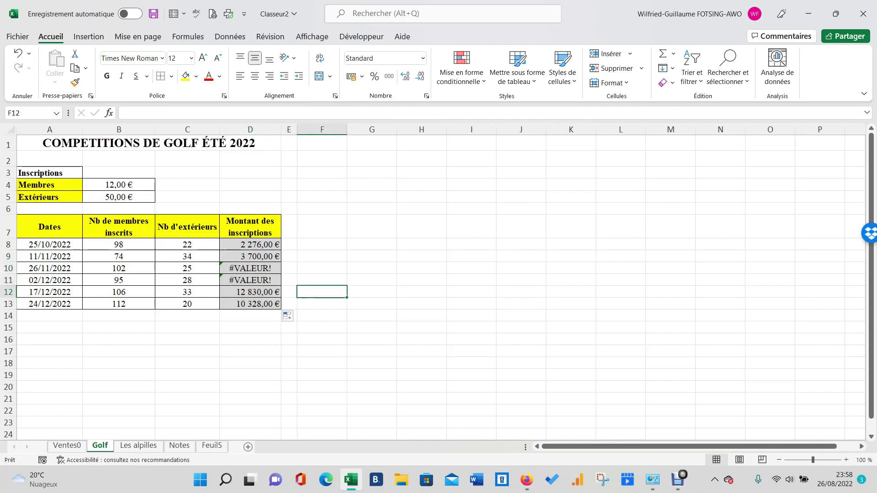
left_click(251, 256)
left_click(251, 268)
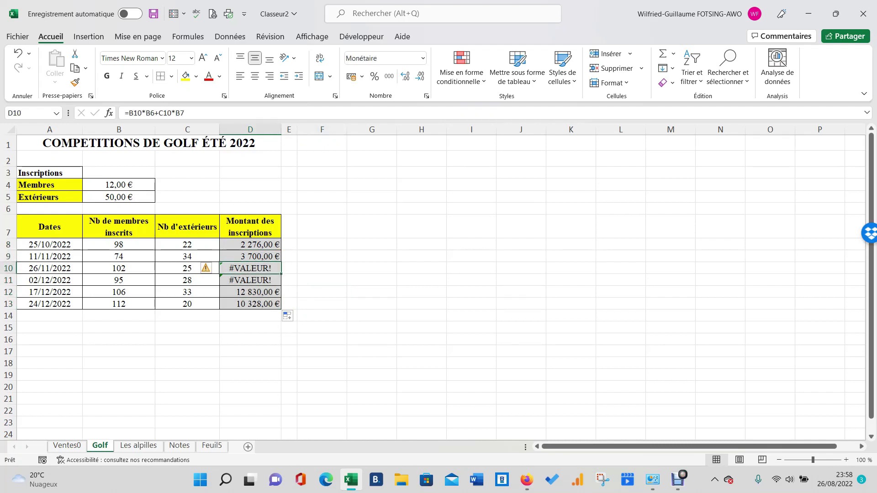
left_click(250, 256)
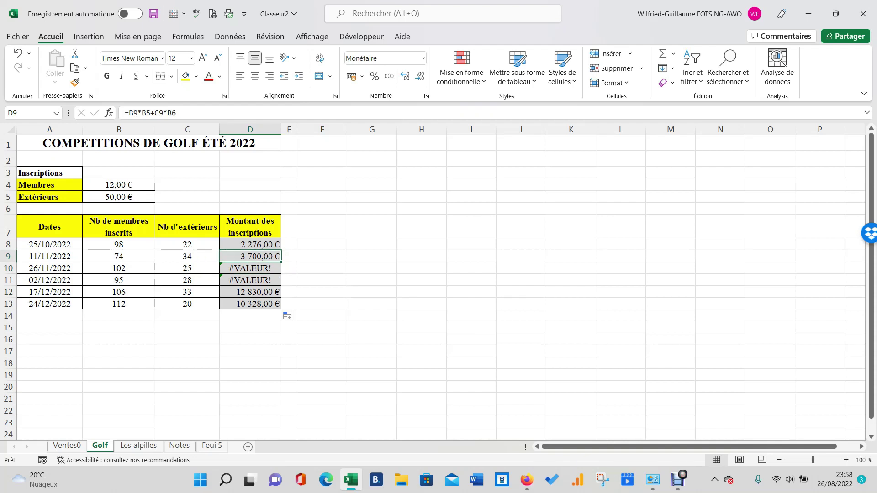
Glance at Ventes0, return to Golf and open D8's formula for editing
left_click(67, 445)
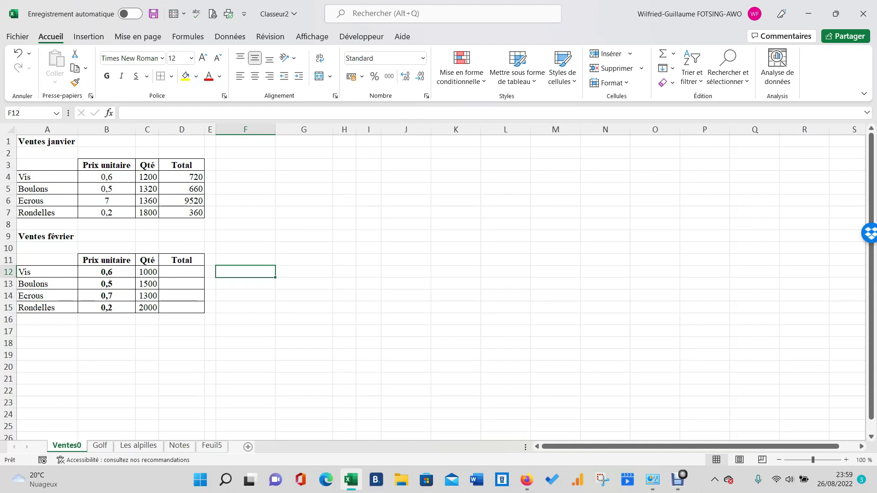
left_click(100, 446)
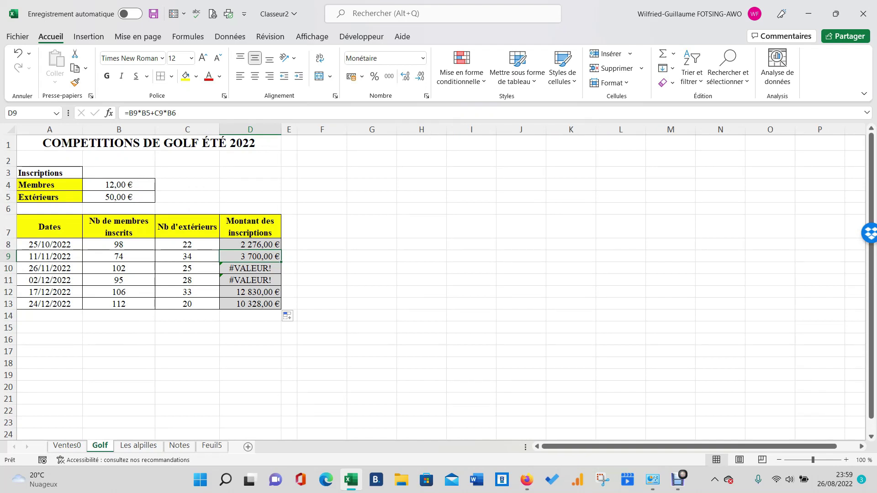
left_click(250, 245)
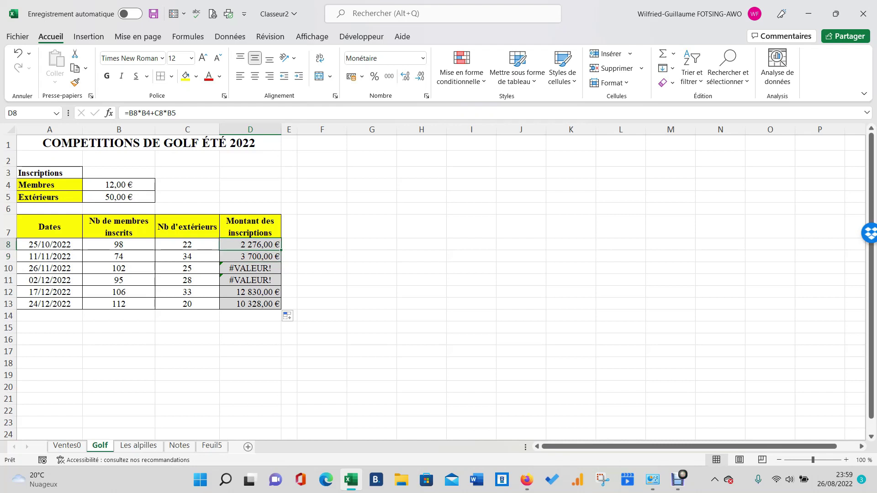
left_click(118, 245)
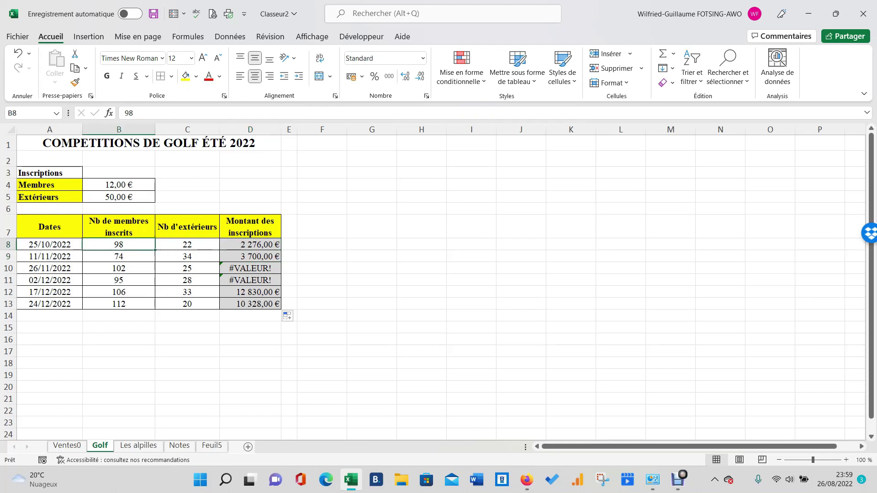
left_click(250, 244)
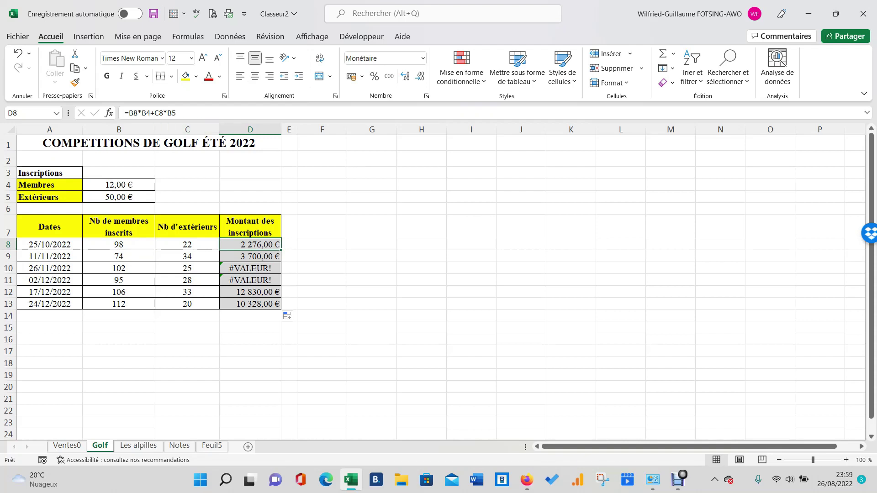
key("F2")
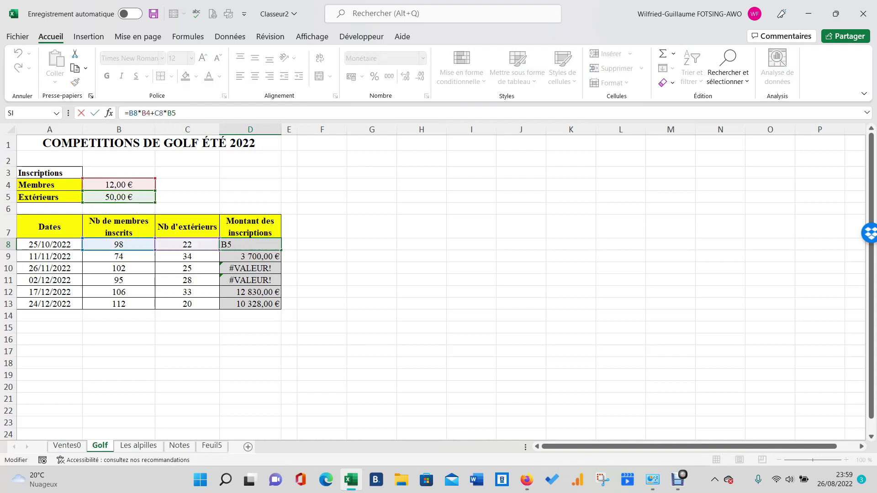
Review the D8, D9 and D10 formulas, showing D10's =B10*B6+C10*B7 returns #VALEUR!
key("Left")
left_click(176, 113)
key("Return")
key("F2")
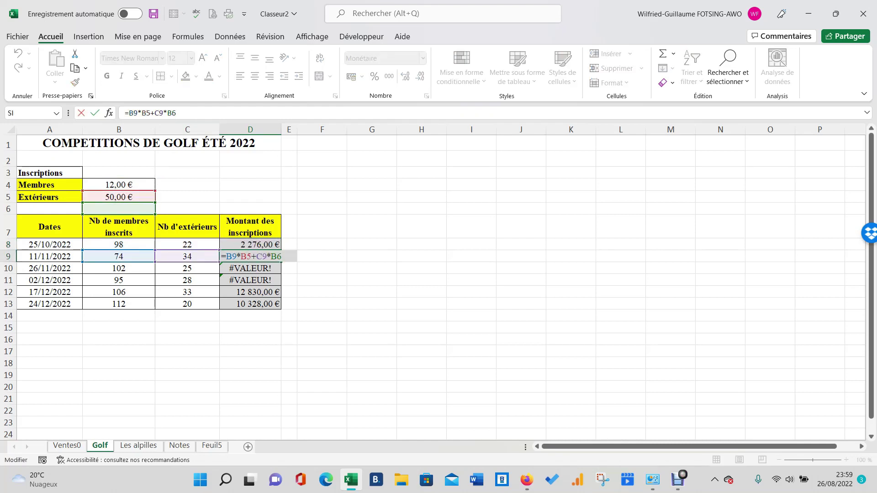
left_click(242, 256)
key("Return")
double_click(236, 268)
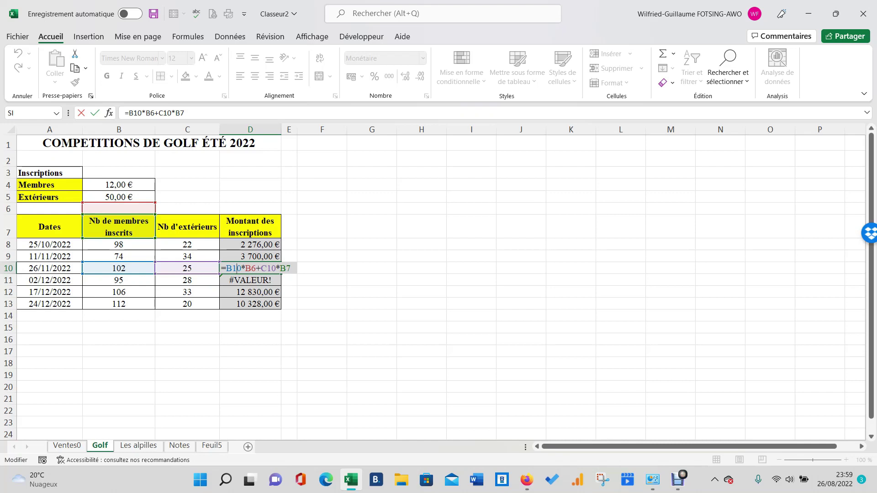
key("Return")
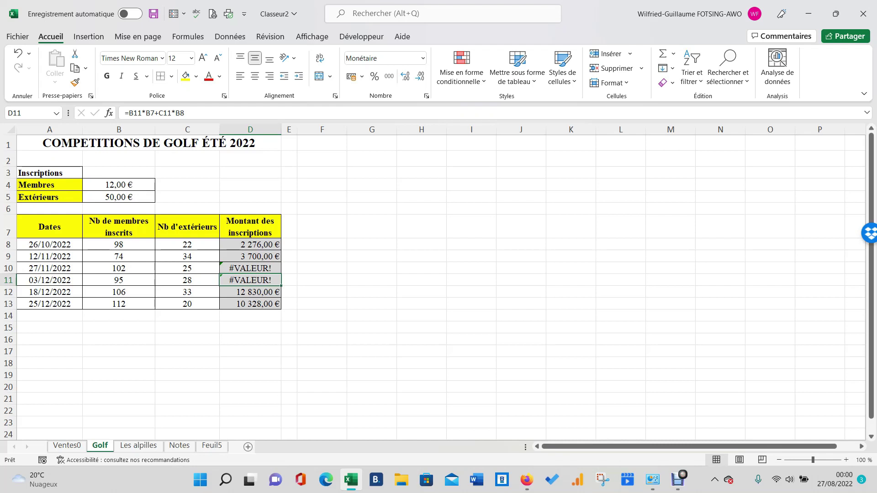
double_click(250, 244)
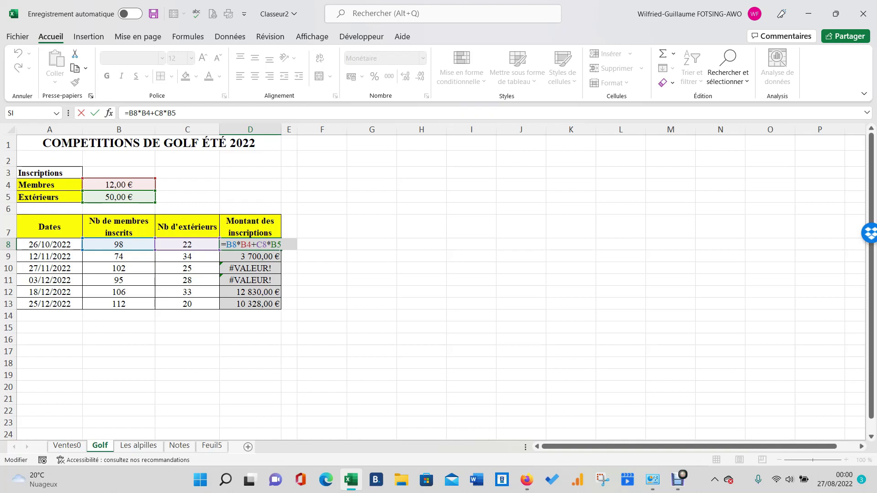
Make D8's fee references absolute so it reads =B8*$B$4+C8*$B$5
key("F4")
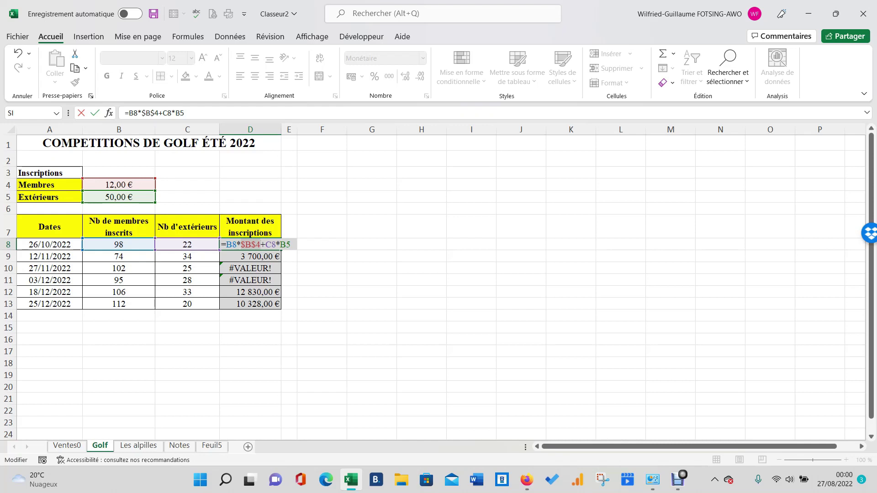
left_click(287, 244)
key("F4")
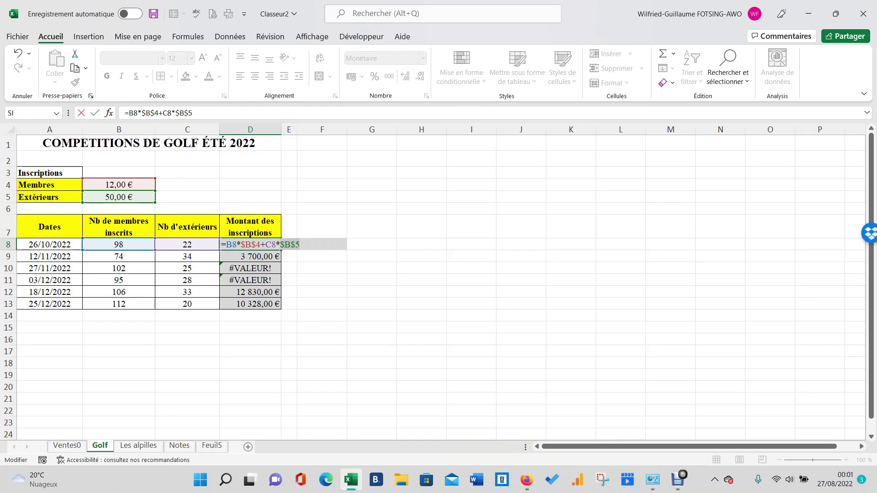
key("Return")
left_click(250, 245)
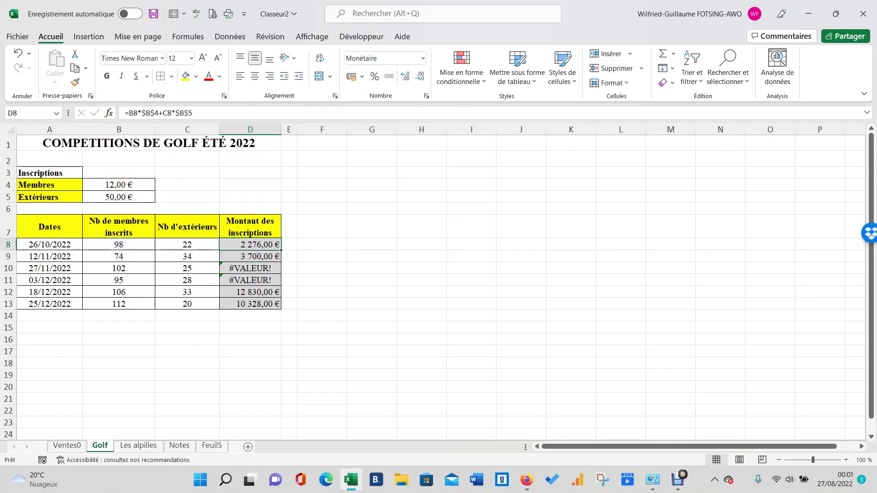
Fill the corrected D8 formula down to D13, giving 2 588,00 € through 2 344,00 € without errors
left_click_drag(282, 250, 281, 310)
left_click(251, 363)
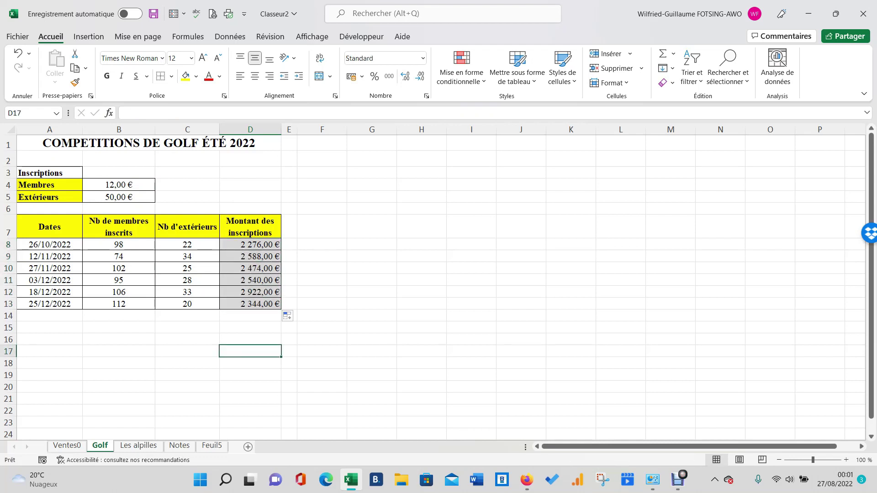
left_click(119, 184)
left_click(119, 197)
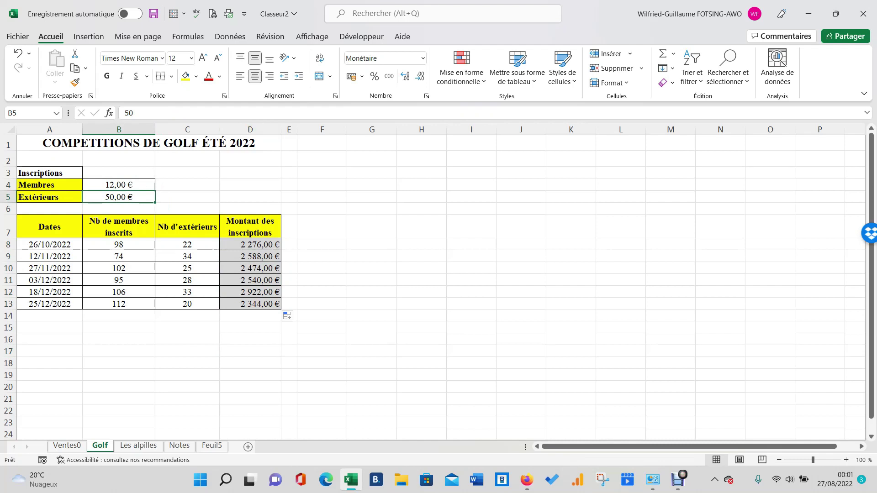
left_click(250, 244)
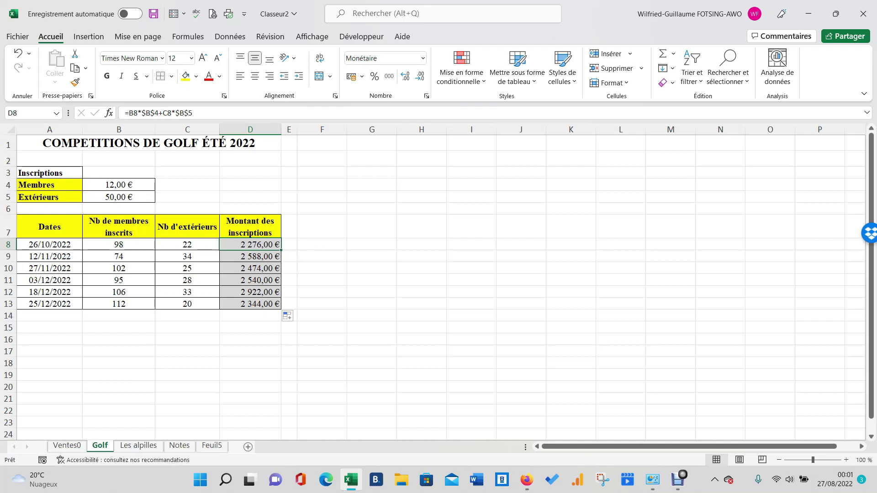
left_click(250, 256)
left_click(250, 292)
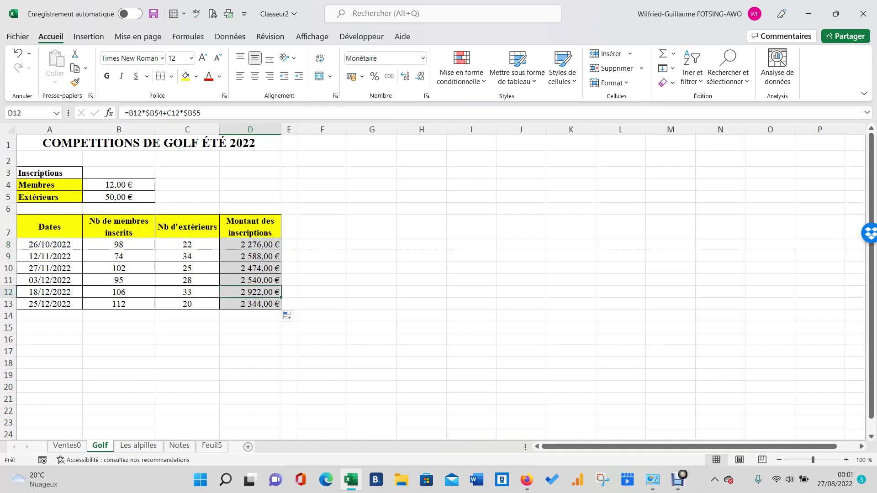
left_click(119, 184)
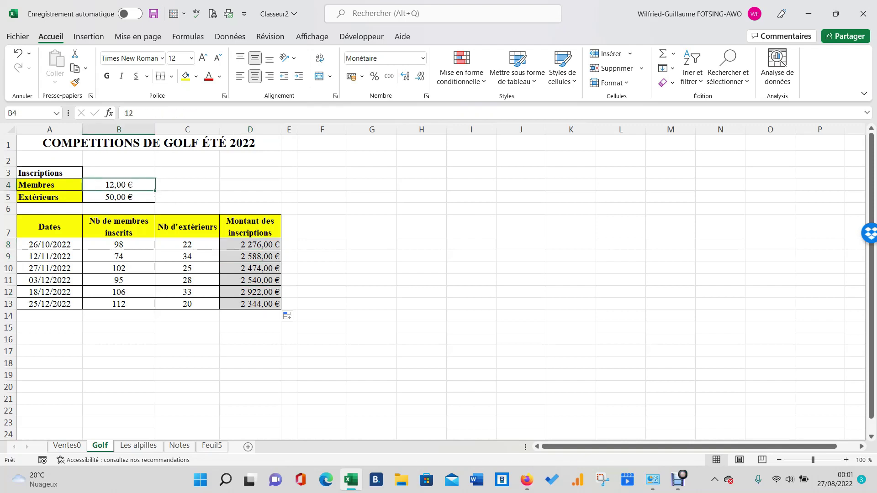
left_click(119, 197)
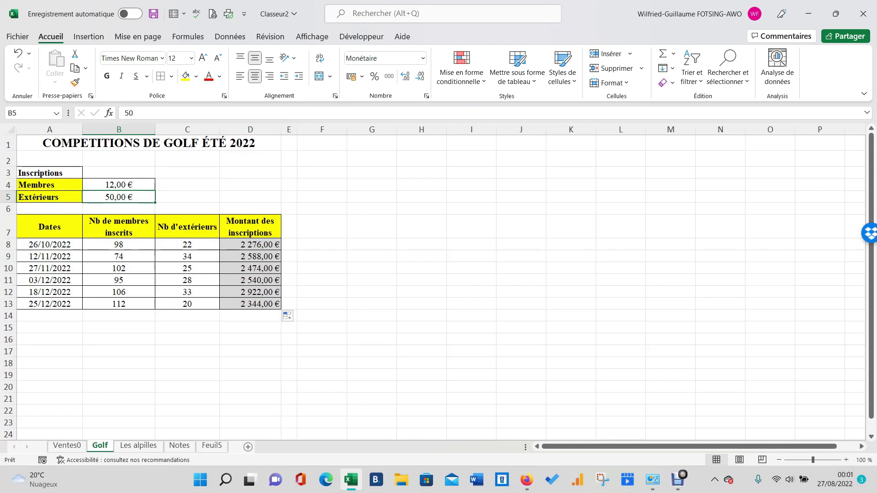
left_click(251, 351)
left_click(322, 244)
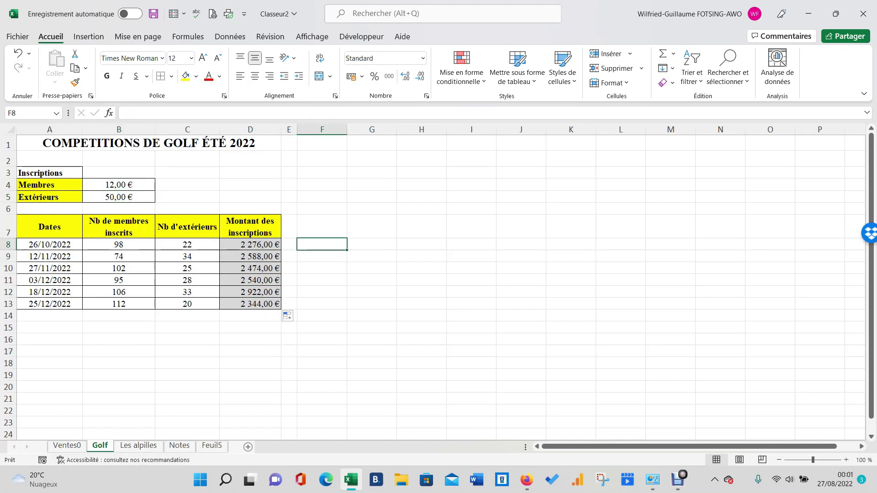
left_click(138, 445)
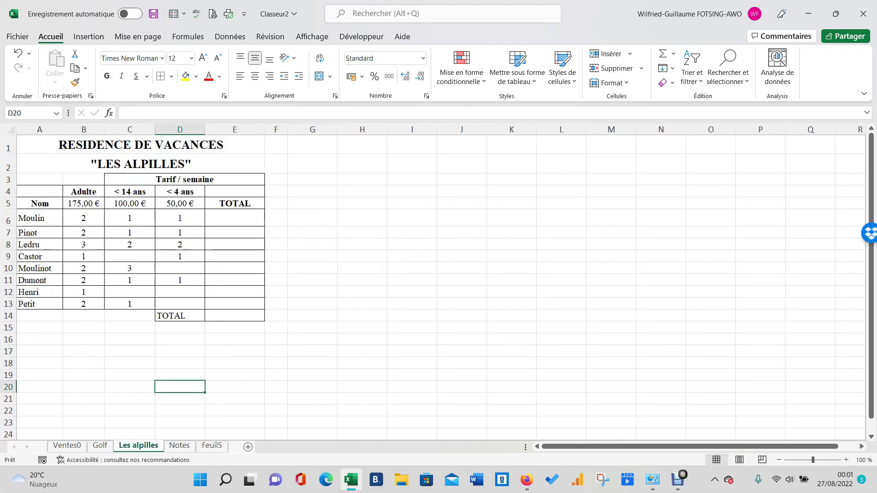
left_click(100, 446)
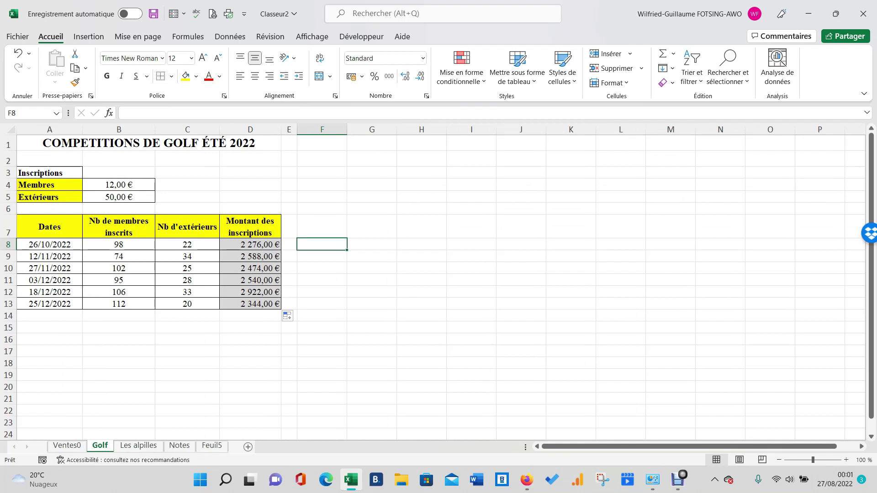
Enter the header pu in H7
left_click(421, 226)
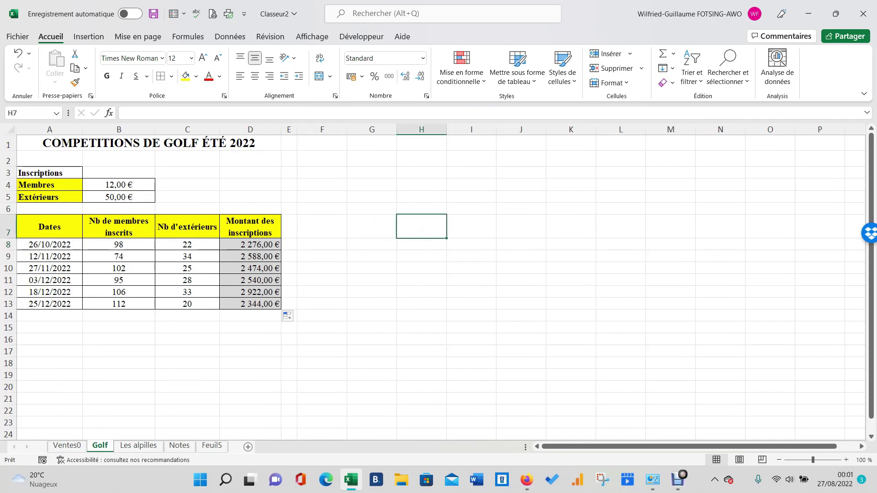
type("pu")
key("Tab")
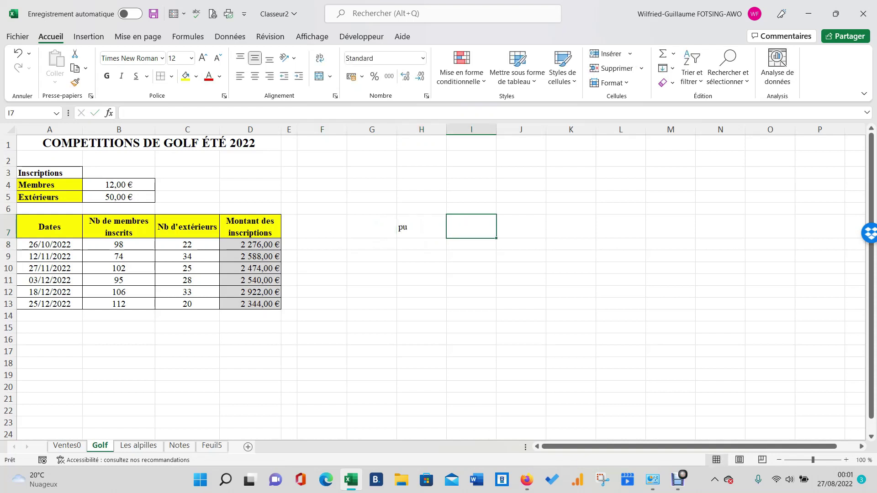
Enter header qte in I7, prices 1 and 2 in H8:H9, quantities 10 and 54 in I8:I9
type("qte")
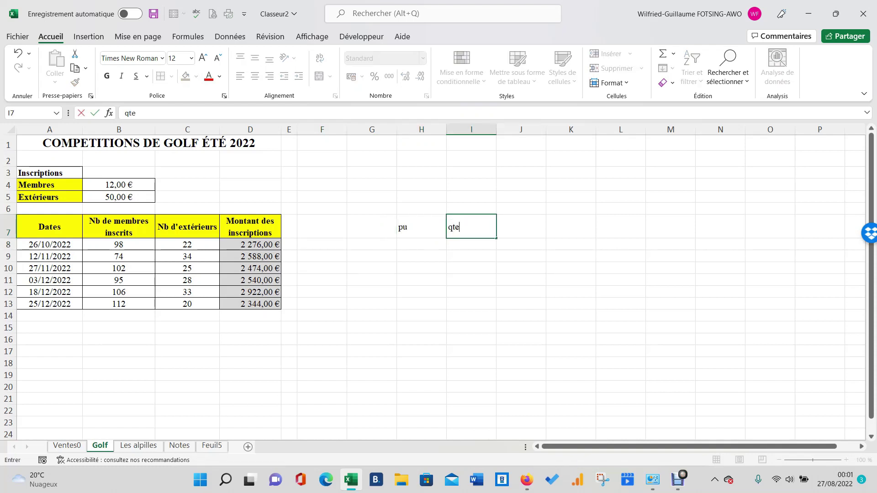
key("Return")
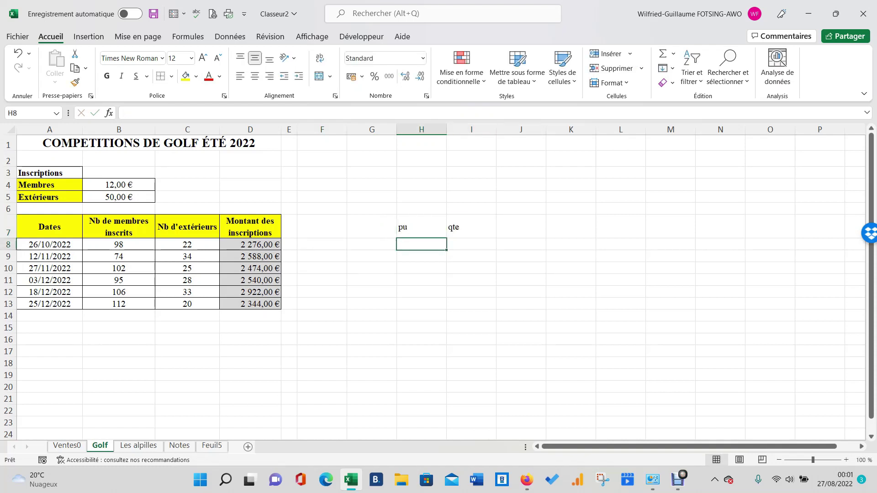
type("1")
key("Return")
type("2")
key("Return")
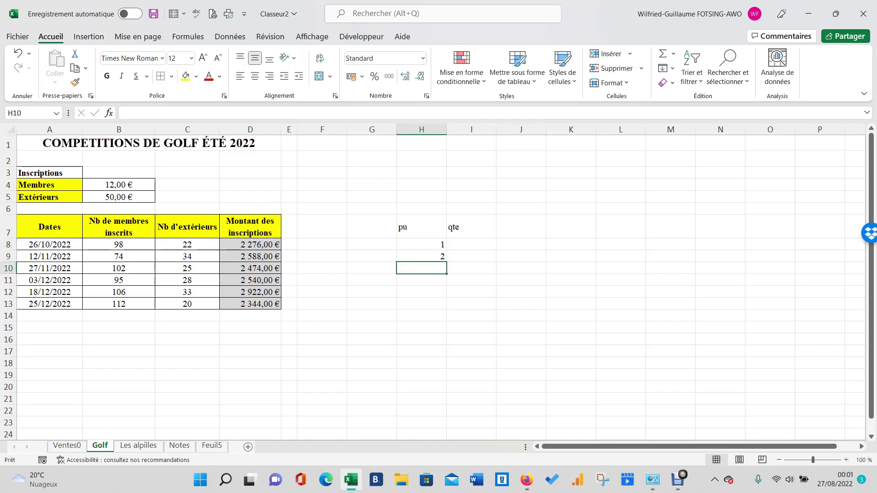
left_click(472, 244)
type("10")
key("Return")
type("54")
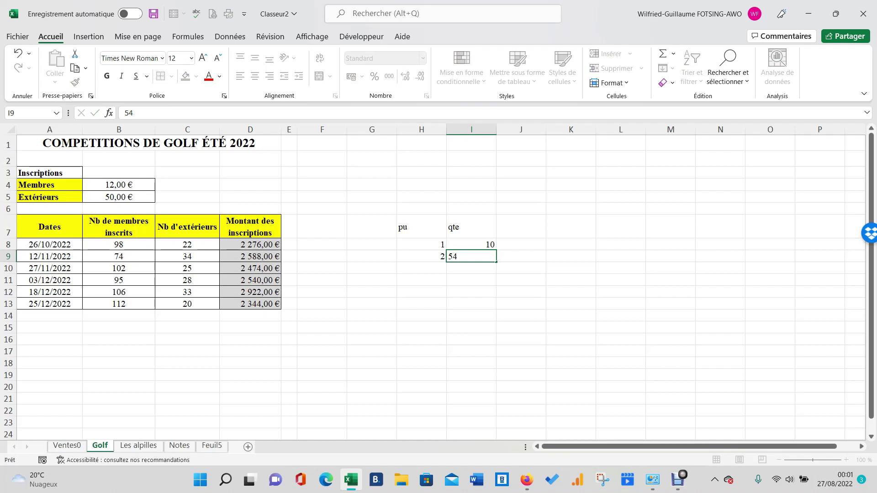
left_click(570, 304)
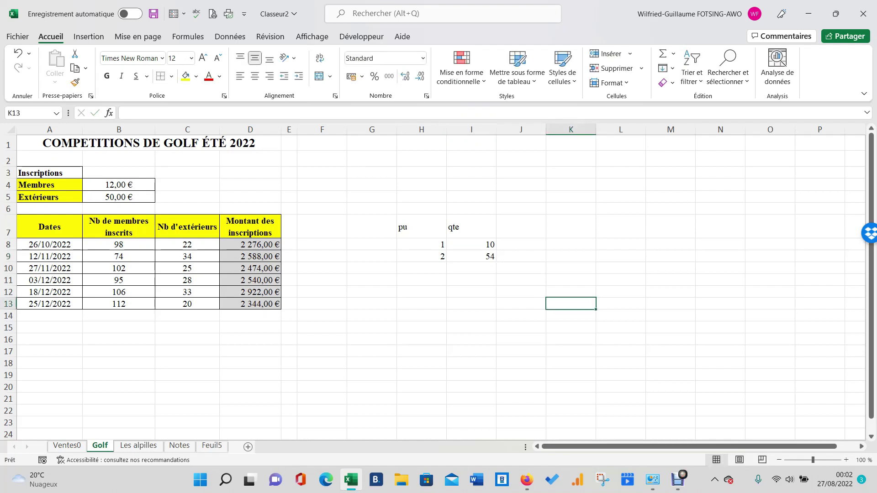
left_click_drag(421, 227, 475, 256)
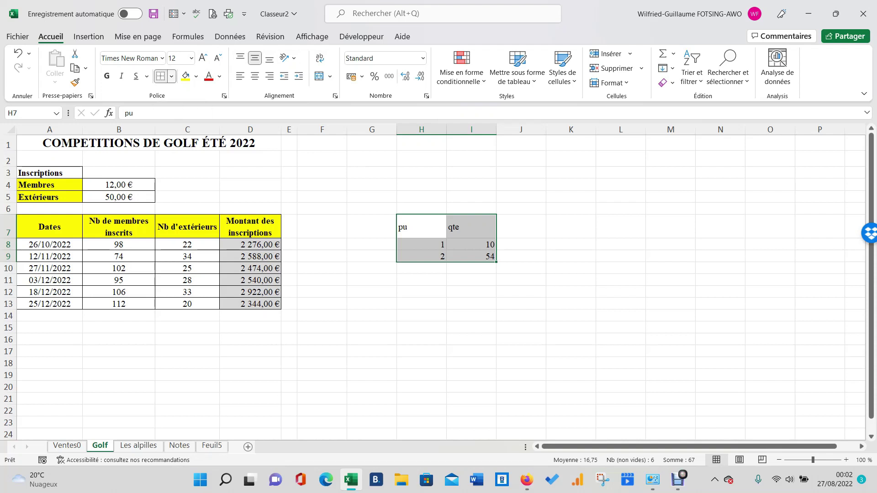
Give H7:I9 all cell borders and centre its headers and numbers
left_click(171, 77)
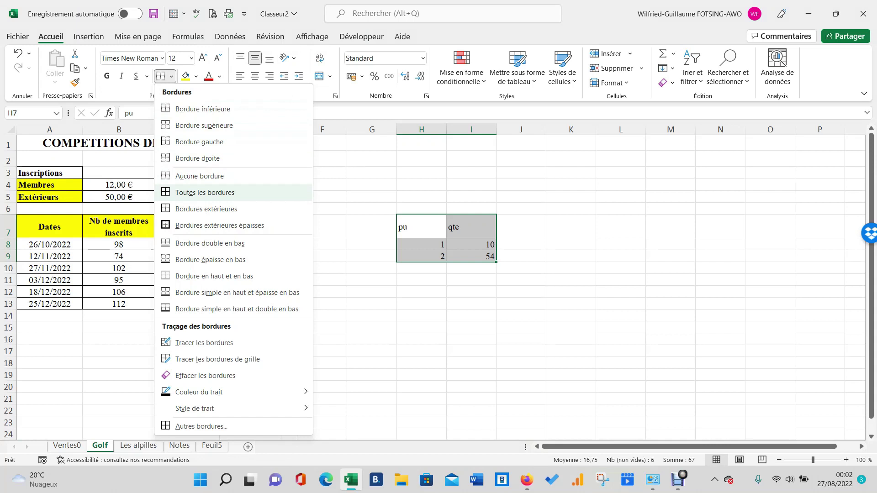
left_click(204, 192)
left_click(506, 280)
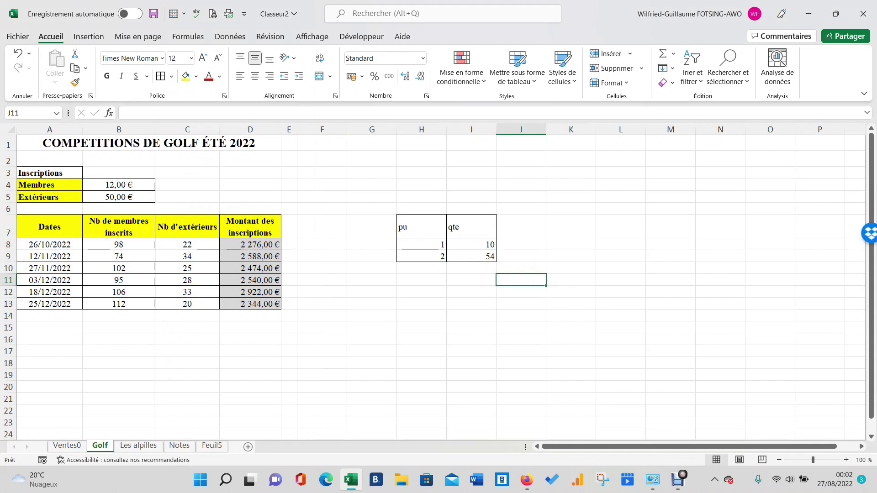
left_click(421, 227)
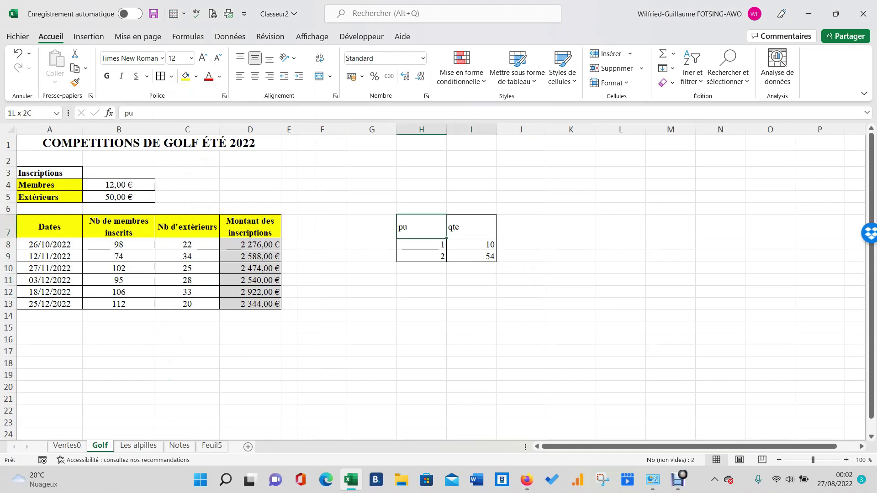
key("shift+Right")
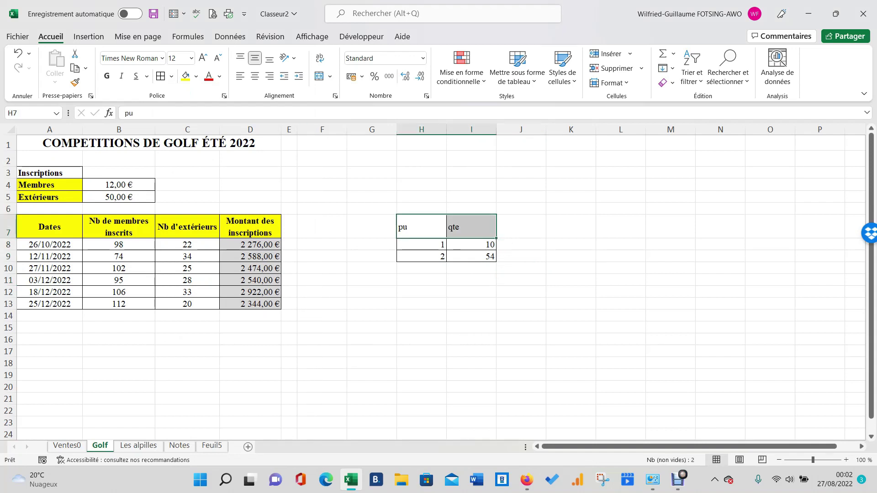
left_click(255, 76)
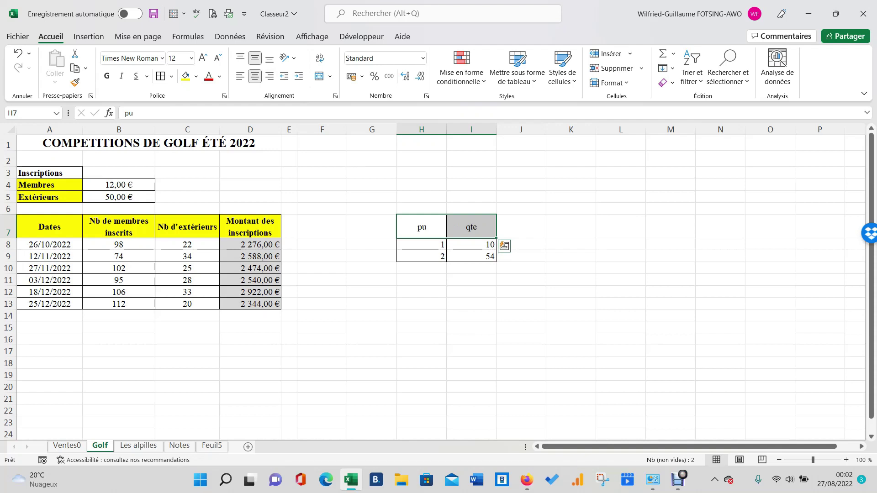
left_click(521, 196)
left_click_drag(422, 244, 472, 257)
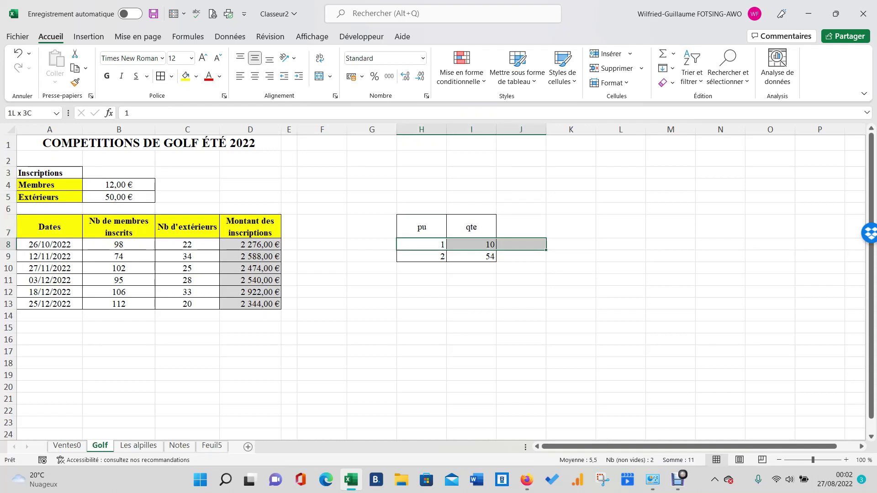
left_click(255, 76)
left_click(620, 268)
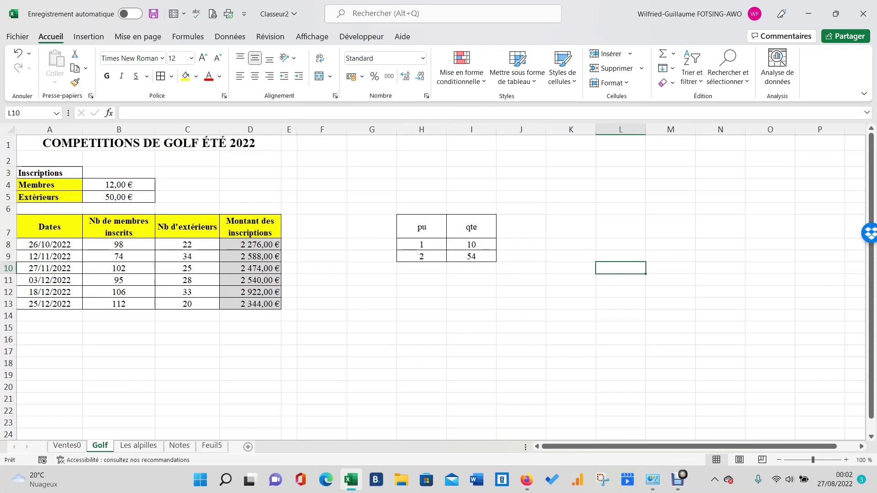
Make the pu and qte headers bold and italic
left_click_drag(422, 227, 471, 228)
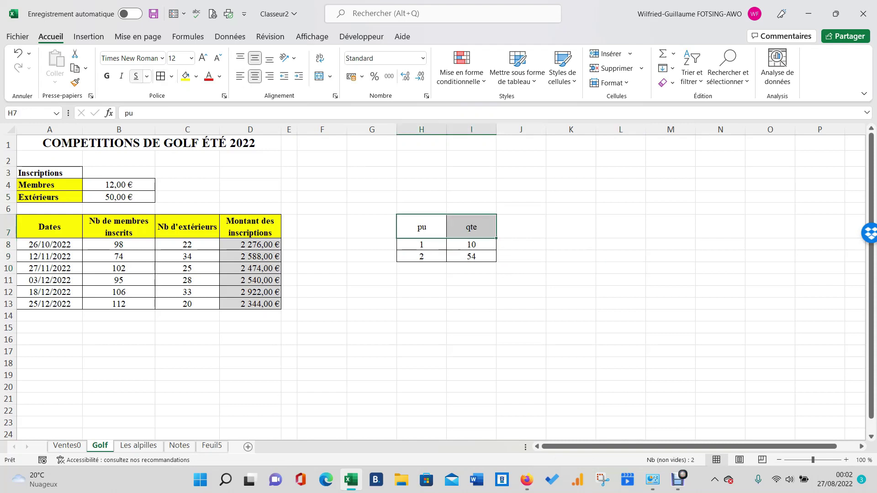
left_click(106, 76)
left_click(121, 76)
left_click(521, 339)
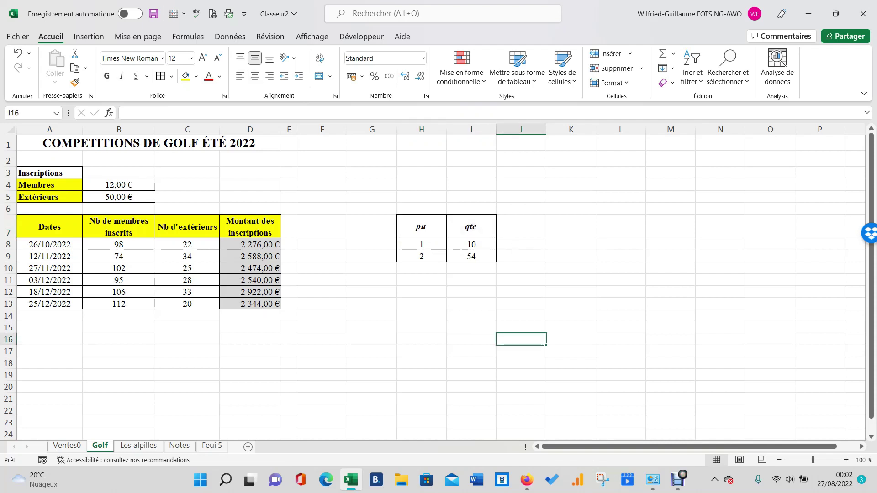
left_click_drag(421, 227, 471, 256)
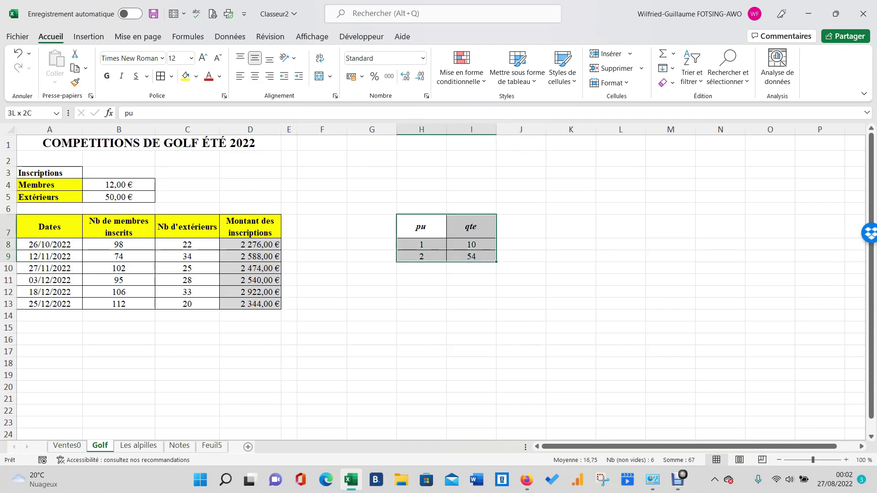
left_click(372, 328)
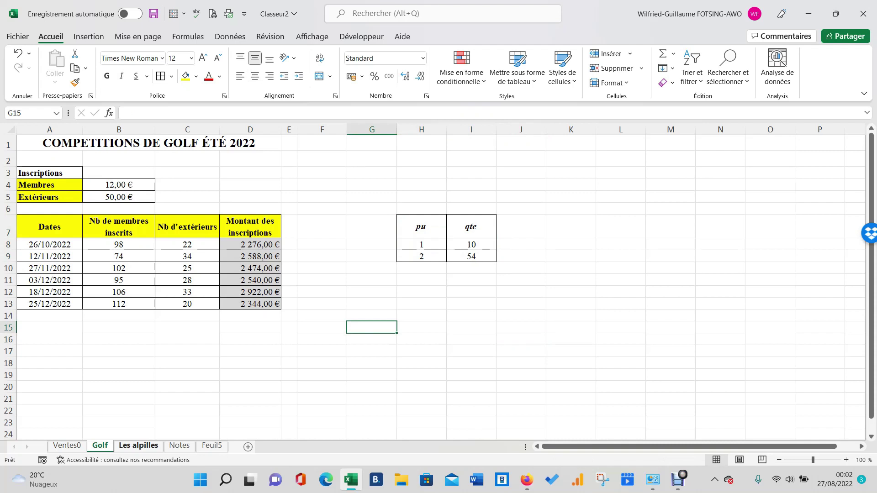
Switch to the Les alpilles sheet, check the adult rate in B5, and select E6
left_click(138, 446)
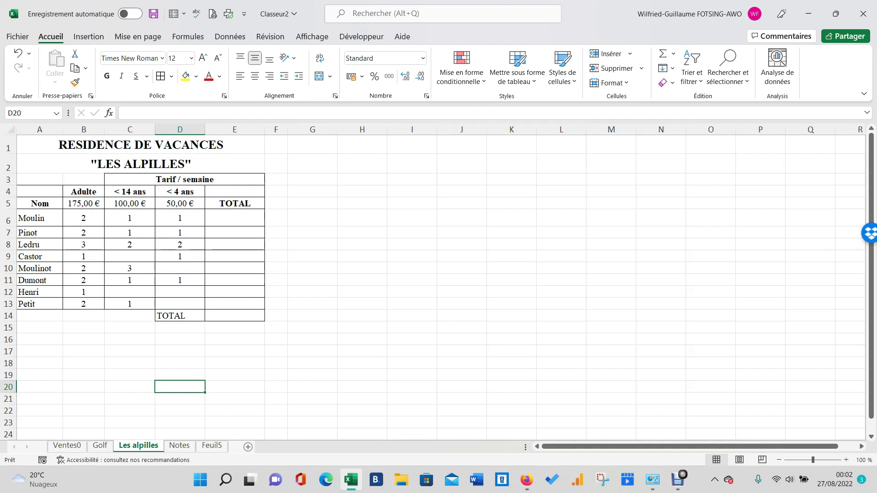
left_click(83, 203)
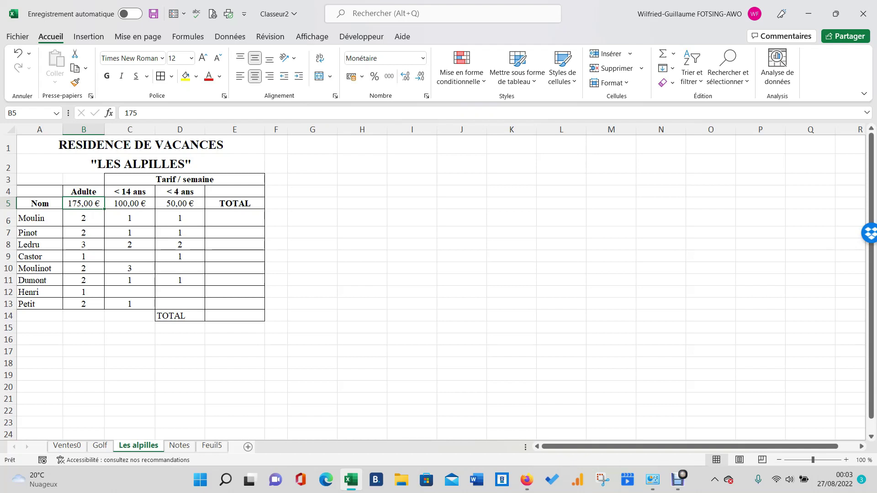
left_click(235, 217)
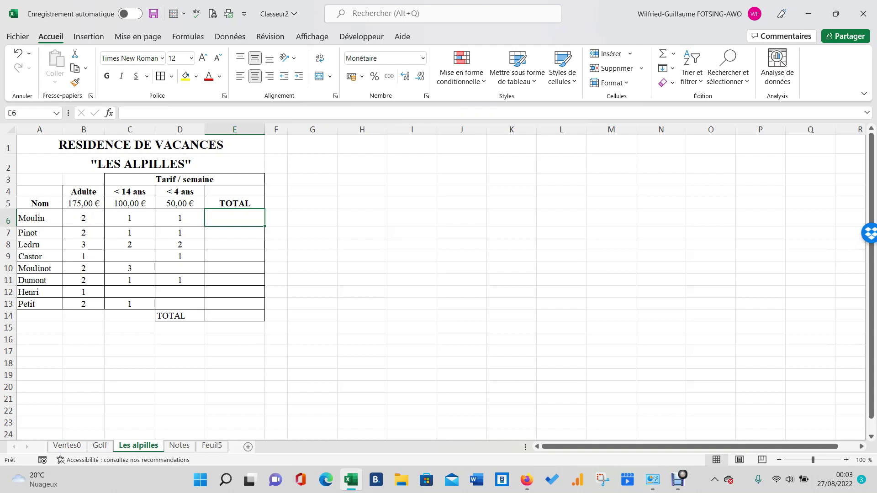
Enter =B6*B5+C6*C5+D6*D5 in E6 so Moulin's total reads 500,00 €
type("=")
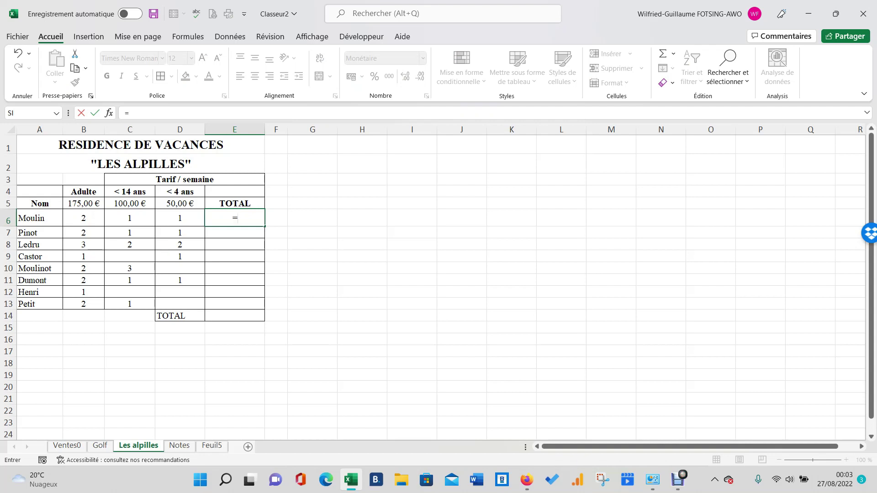
left_click(83, 218)
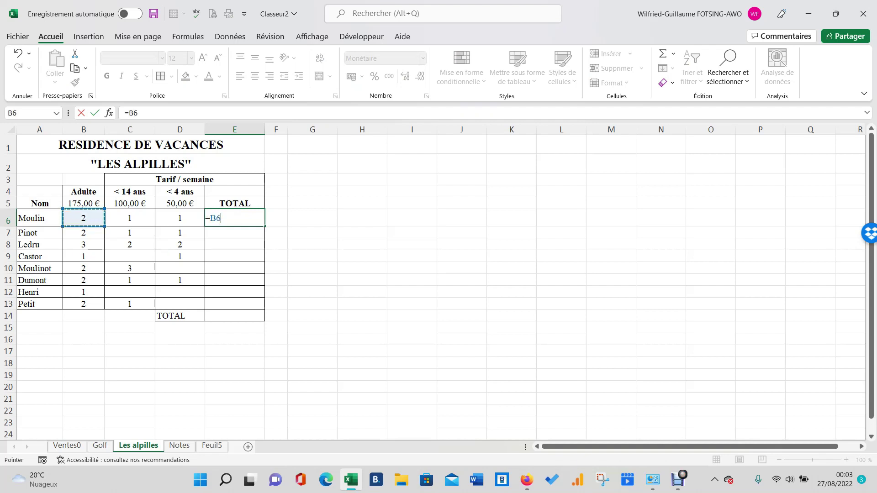
type("*")
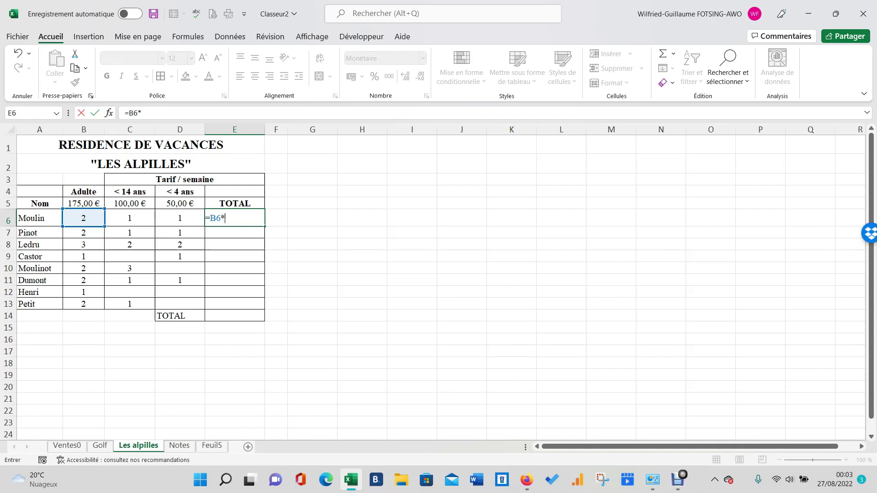
left_click(84, 204)
type("+")
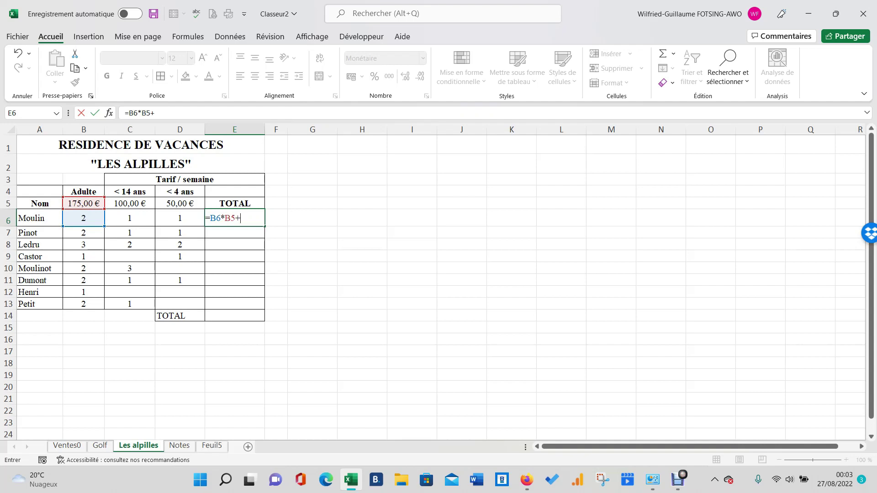
left_click(130, 218)
type("*")
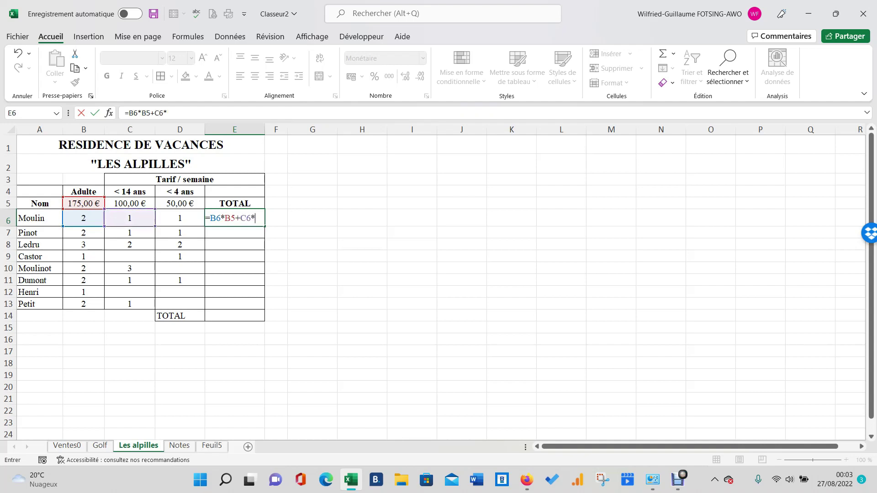
left_click(130, 203)
type("+")
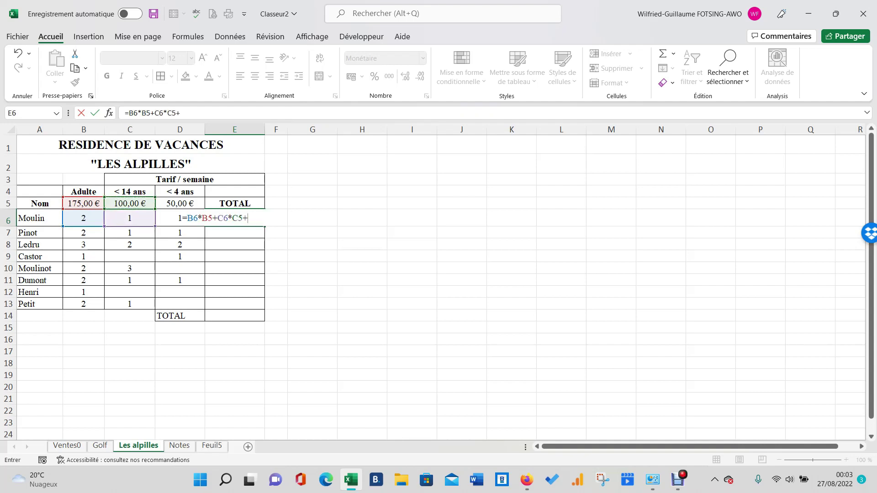
key("Left")
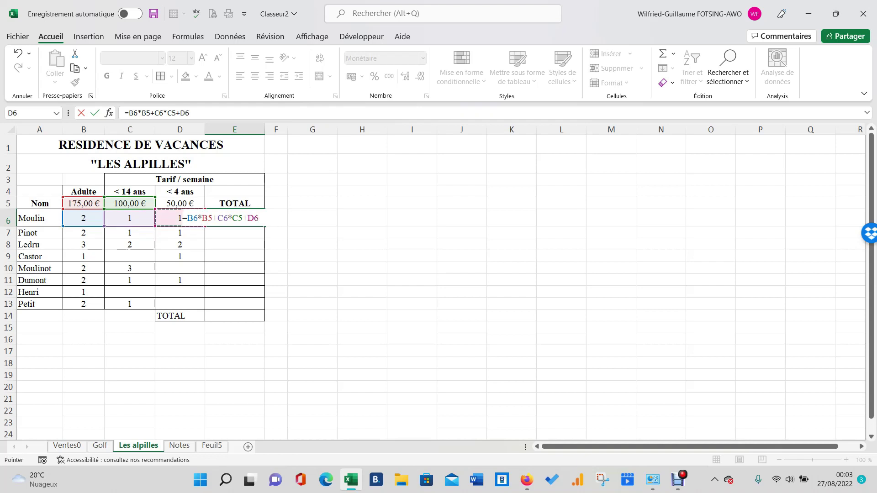
type("*")
key("Left")
key("Up")
key("Return")
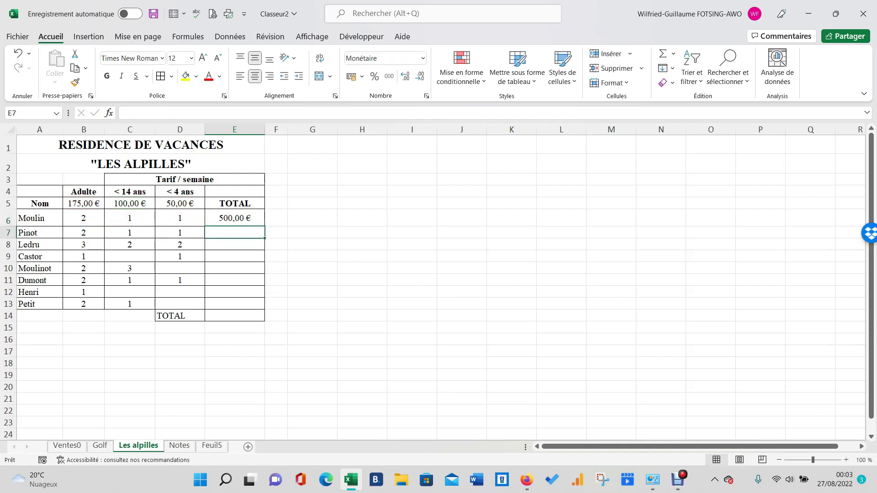
Fill Moulin's total formula from E6 down through E13
left_click(235, 218)
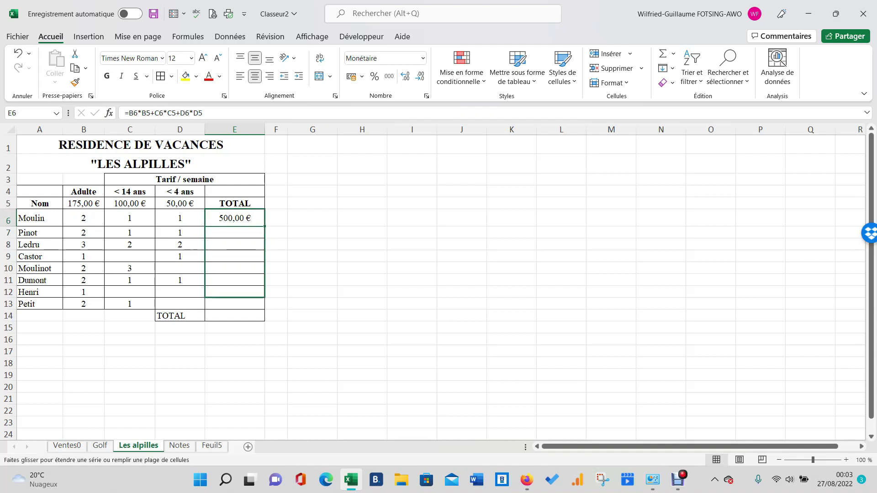
left_click_drag(264, 245, 265, 309)
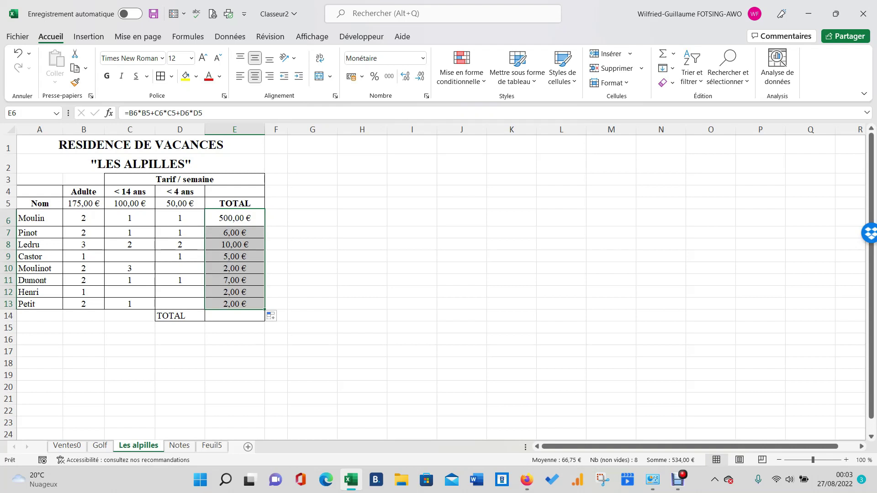
left_click_drag(362, 256, 362, 244)
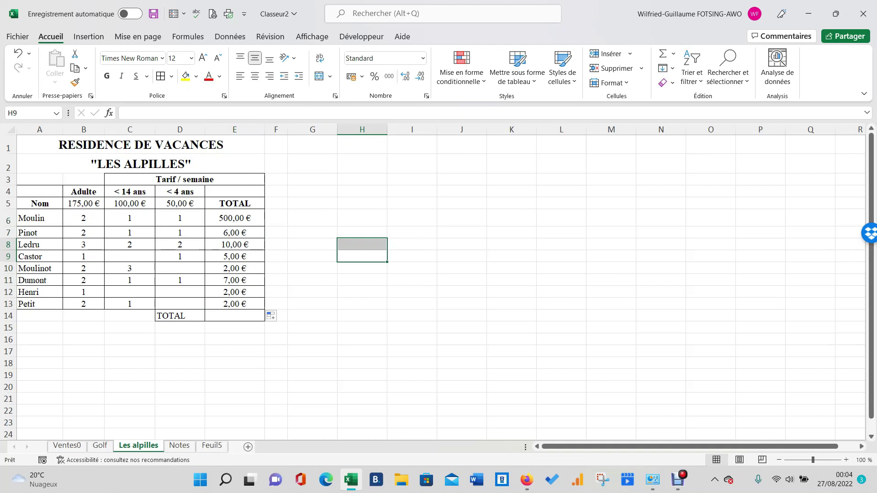
Inspect the copied totals in E7:E13, comparing Pinot's E7 formula with the rate in D5
left_click_drag(234, 232, 234, 304)
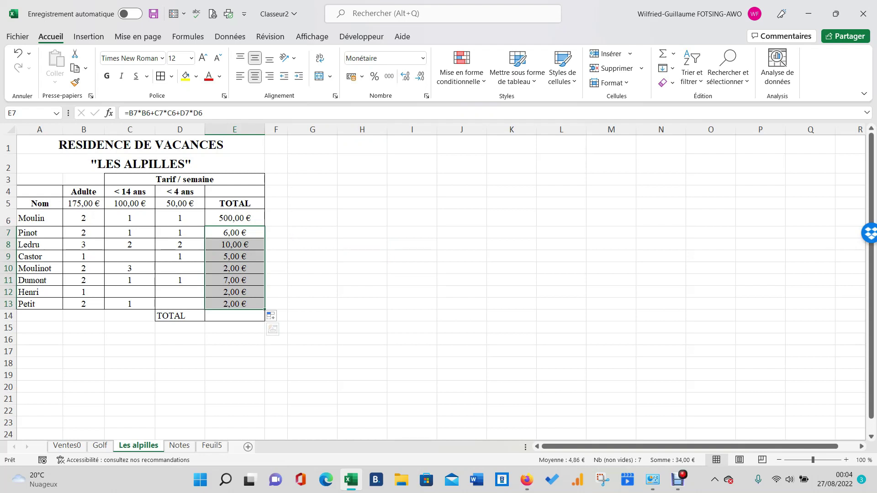
left_click(180, 203)
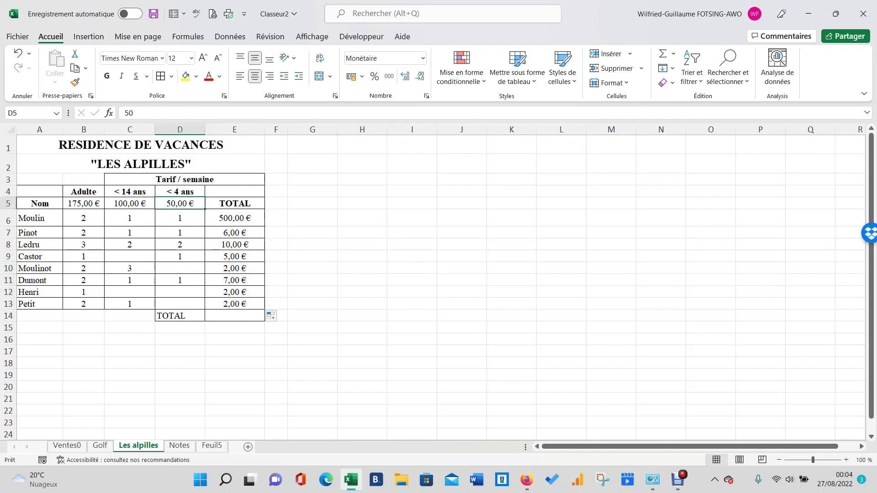
left_click(234, 233)
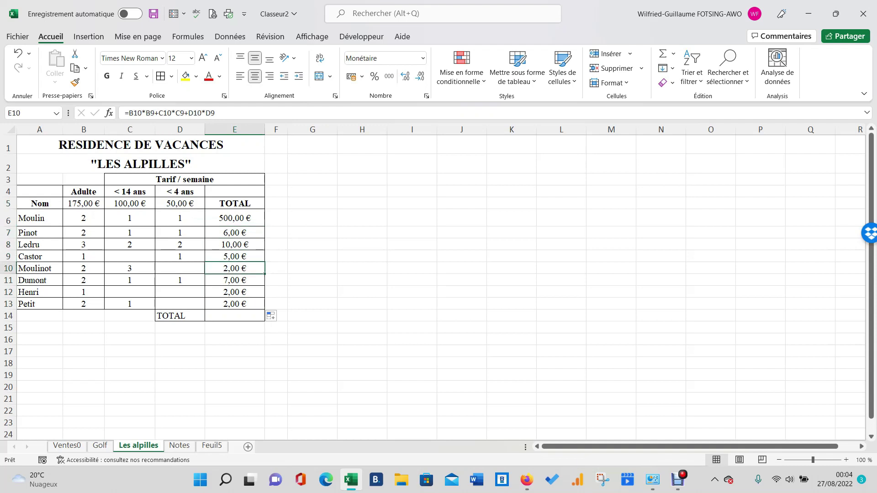
left_click(312, 244)
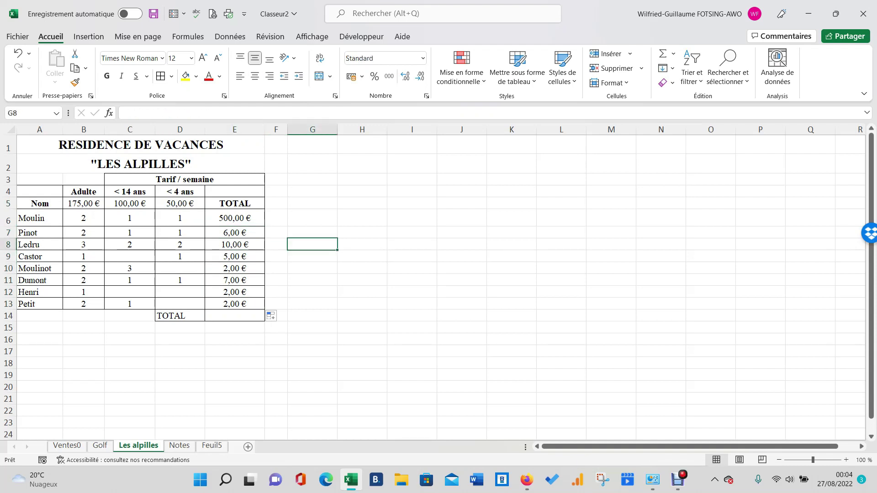
left_click(235, 233)
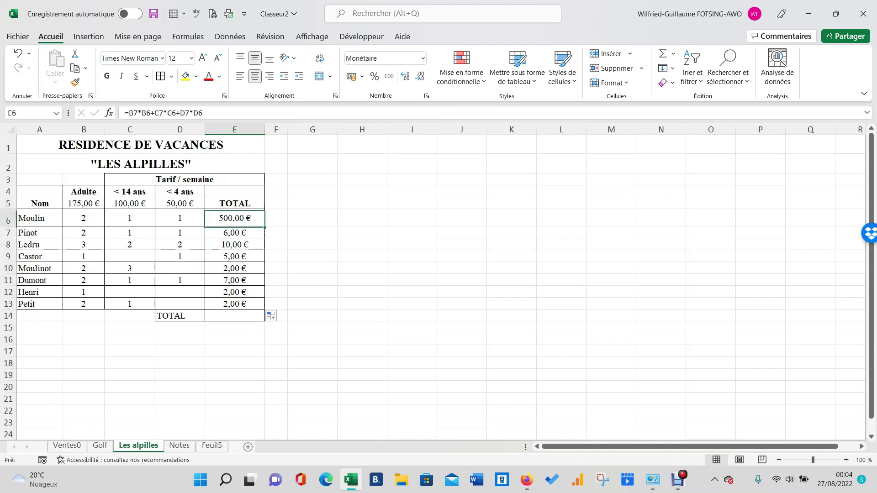
double_click(217, 218)
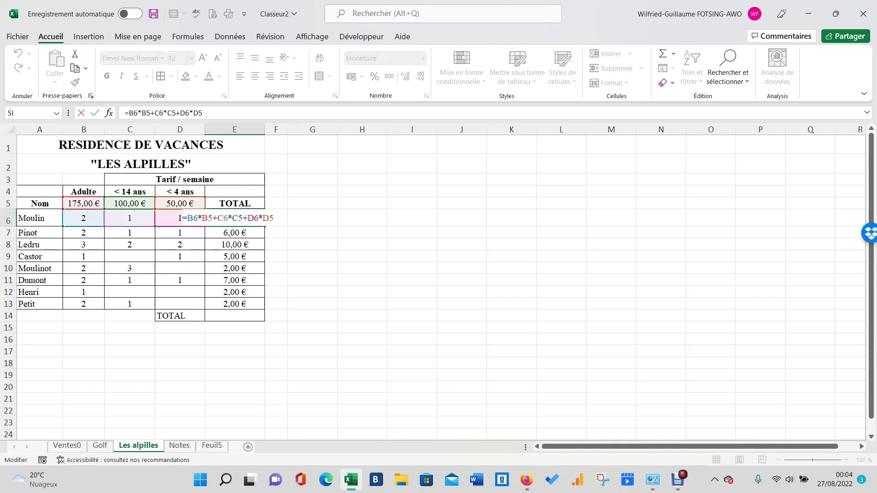
left_click(234, 232)
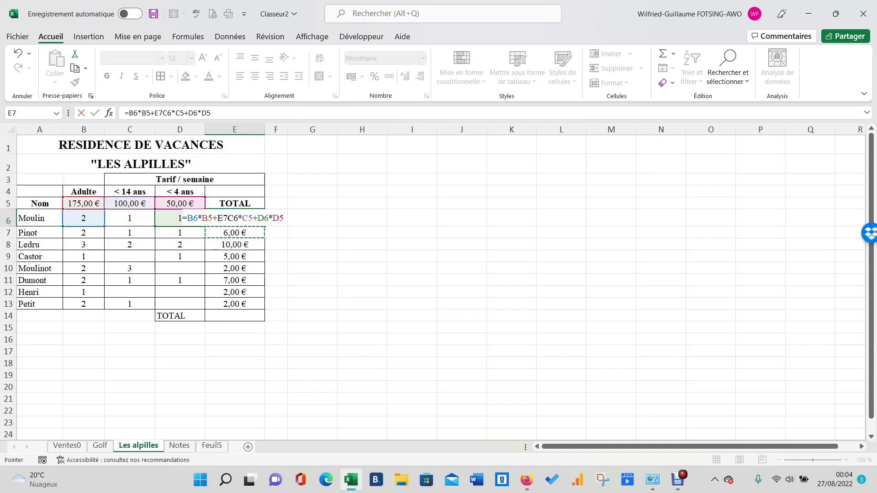
key("BackSpace")
key("BackSpace")
key("Return")
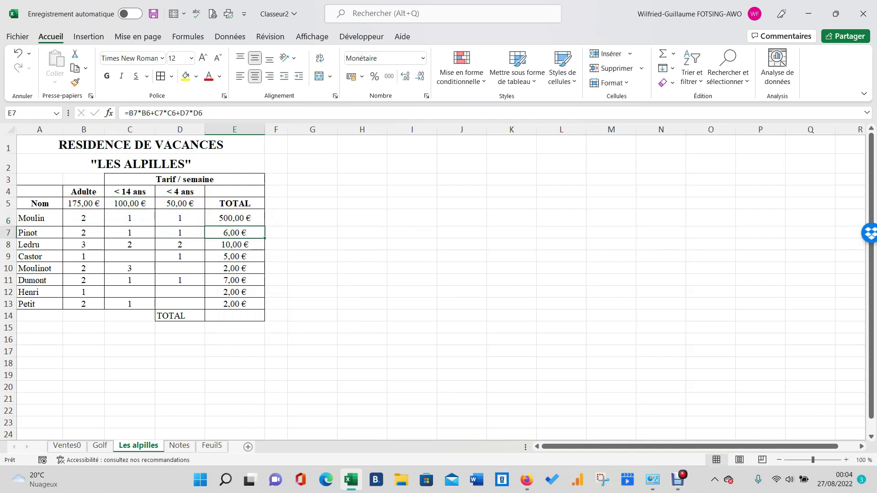
key("F2")
left_click(223, 232)
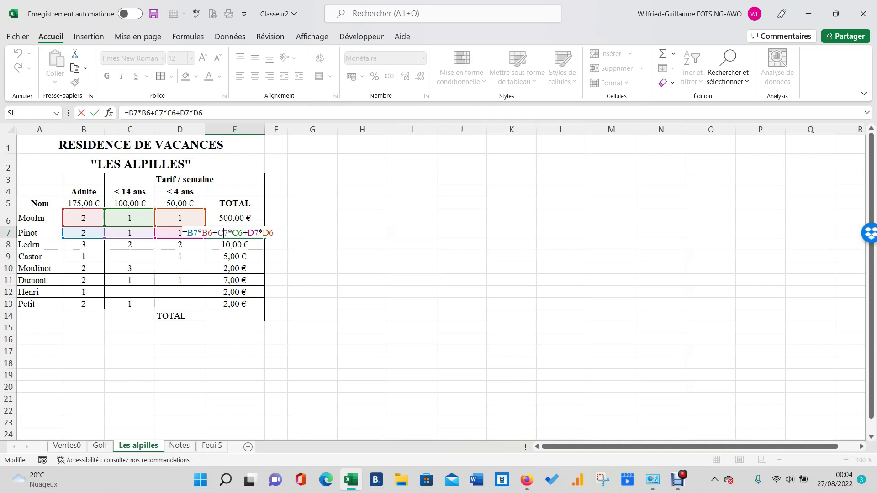
key("Return")
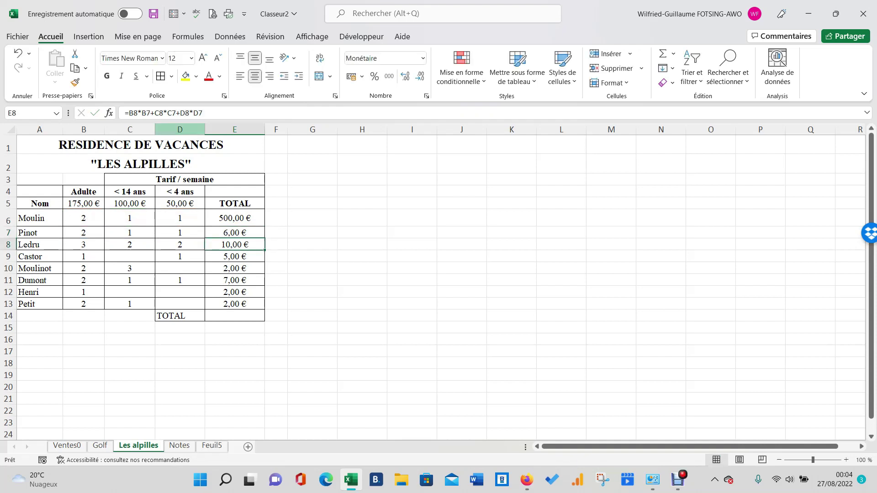
double_click(246, 303)
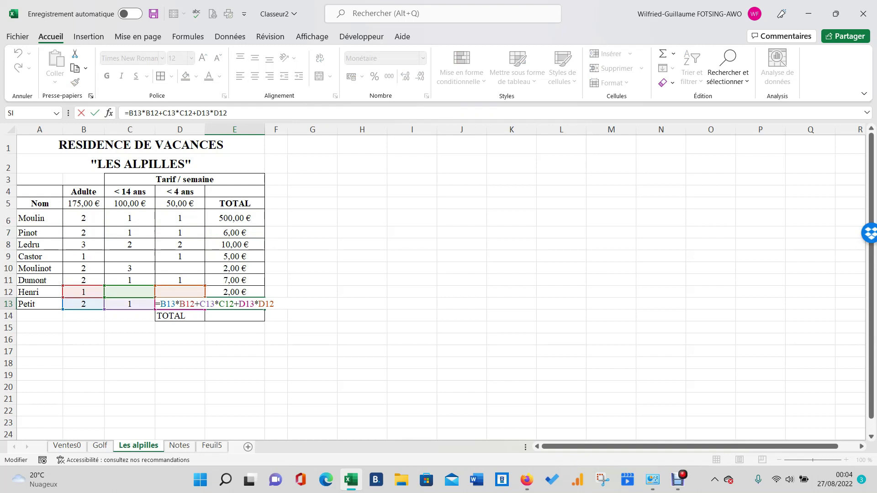
key("Return")
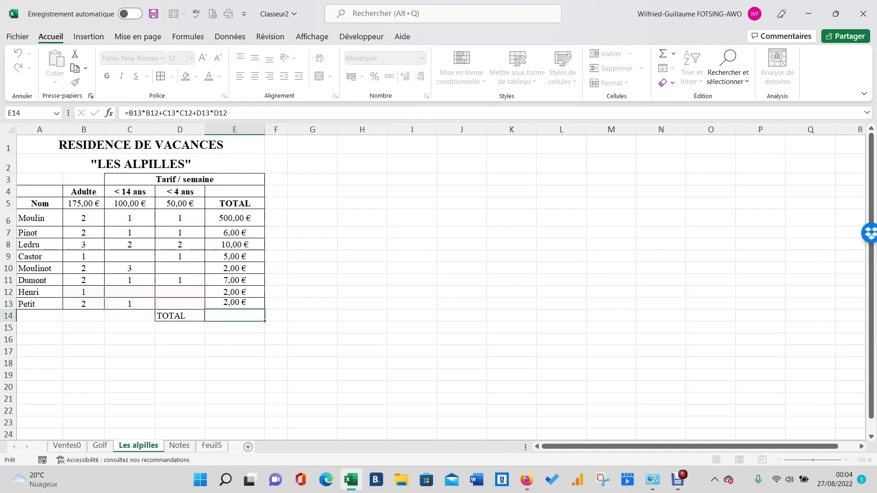
double_click(235, 218)
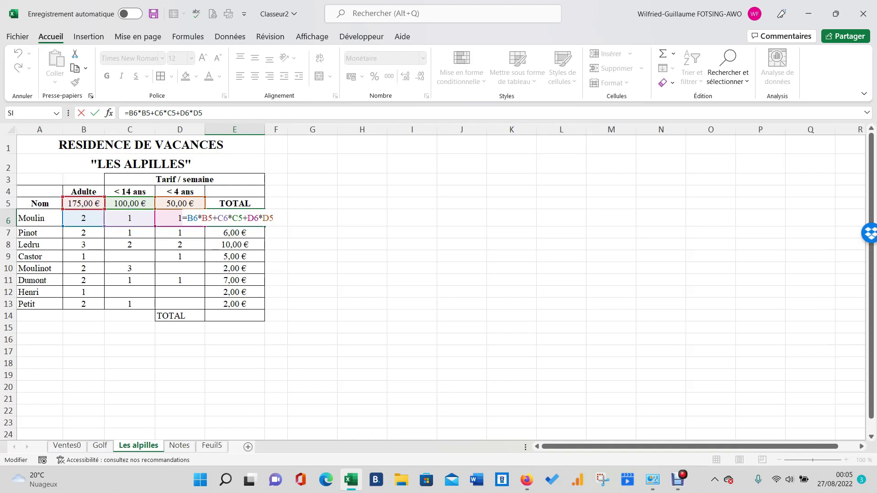
Lock the rate references in E6's formula as $B$5, $C$5 and $D$5 with F4
left_click(206, 218)
key("F4")
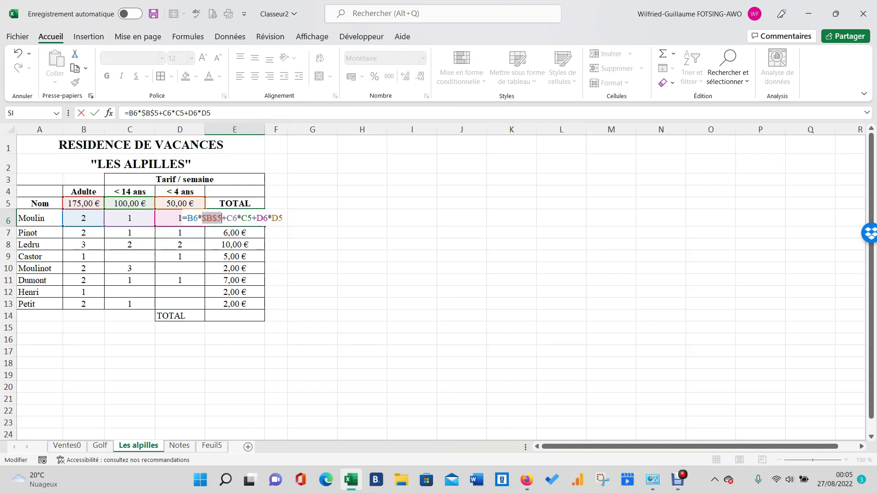
left_click(248, 218)
key("F4")
key("Right")
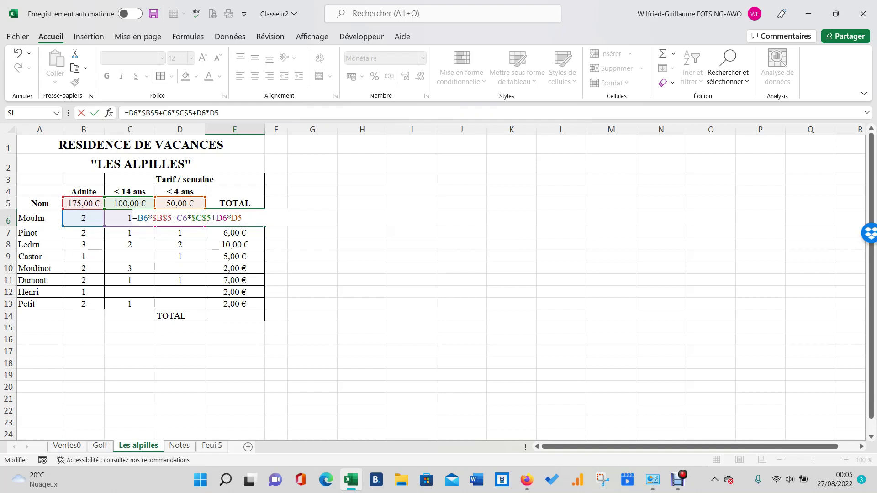
key("F4")
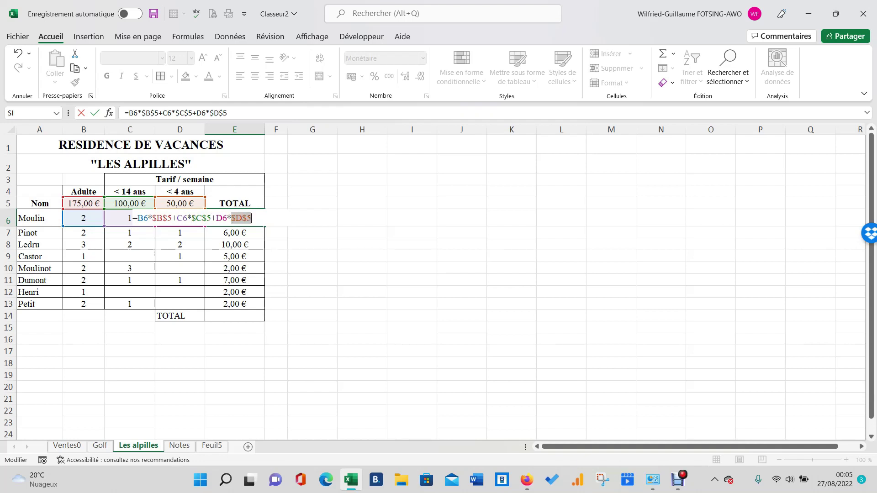
key("Return")
Copy the corrected formula down to E13, giving totals from 500,00 € to 450,00 €
left_click(235, 218)
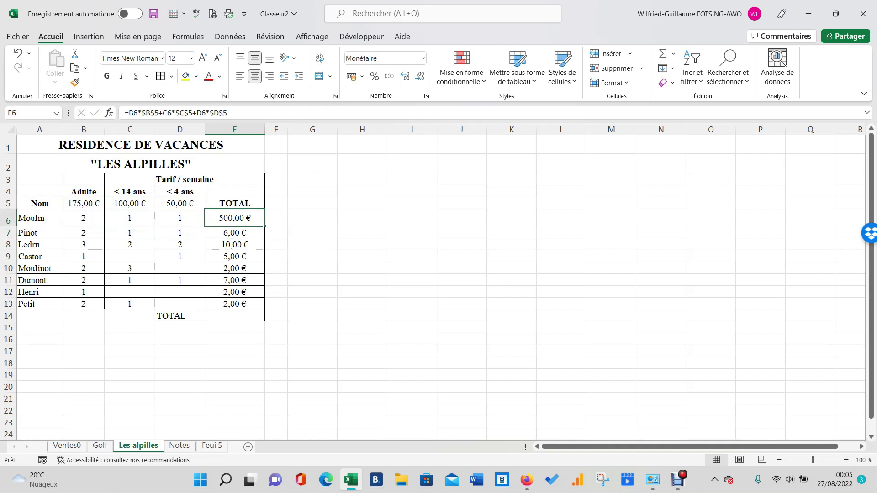
left_click_drag(264, 226, 265, 310)
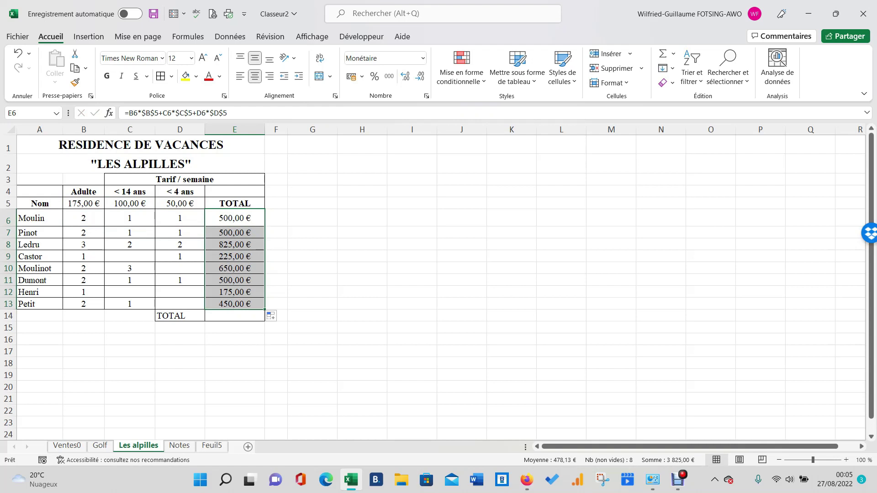
left_click(362, 315)
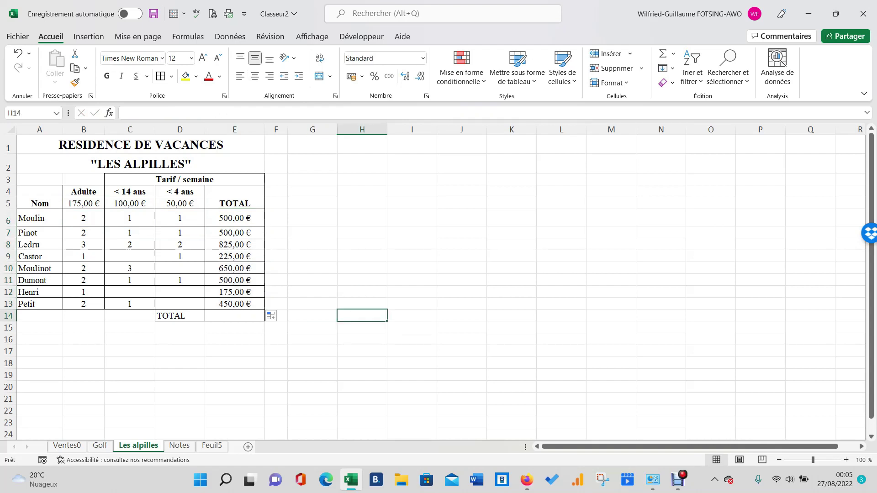
left_click(234, 316)
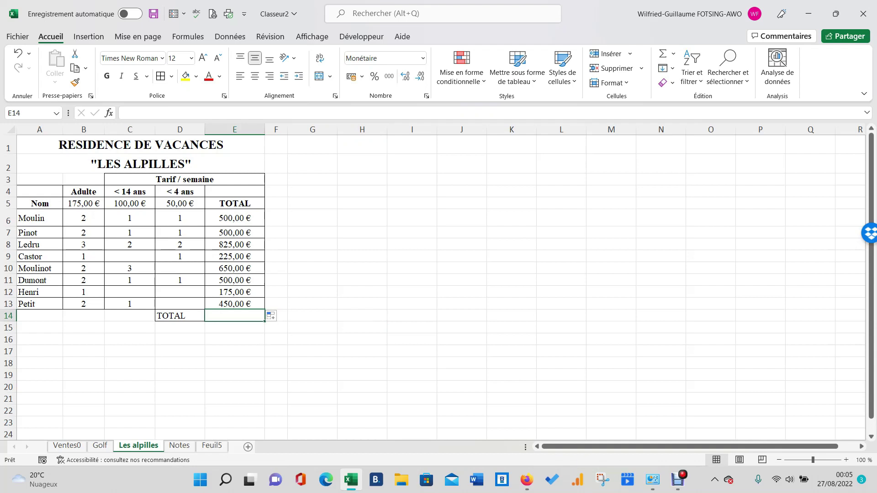
Start the E14 grand total as =E6+, removing the mistaken extra references
type("=")
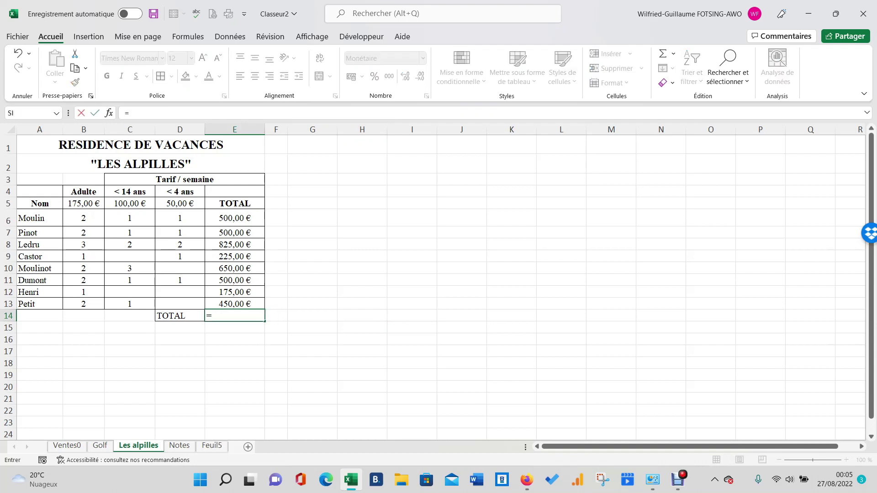
left_click(235, 218)
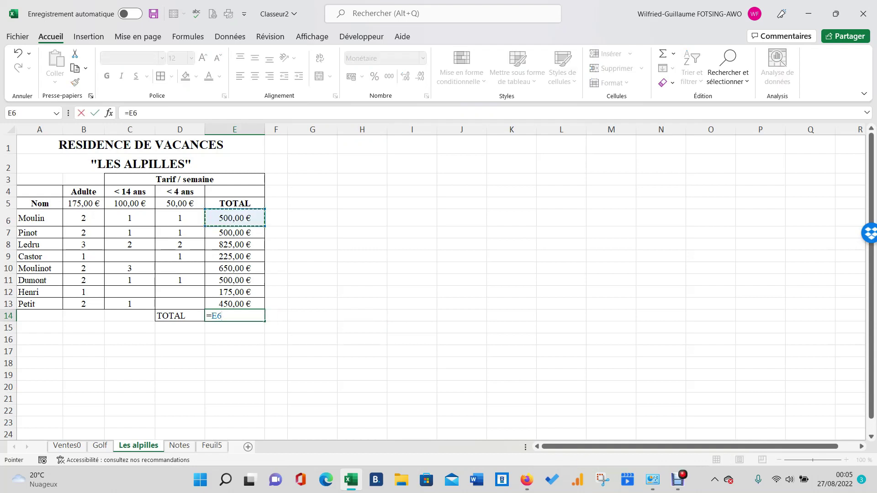
type("+")
key("Down")
type("+")
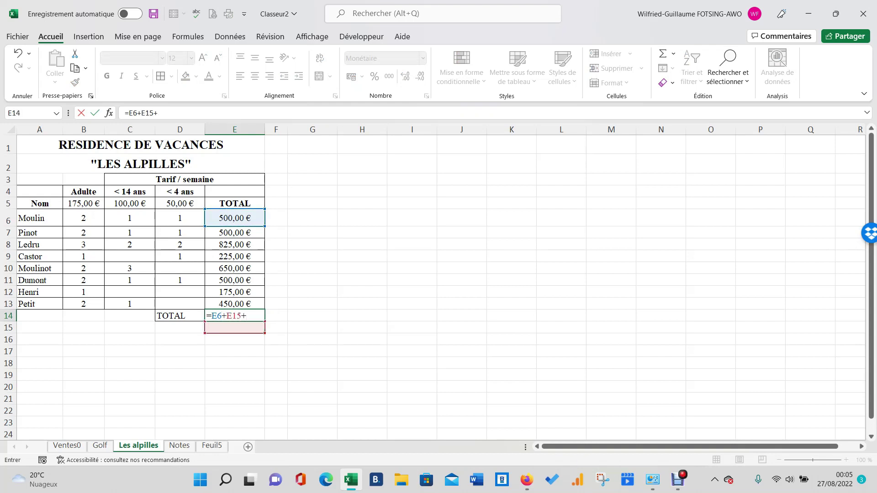
key("Down")
type("+")
key("Down")
key("BackSpace")
key("BackSpace")
key("BackSpace")
key("BackSpace")
key("BackSpace")
key("BackSpace")
key("BackSpace")
key("BackSpace")
key("BackSpace")
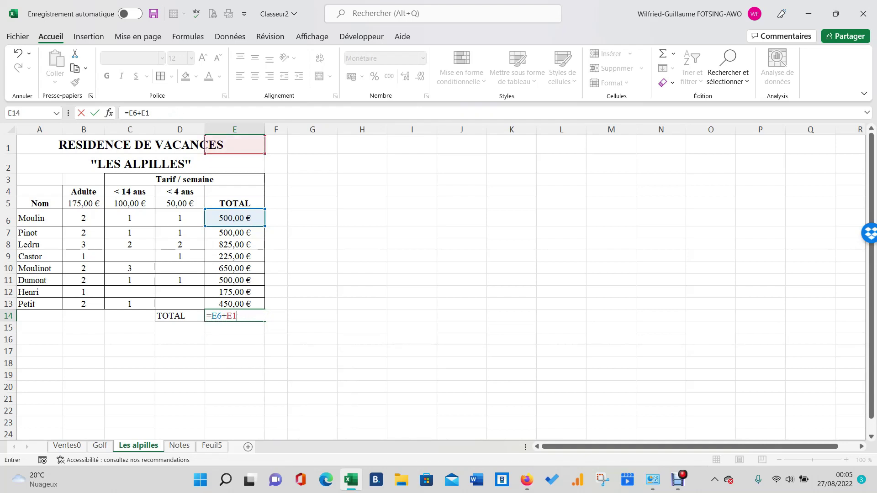
key("BackSpace")
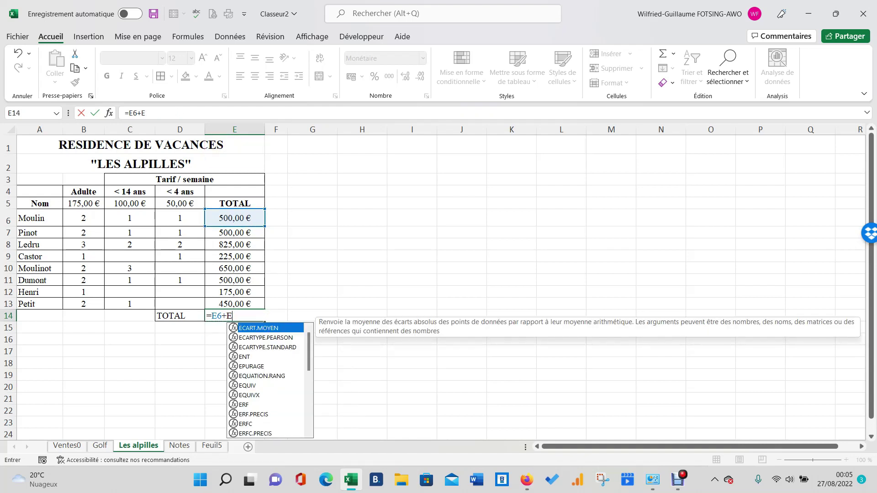
key("BackSpace")
Add E7 through E13 to the formula so E14 totals 3 825,00 €
left_click(234, 233)
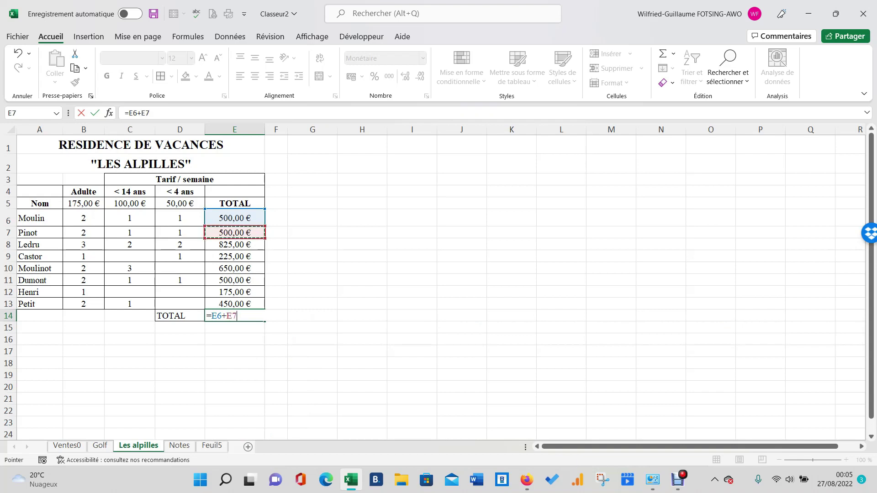
type("+")
left_click(235, 244)
type("+")
left_click(235, 256)
type("+")
left_click(235, 268)
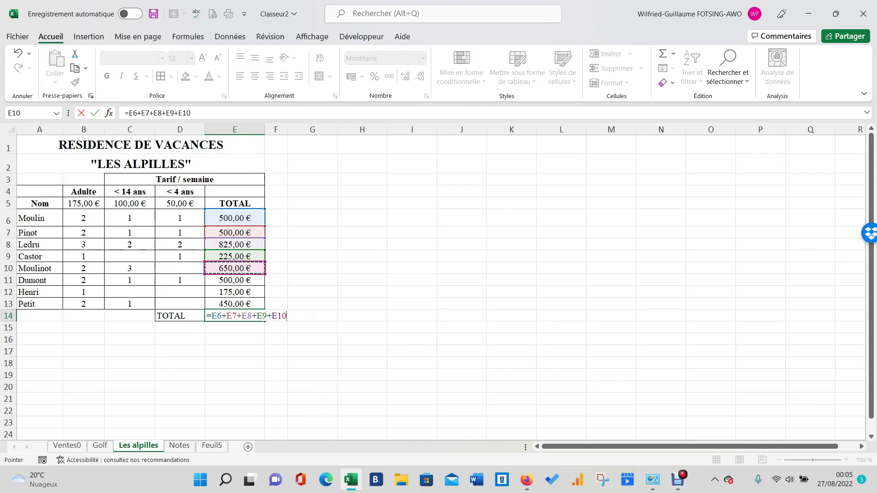
type("+")
left_click(235, 280)
type("+")
left_click(235, 292)
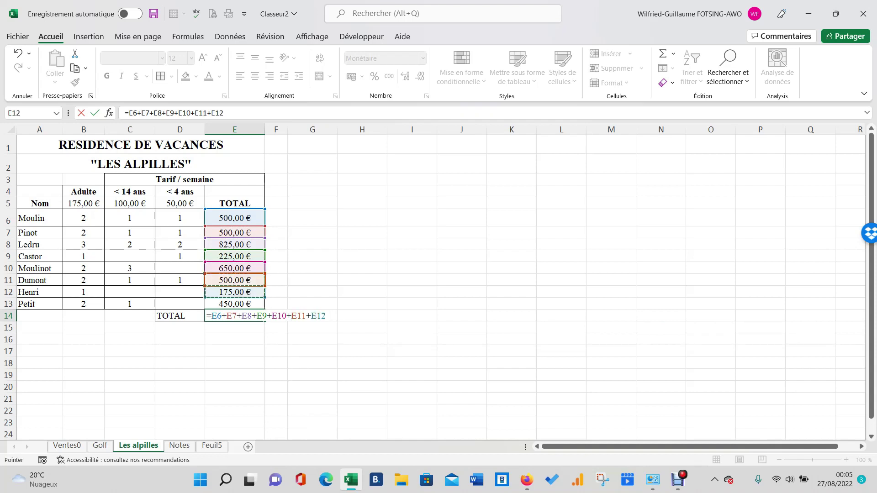
type("+")
left_click(234, 304)
key("Return")
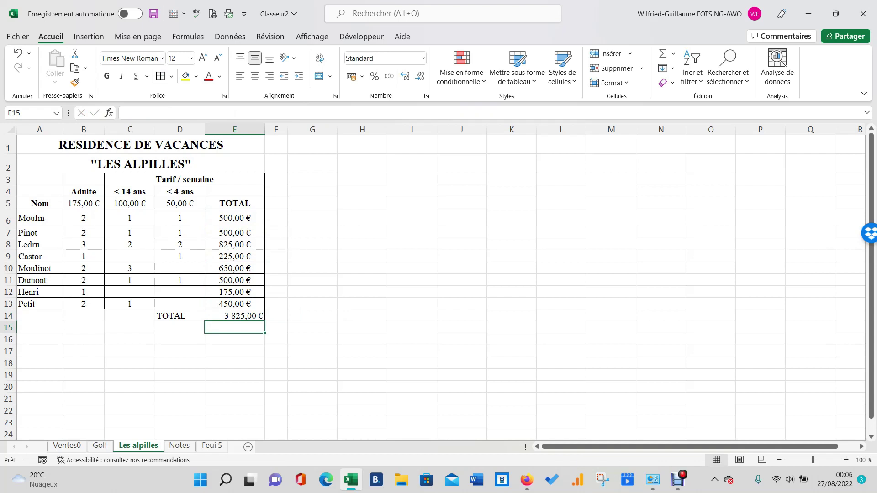
Clear E14's addition formula and start a SOMME function in its place
key("Up")
key("F2")
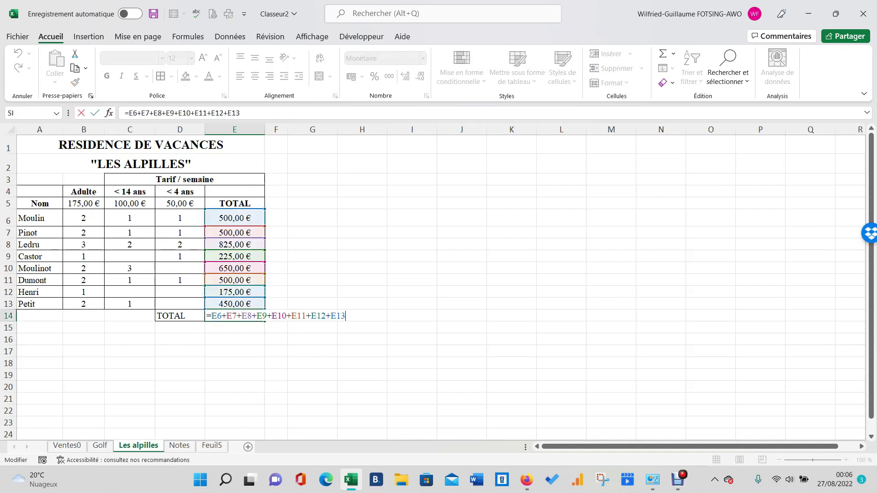
key("BackSpace")
key("BackSpace")
key("BackSpace")
key("BackSpace")
key("BackSpace")
key("BackSpace")
key("BackSpace")
key("BackSpace")
key("BackSpace")
key("BackSpace")
key("BackSpace")
key("BackSpace")
key("BackSpace")
key("BackSpace")
key("BackSpace")
key("BackSpace")
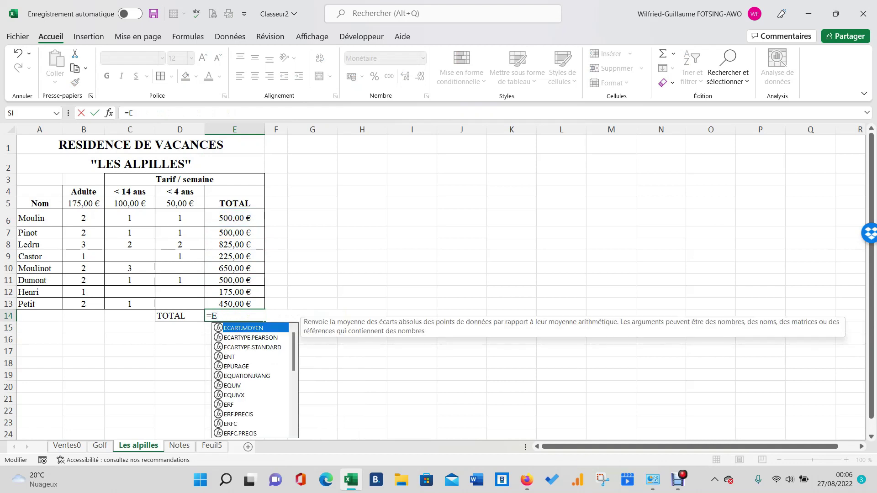
key("BackSpace")
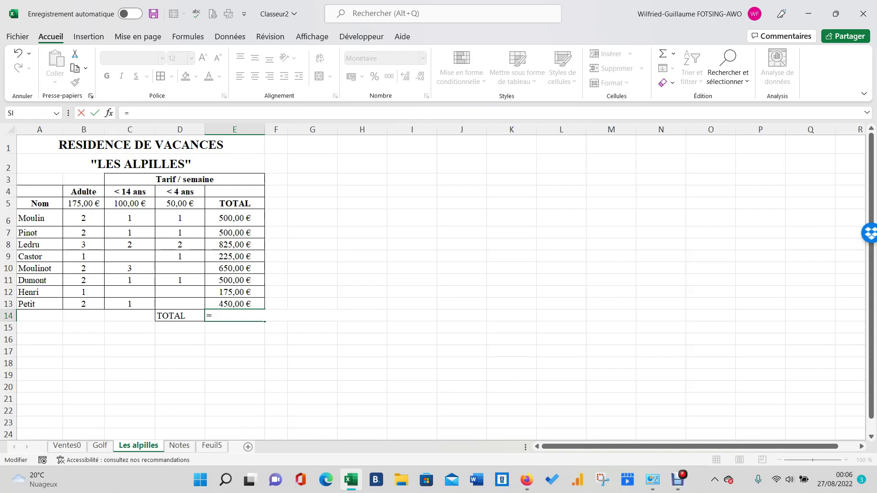
type("somm")
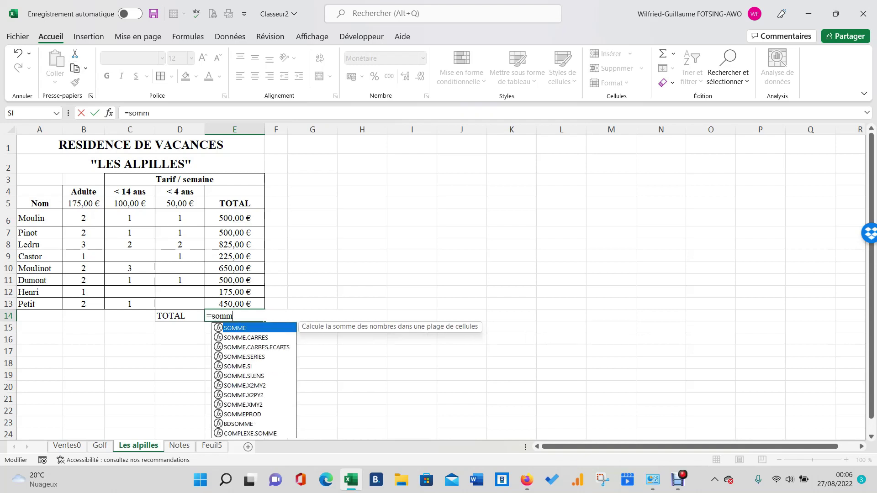
key("Tab")
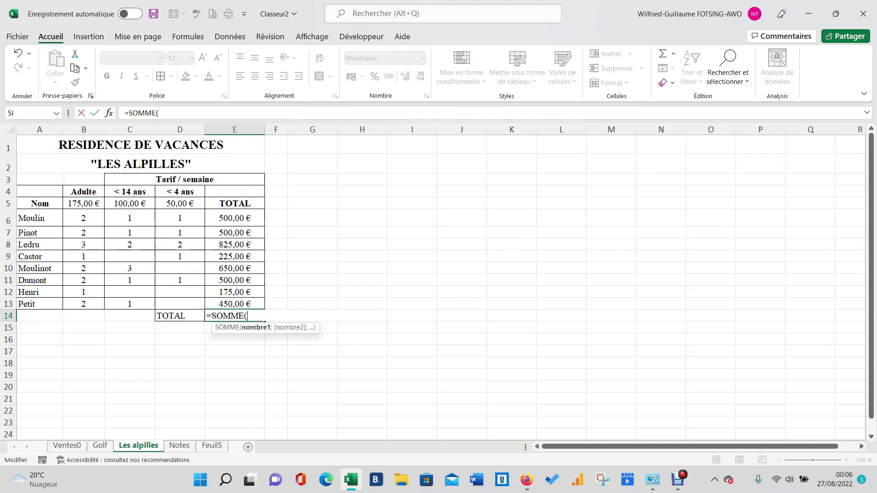
Give SOMME the arguments E6;E7;E8;E9;E10;E11;E12;E13 and close it
left_click(234, 218)
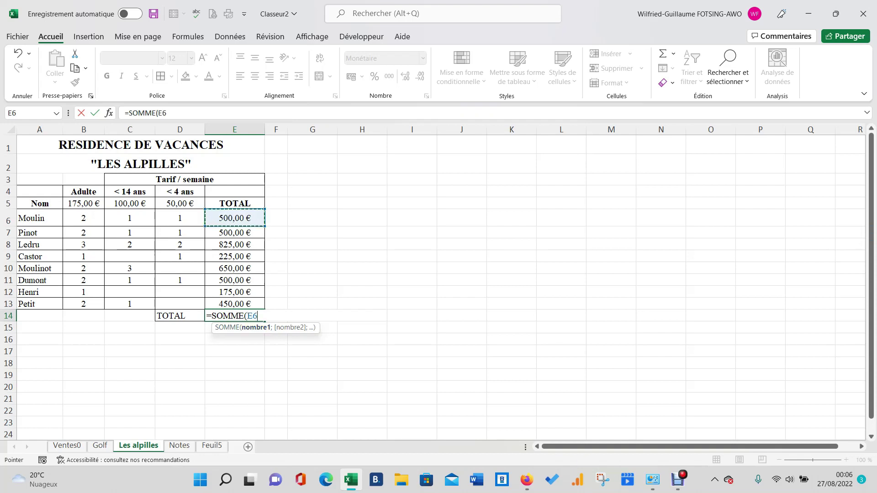
type(";")
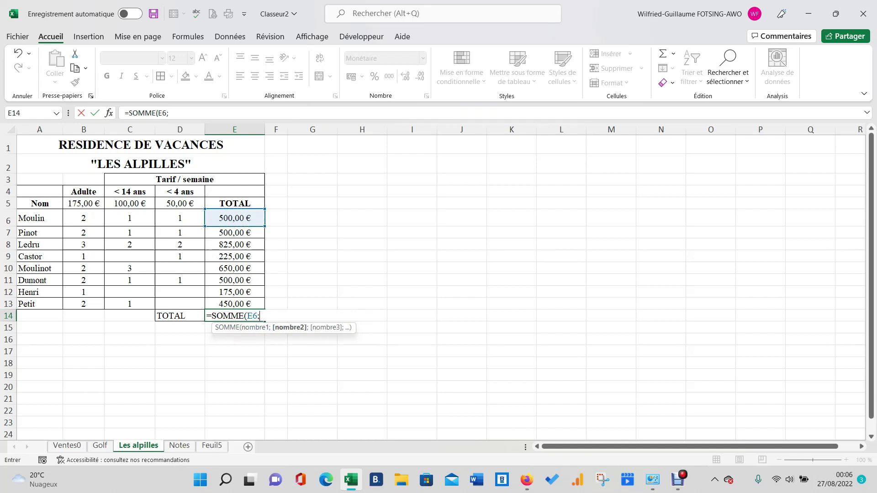
left_click(234, 232)
type(";")
left_click(234, 244)
type(";")
left_click(234, 257)
type(";")
left_click(234, 268)
type(";")
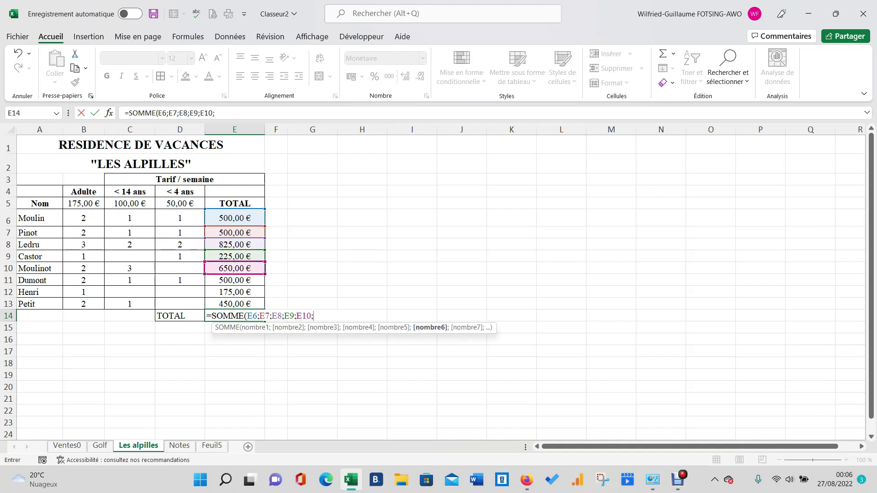
left_click(234, 280)
type(";")
left_click(234, 292)
type(";")
left_click(234, 304)
type("=")
key("BackSpace")
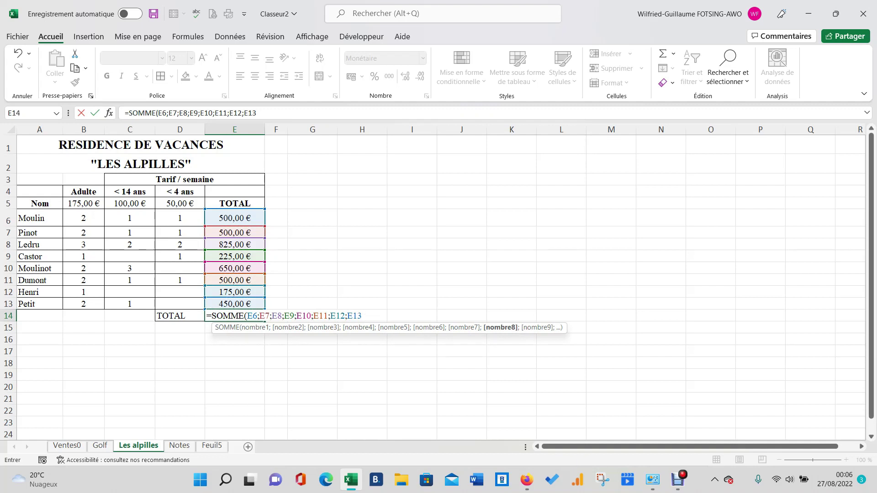
type(")")
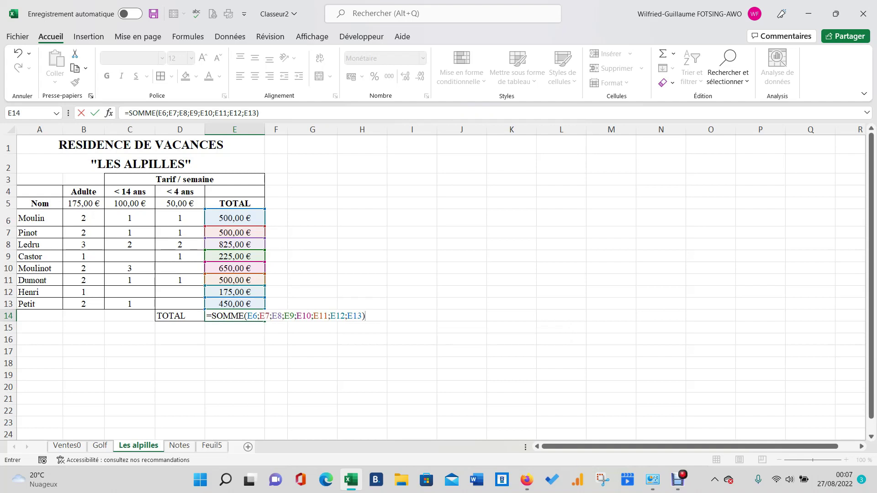
key("Return")
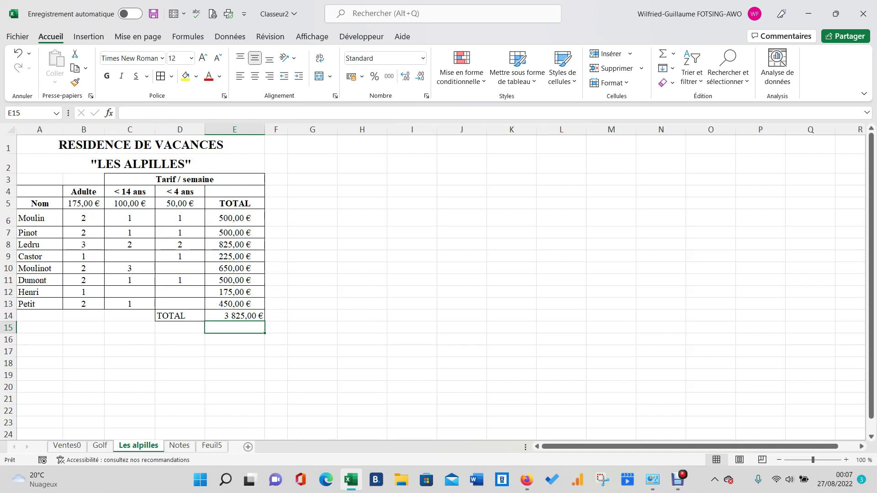
Rewrite E14 as =SOMME(E6:E13) using the whole E6:E13 range
double_click(230, 316)
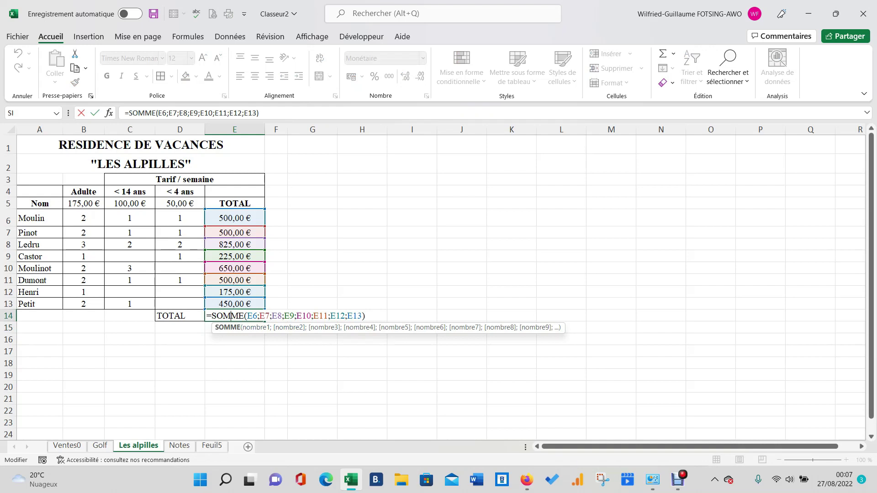
left_click(358, 315)
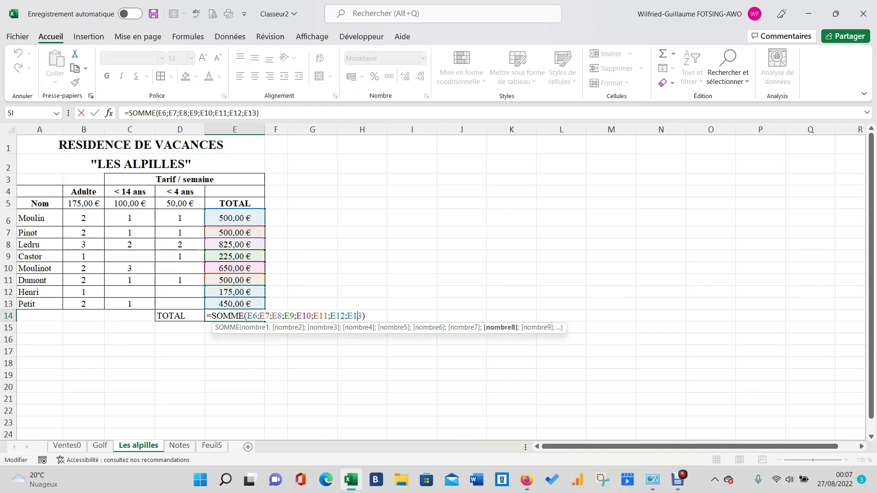
key("BackSpace")
key("BackSpace")
key("BackSpace")
key("BackSpace")
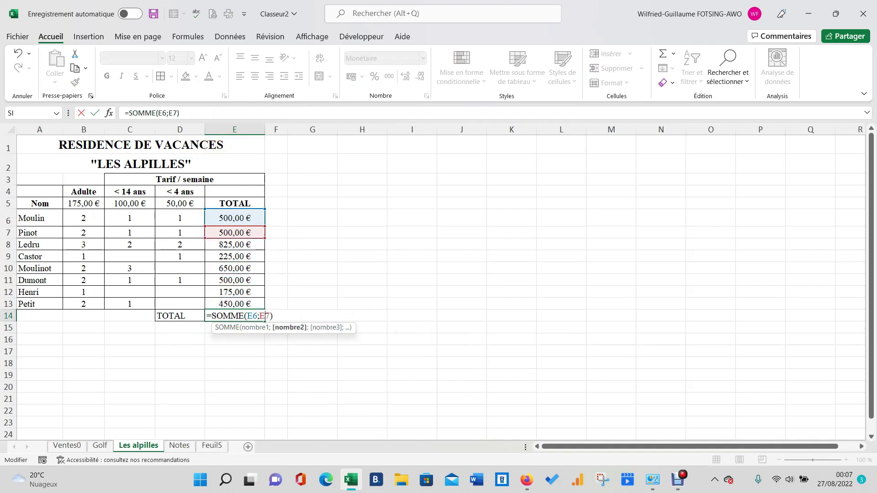
key("BackSpace")
key("BackSpace")
key("BackSpace")
key("BackSpace")
key("BackSpace")
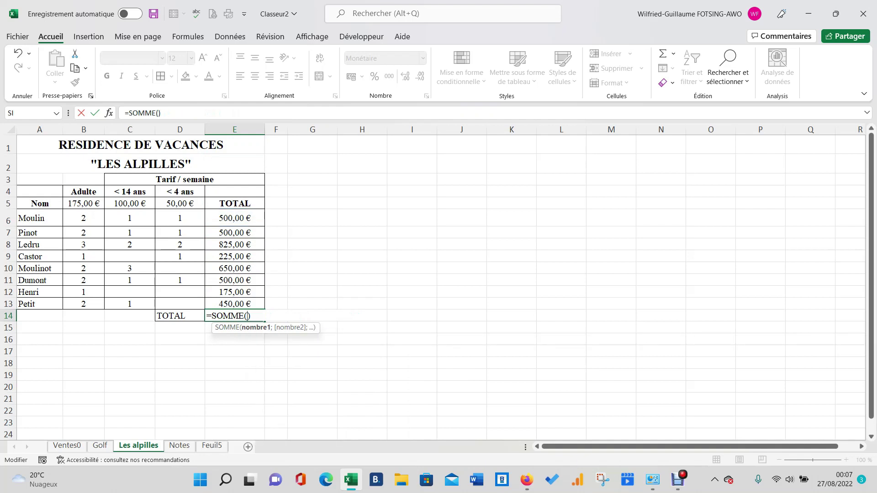
left_click_drag(235, 218, 246, 304)
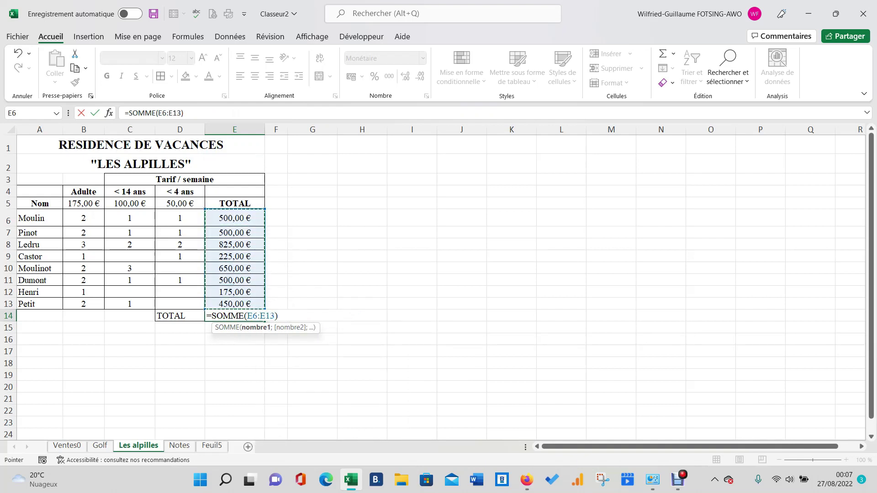
key("Return")
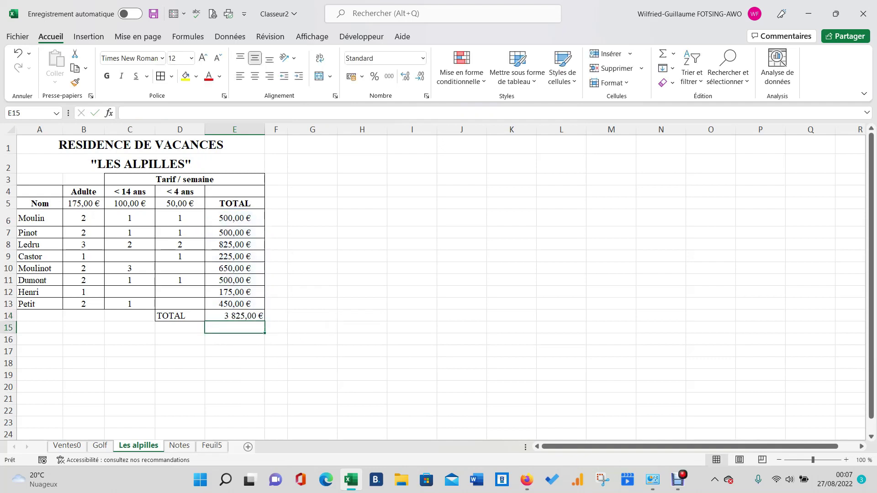
Clear E14 and rebuild the total with AutoSum (Alt+=), giving 3 825,00 €
left_click(234, 316)
key("Delete")
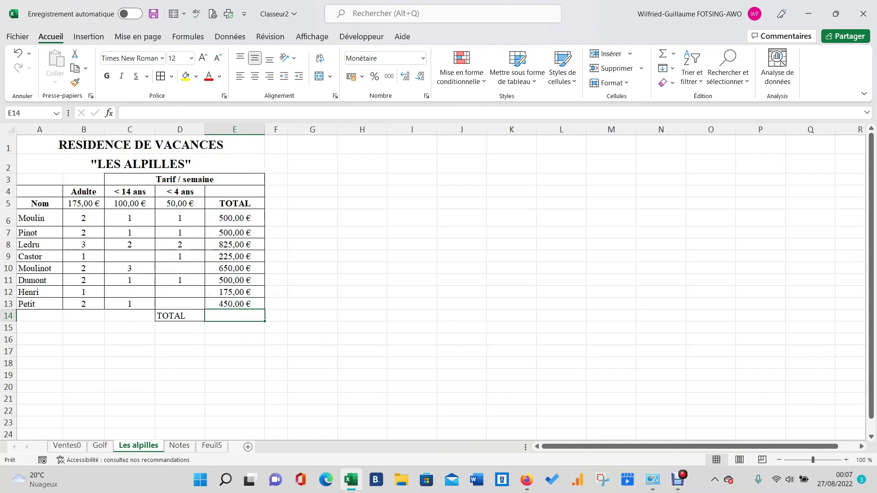
left_click(235, 363)
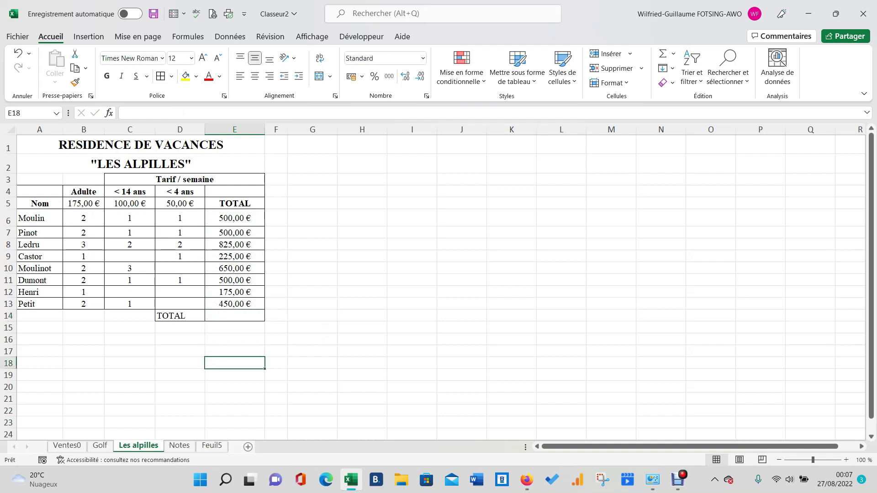
left_click(234, 315)
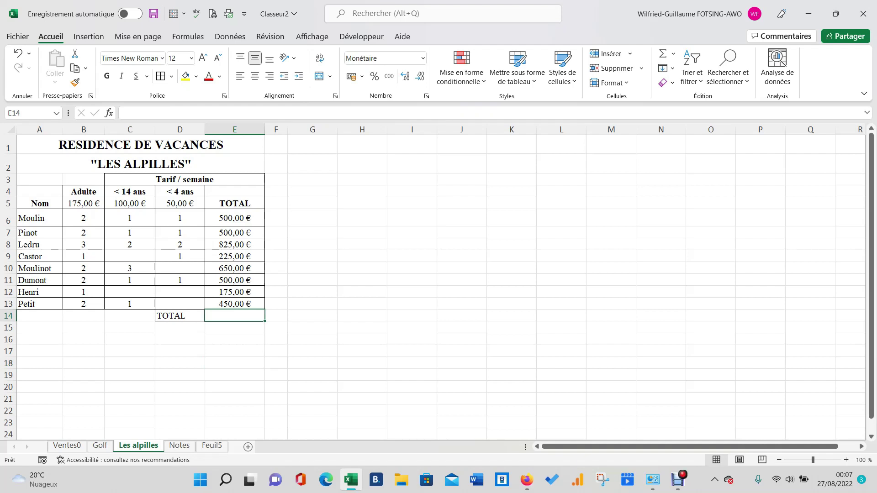
key("alt+equal")
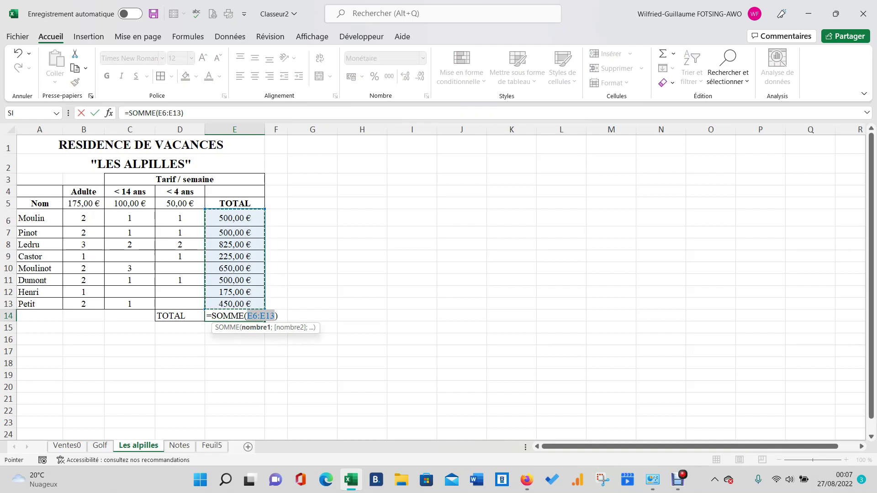
key("Return")
left_click(363, 218)
Type the label 'ALT =' in H6 and format it bold at 16 points
key("alt+equal")
key("BackSpace")
key("BackSpace")
key("BackSpace")
key("BackSpace")
type("ALT =")
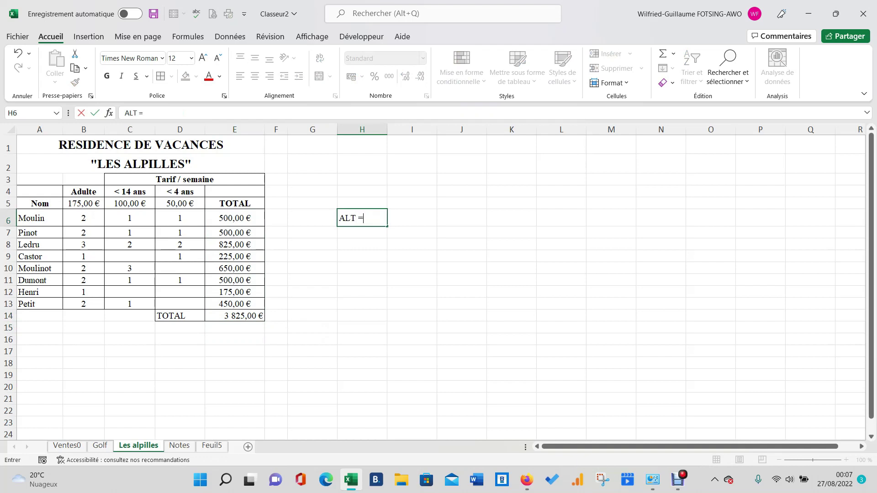
key("Return")
key("Up")
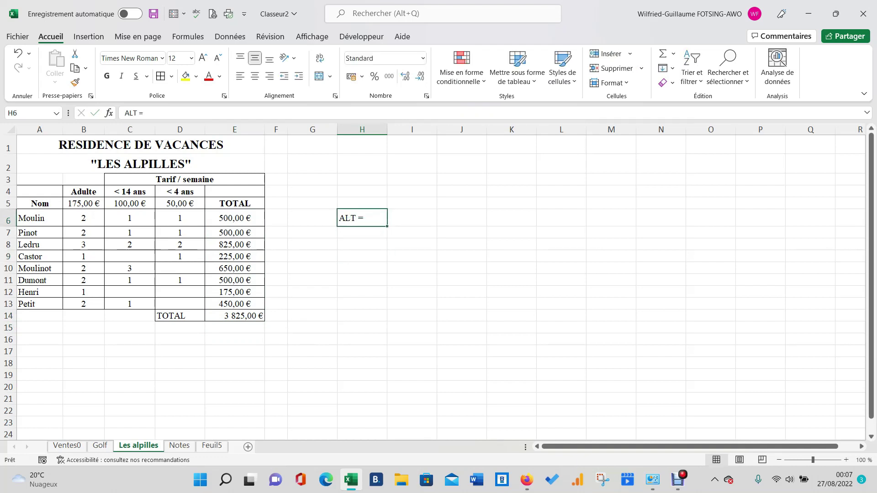
left_click(107, 76)
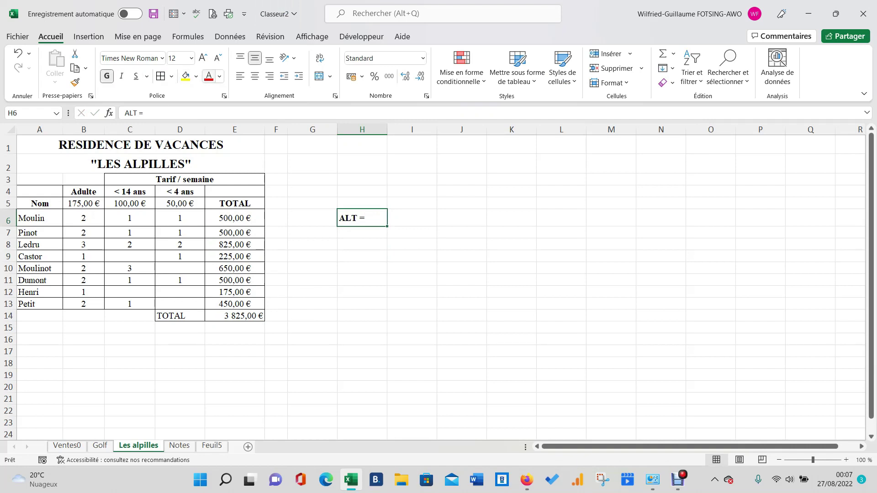
left_click(203, 57)
left_click(203, 57)
left_click(362, 257)
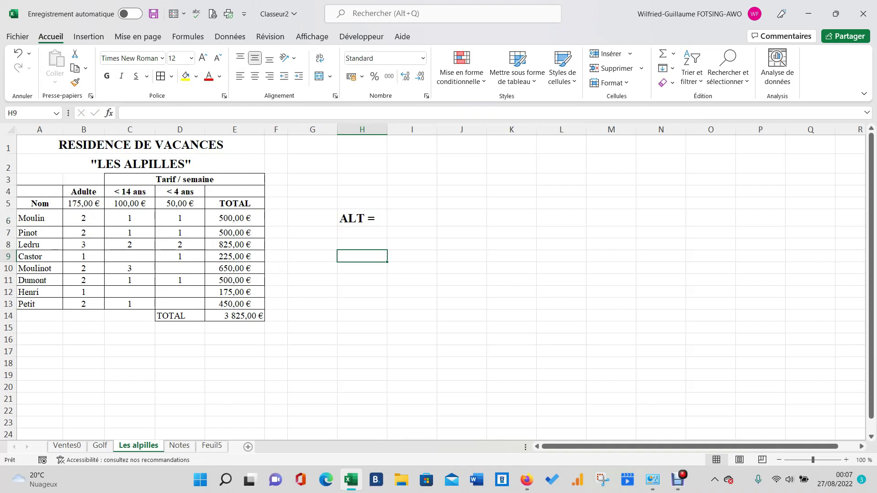
left_click(235, 315)
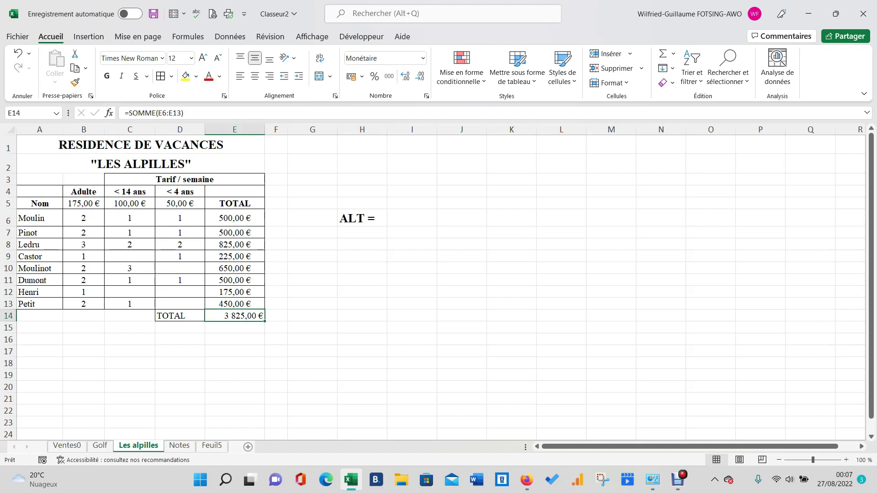
key("F2")
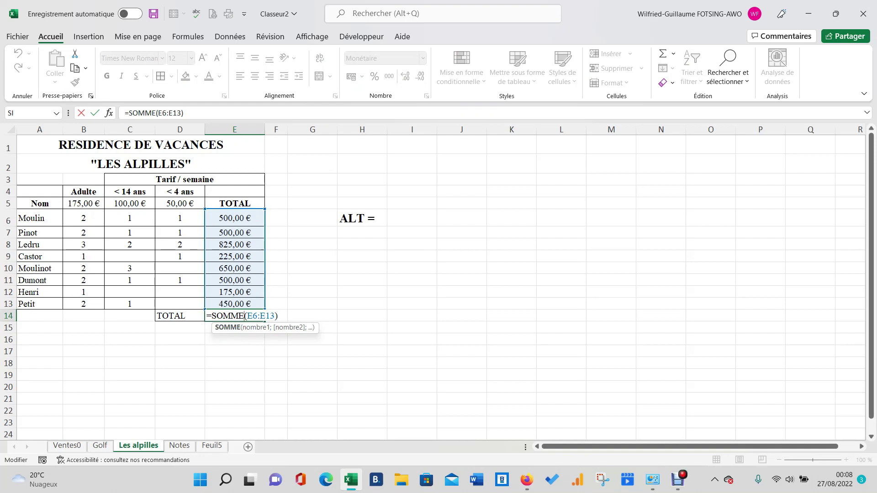
key("shift+Down")
key("shift+Down")
key("shift+Down")
key("shift+Down")
key("shift+Down")
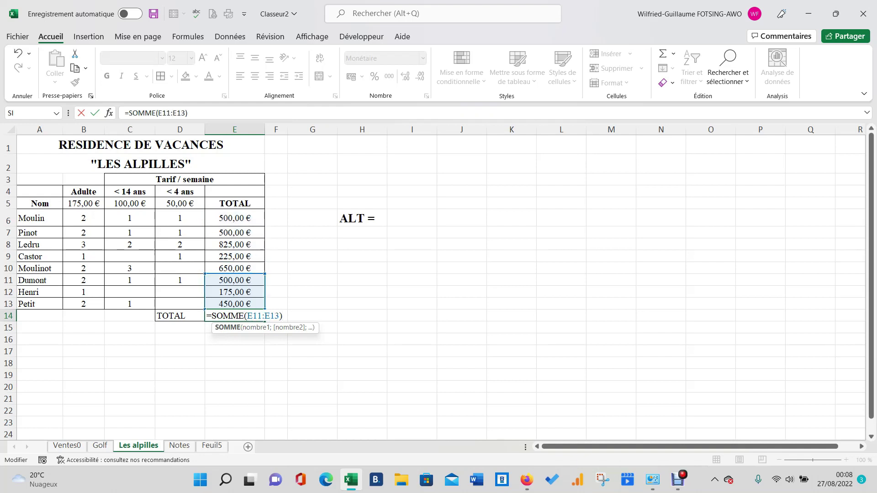
key("shift+Up")
key("shift+Up")
key("shift+Up")
key("shift+Up")
key("shift+Up")
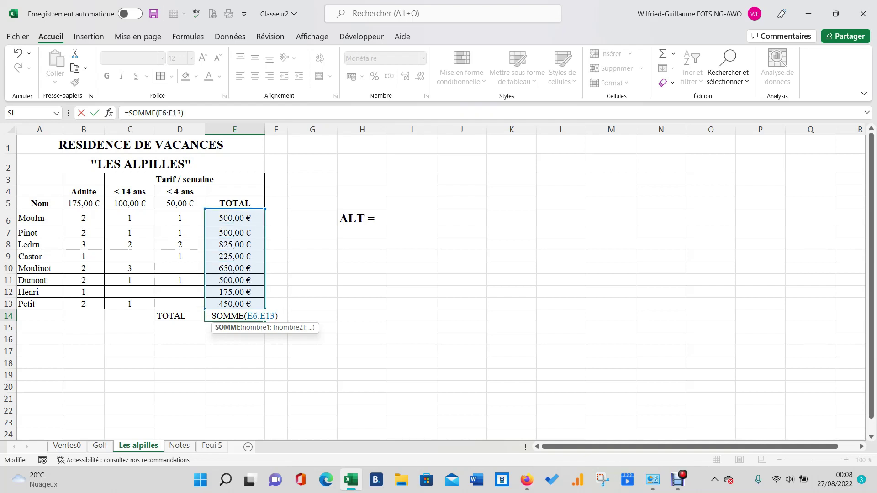
key("Return")
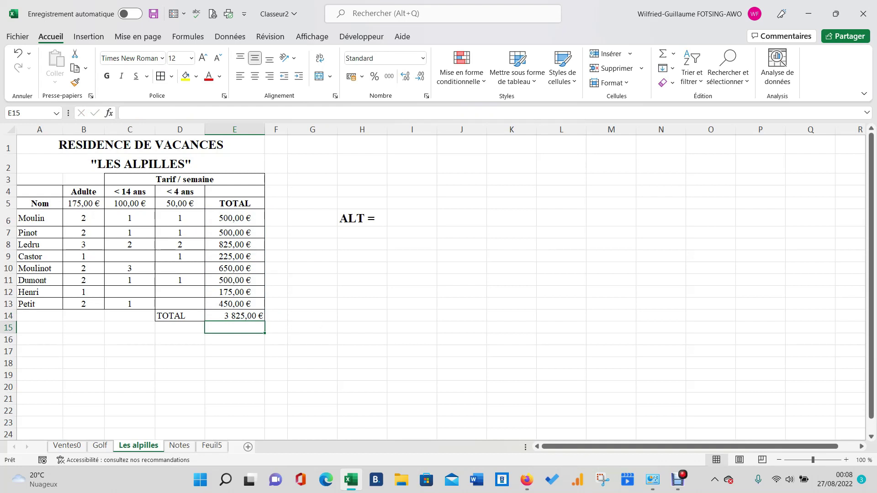
left_click(313, 280)
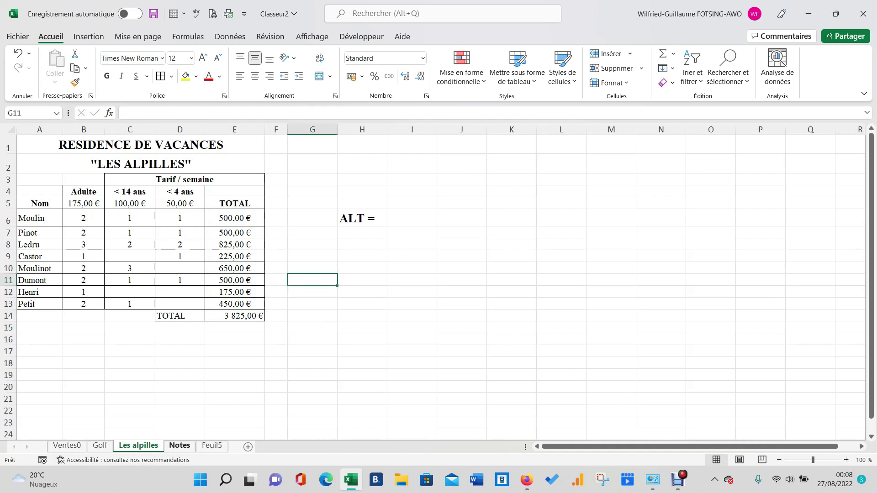
Switch to the Notes sheet and select F4, the first student's average cell
left_click(179, 445)
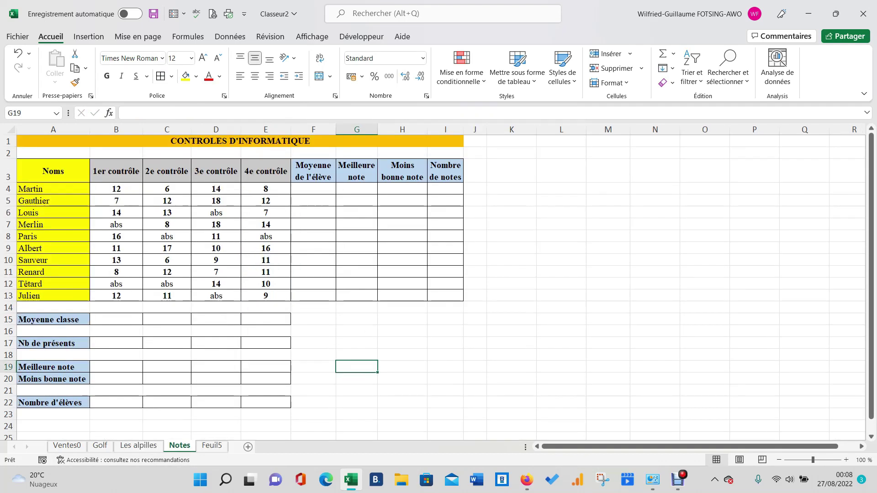
left_click(402, 236)
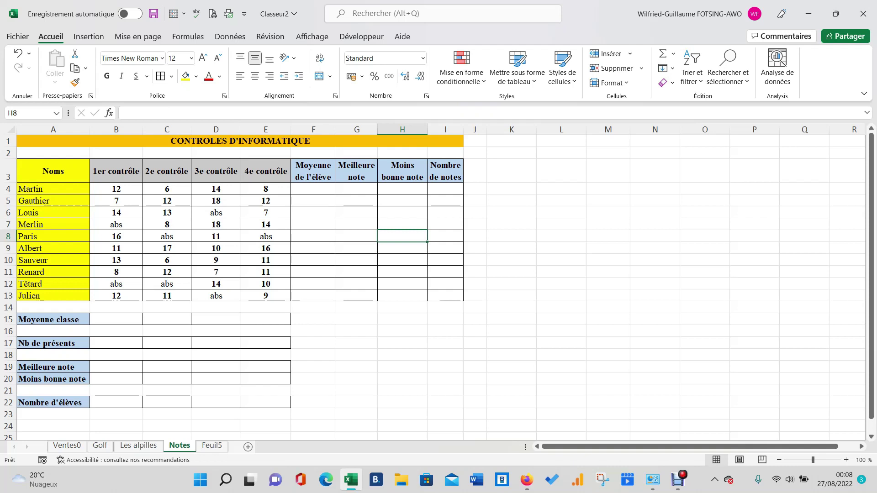
left_click(314, 189)
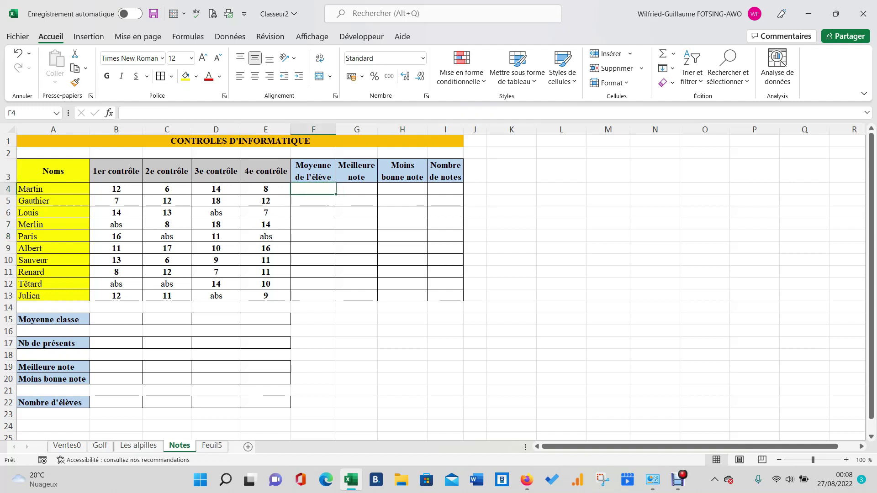
Enter =B4+C4+D4+E4/4 in F4, which displays 34
type("=")
left_click(116, 189)
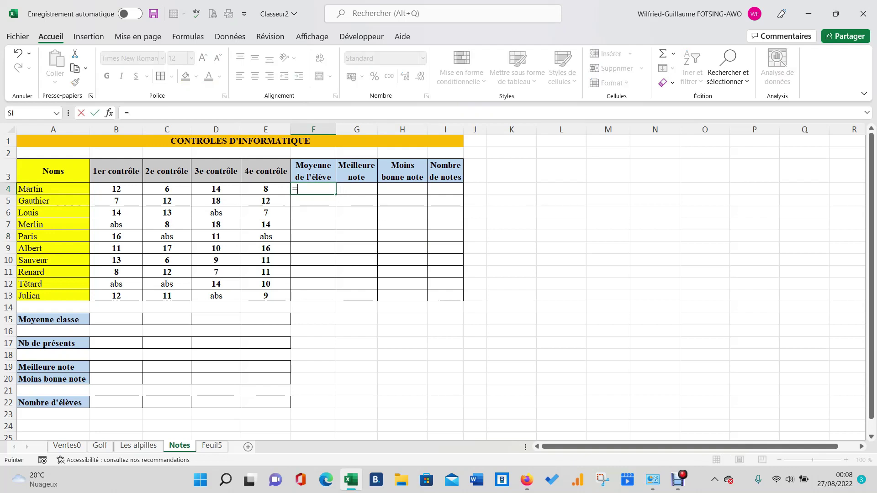
type("B4+")
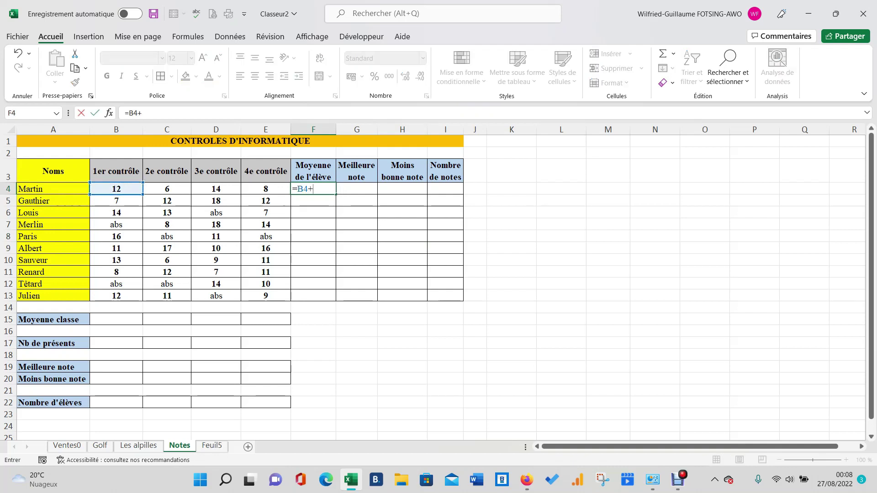
left_click(167, 189)
type("+")
left_click(216, 189)
type("+")
left_click(266, 189)
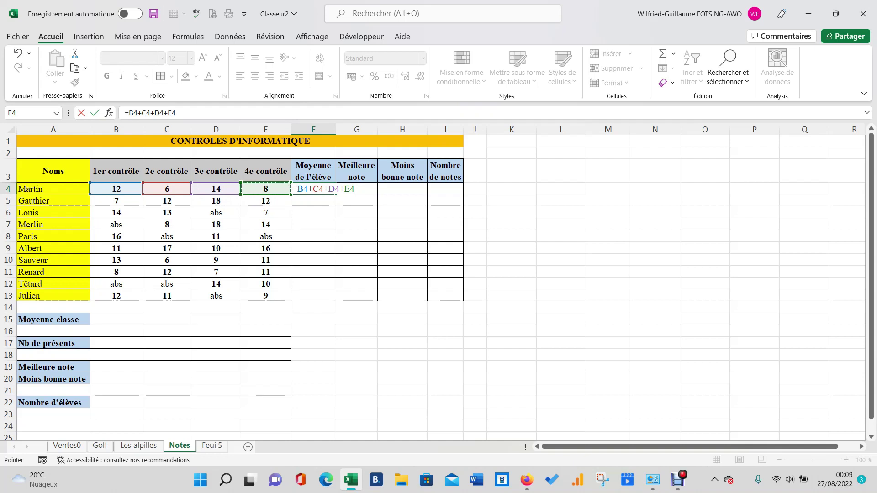
type("/4")
key("Return")
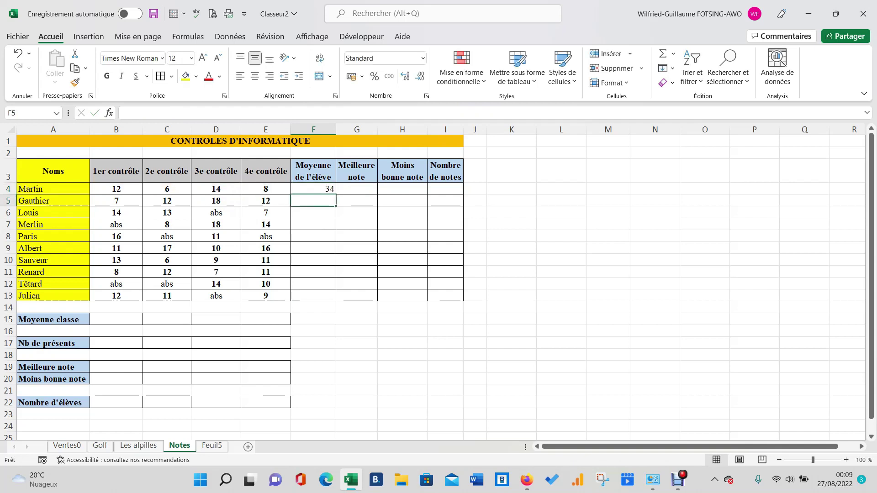
Add parentheses so F4 reads =(B4+C4+D4+E4)/4, giving an average of 10
double_click(313, 189)
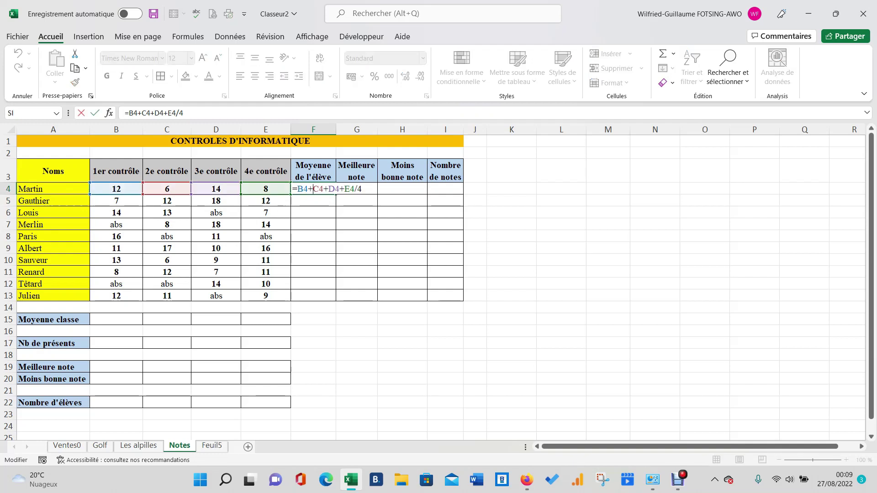
left_click(298, 189)
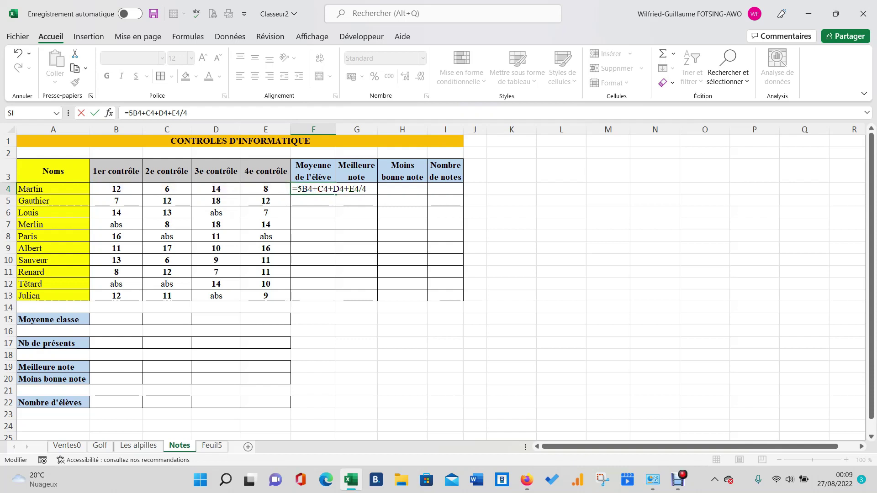
type("(")
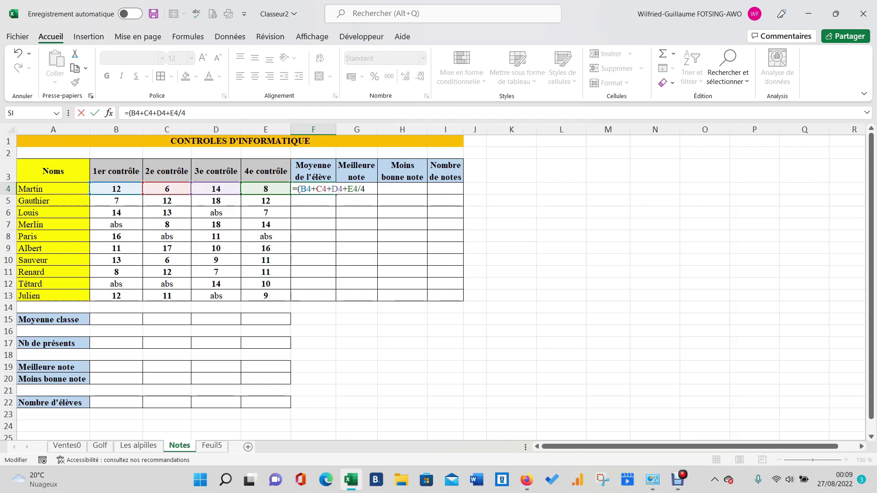
type(")")
key("Return")
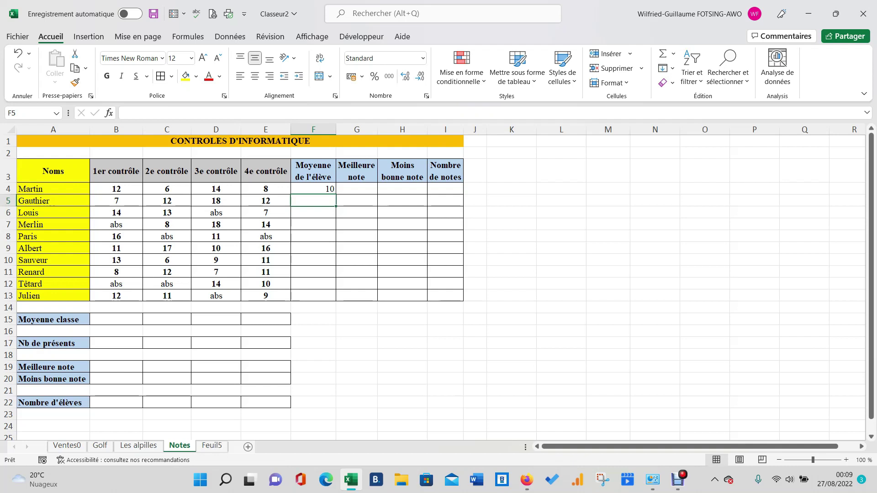
left_click(313, 188)
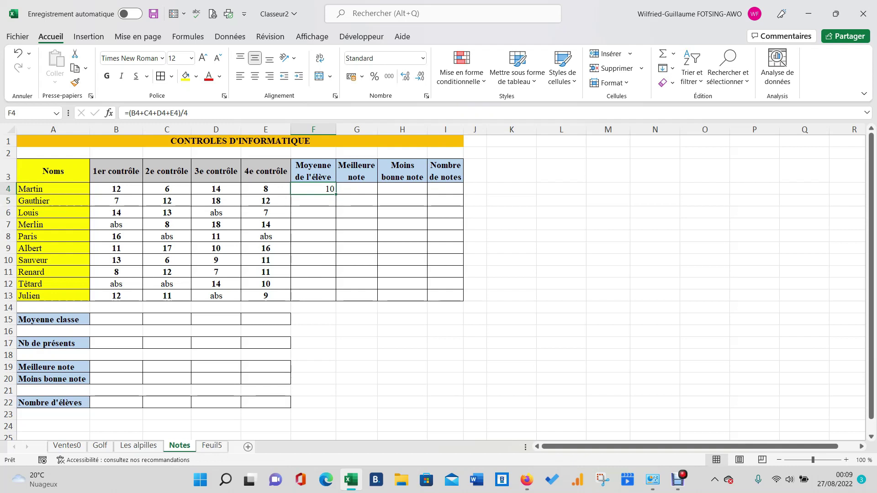
Replace the first student's average in F4 with =MOYENNE(B4:E4), still showing 10
key("Delete")
type("=")
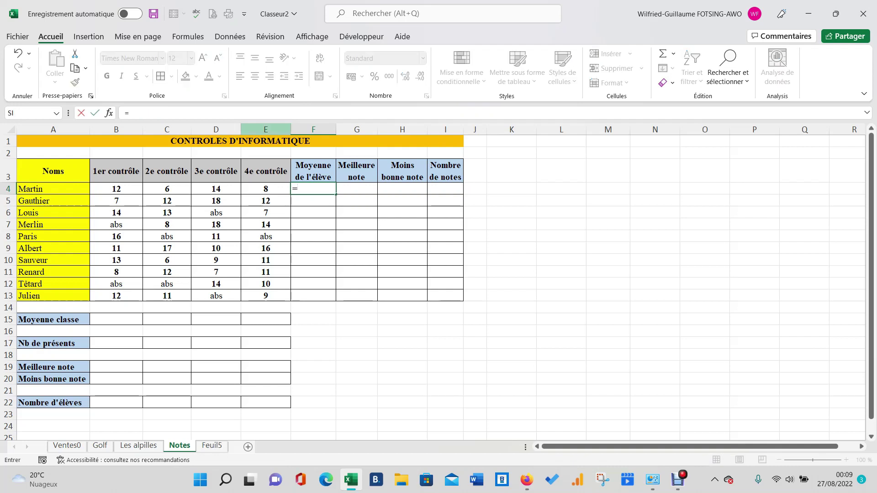
type("mo")
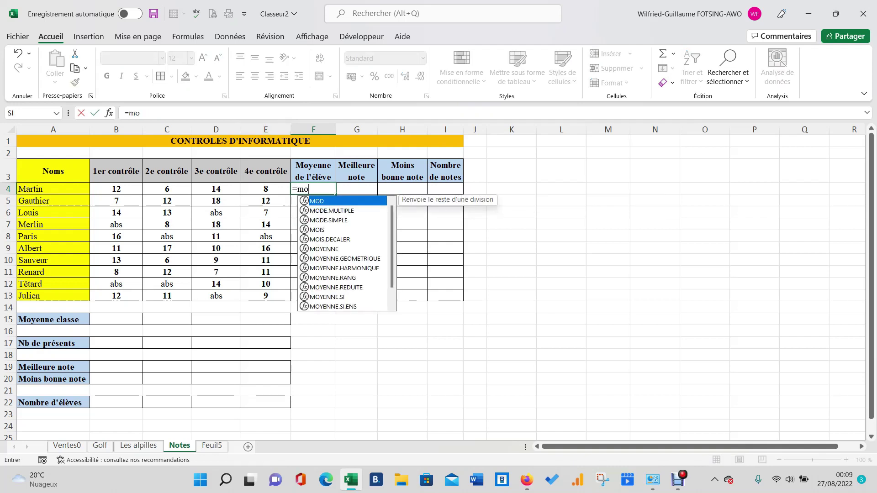
type("ye")
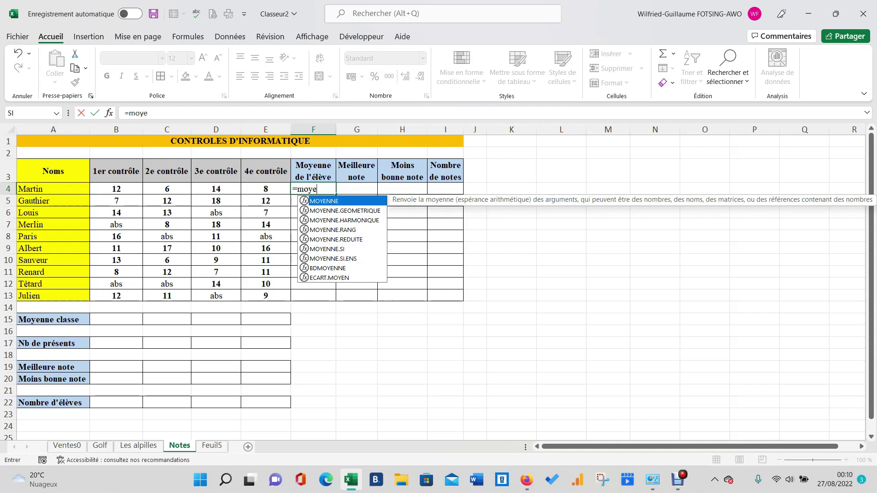
key("Tab")
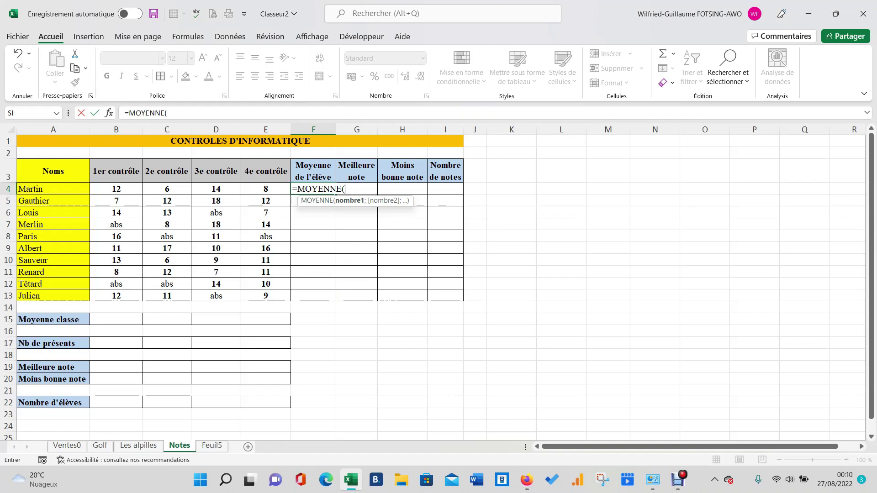
left_click_drag(116, 188, 265, 189)
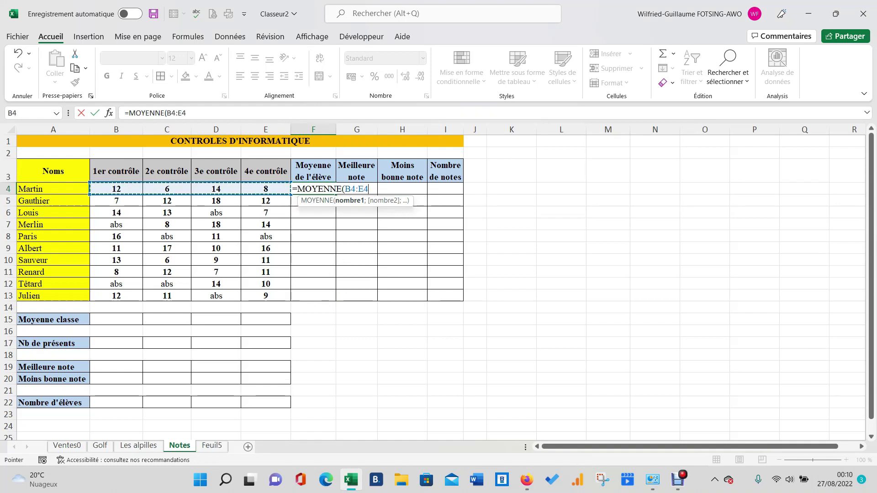
type(")")
key("Return")
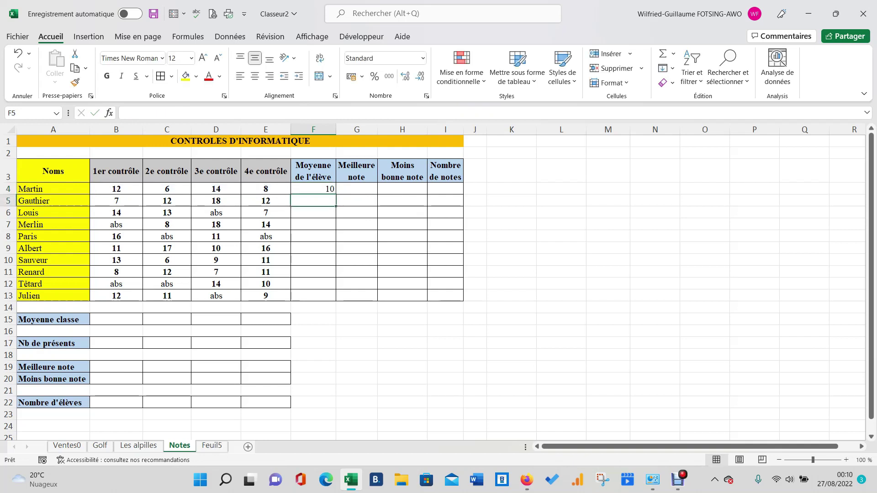
left_click(357, 188)
Enter =MAX(B4:E4) in G4 so it shows Martin's best mark of 14
type("=")
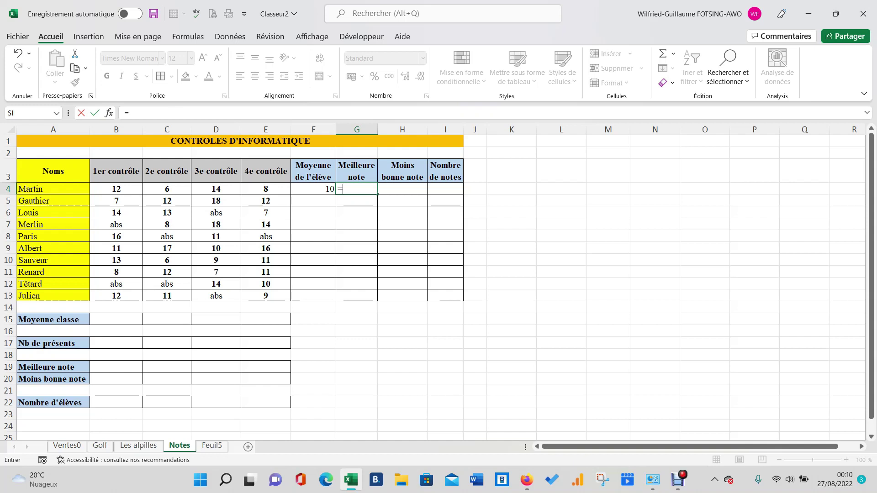
type("ma")
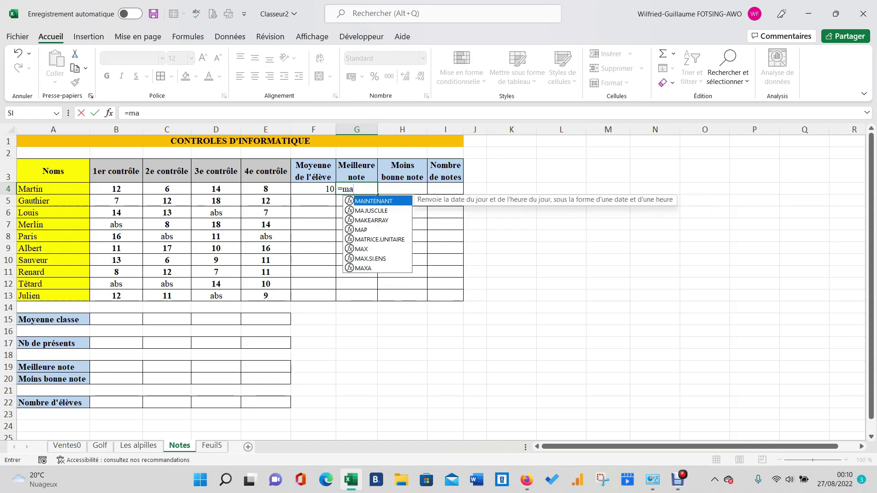
type("x")
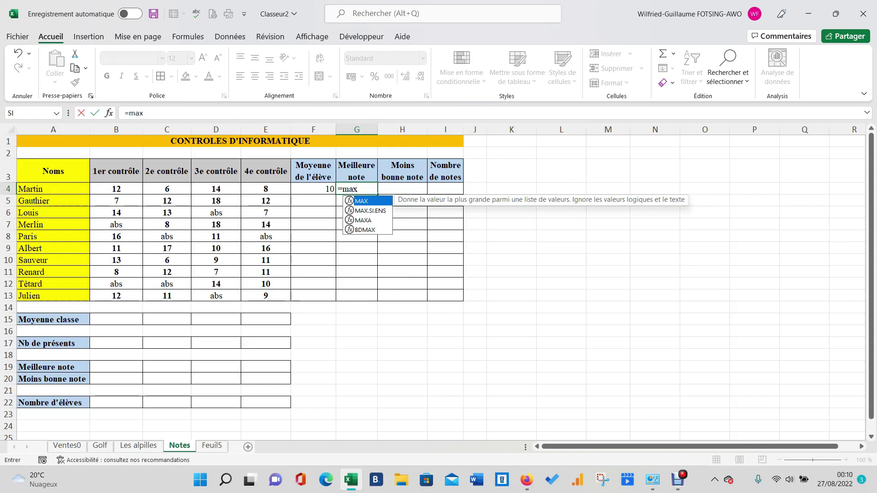
key("Tab")
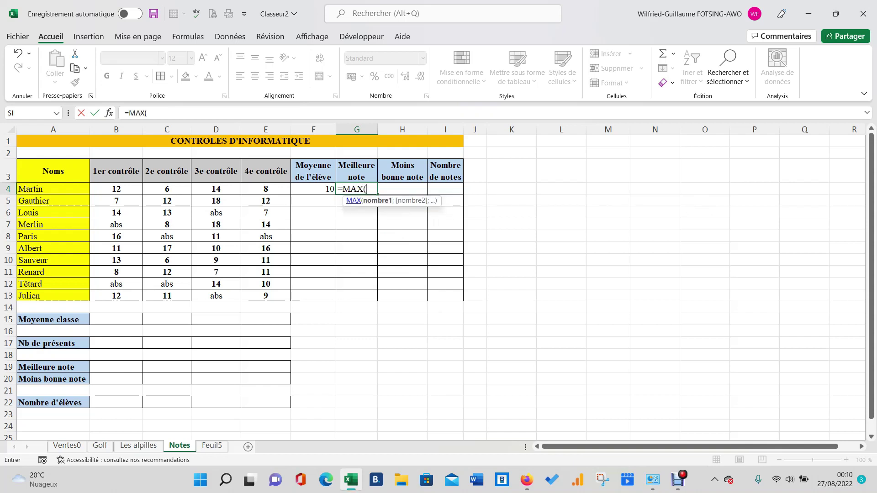
left_click_drag(117, 189, 266, 189)
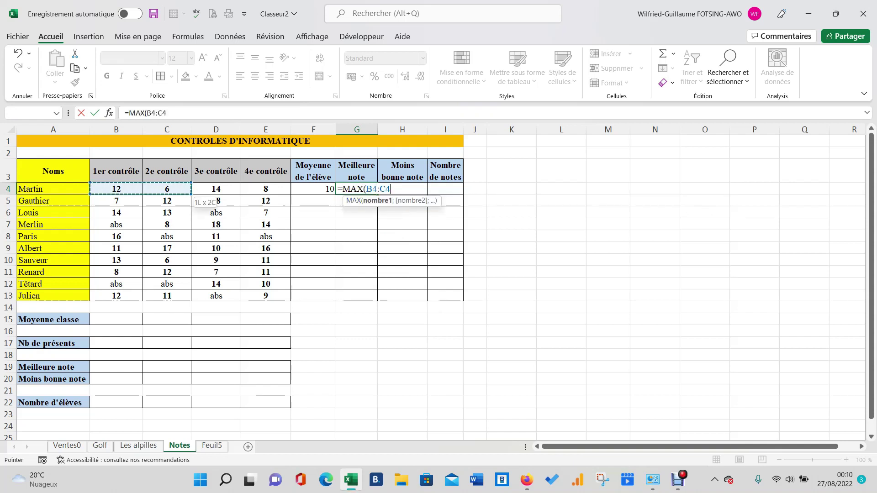
type(")")
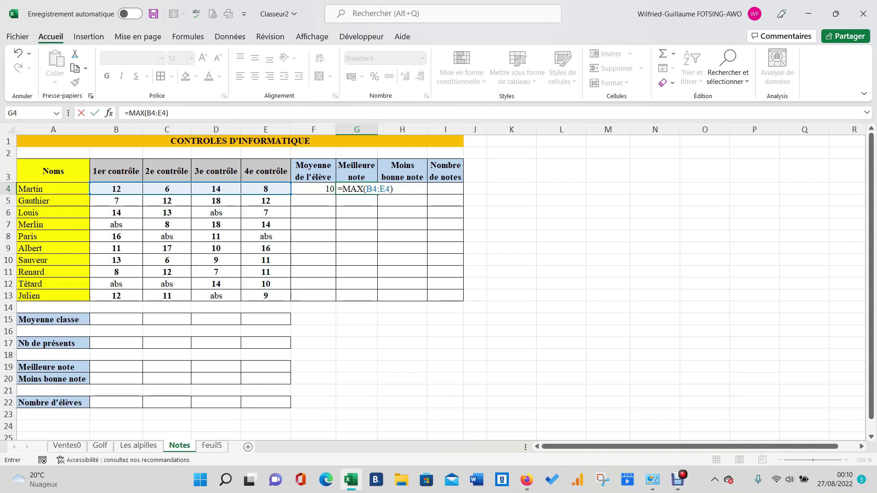
key("Return")
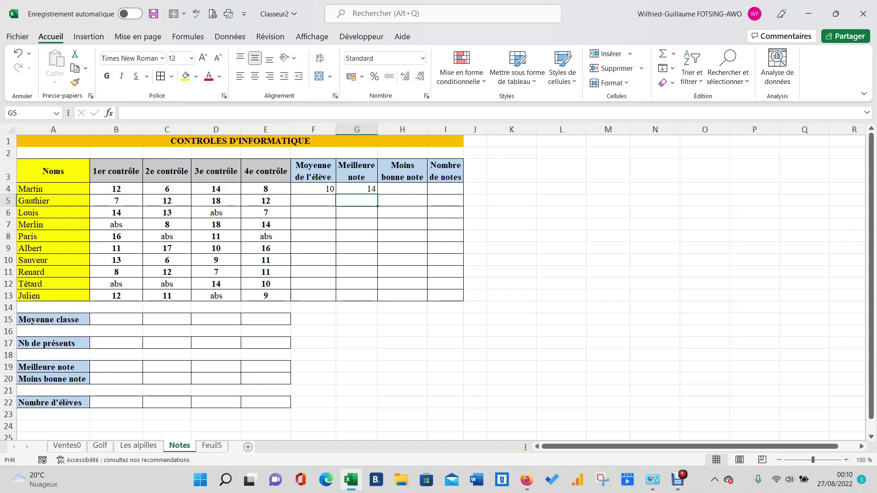
left_click(216, 189)
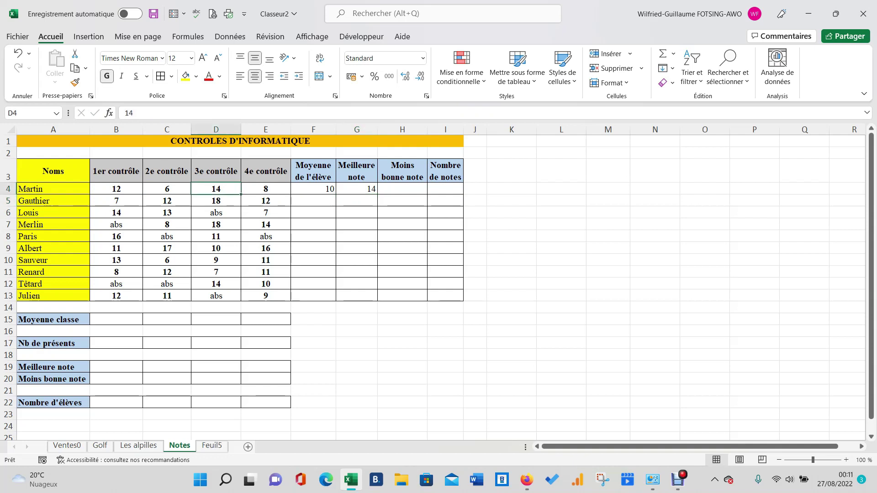
Change Martin's 3e contrôle mark in D4 to 20 and his 1er contrôle mark in B4 to 5
type("20")
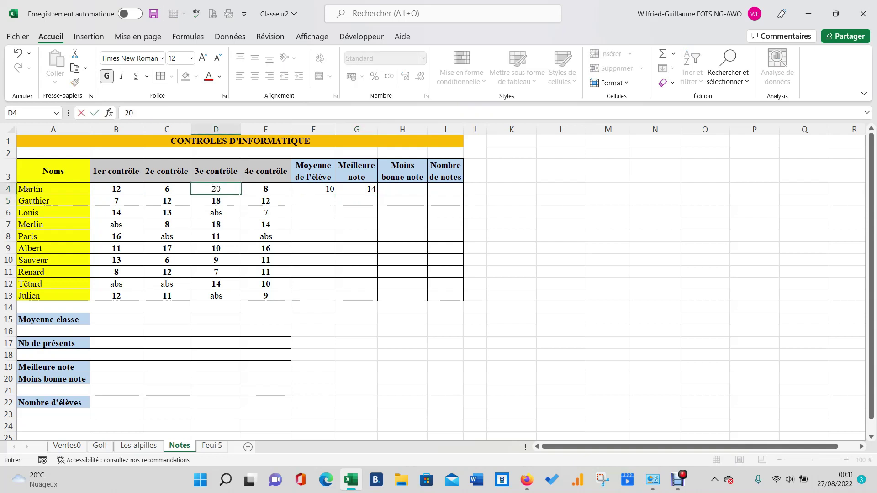
key("Tab")
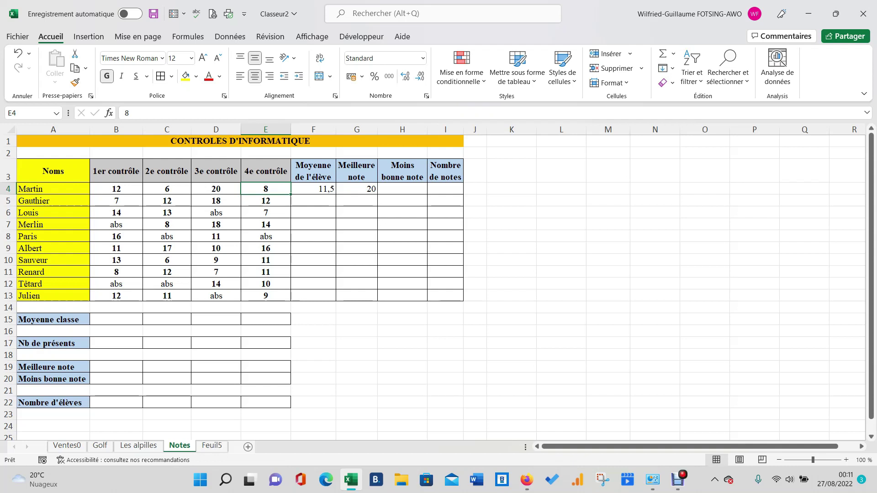
left_click(116, 189)
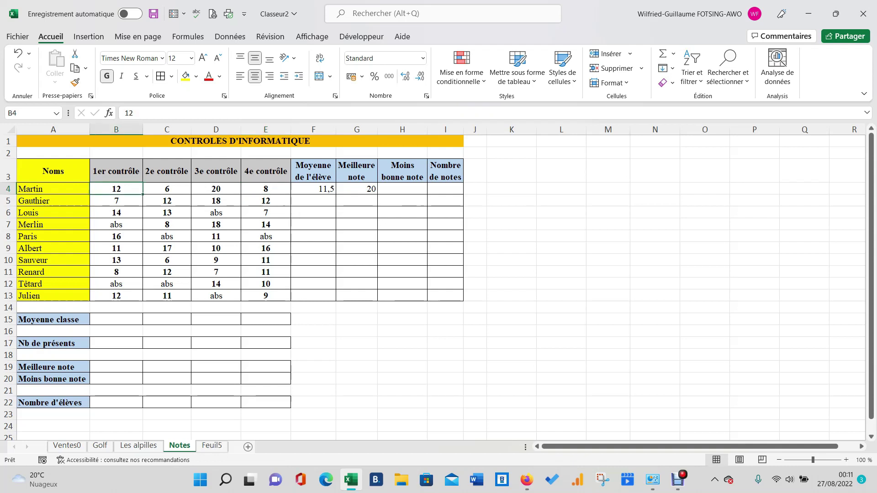
type("5")
key("Tab")
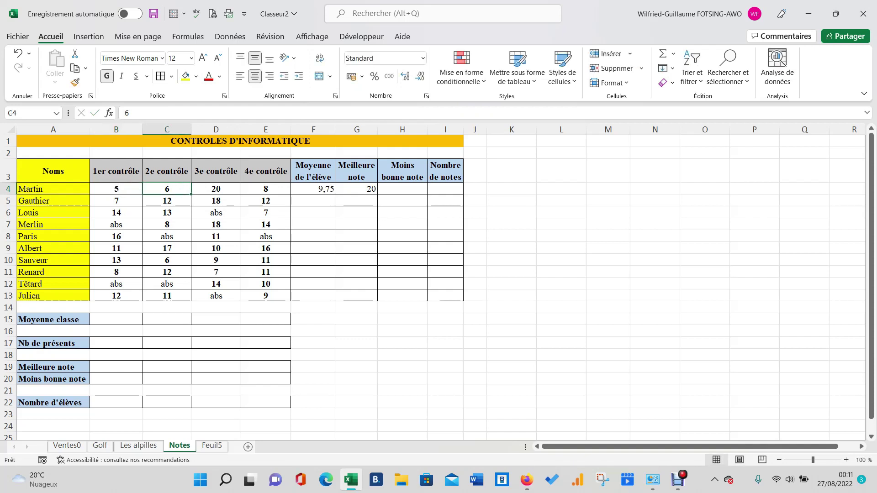
left_click(402, 189)
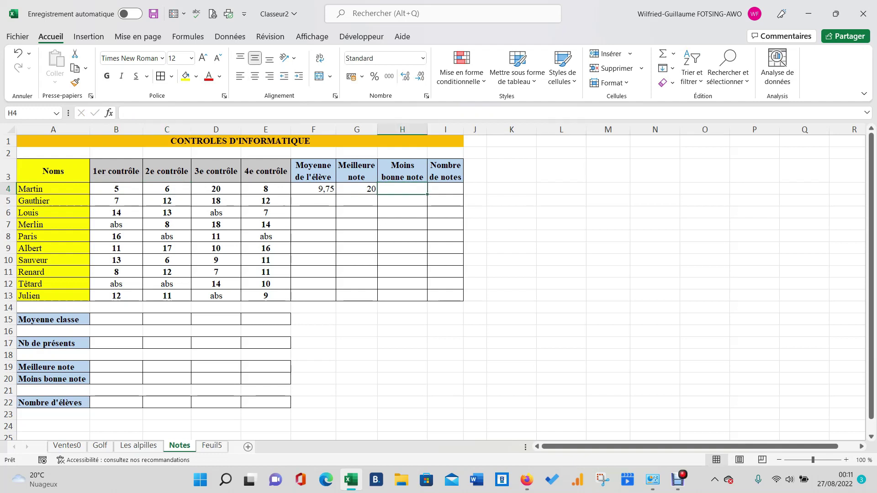
Enter =MIN(B4:E4) in H4 to show Martin's lowest mark, 5
type("=")
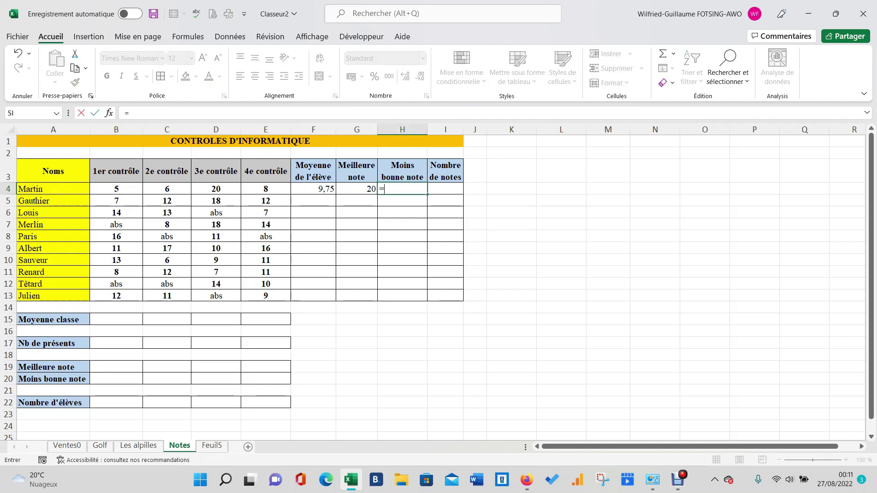
type("min")
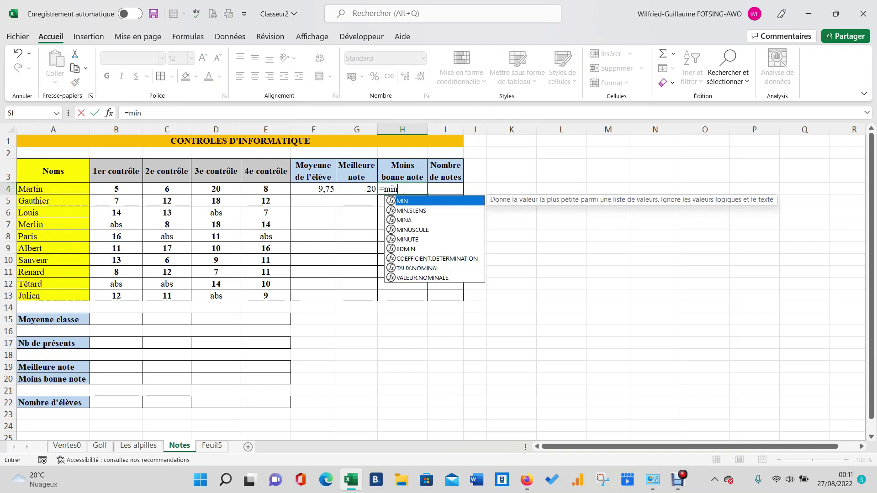
key("Tab")
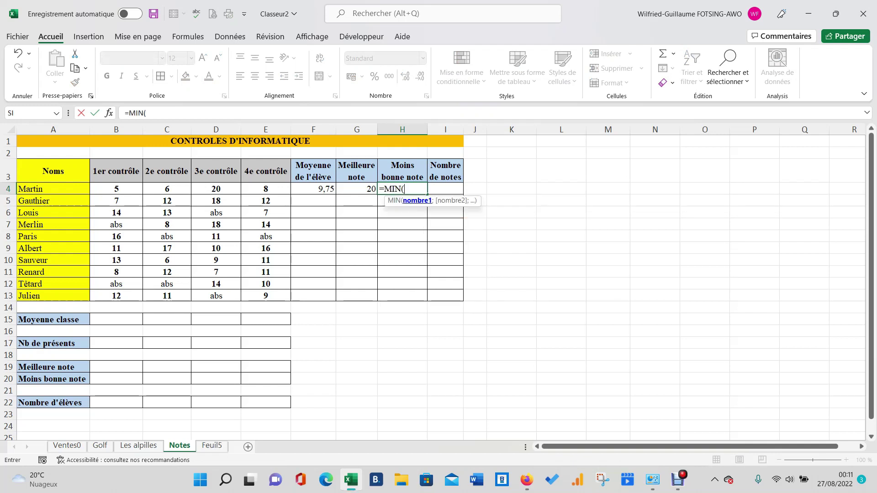
left_click_drag(117, 189, 269, 192)
key("Return")
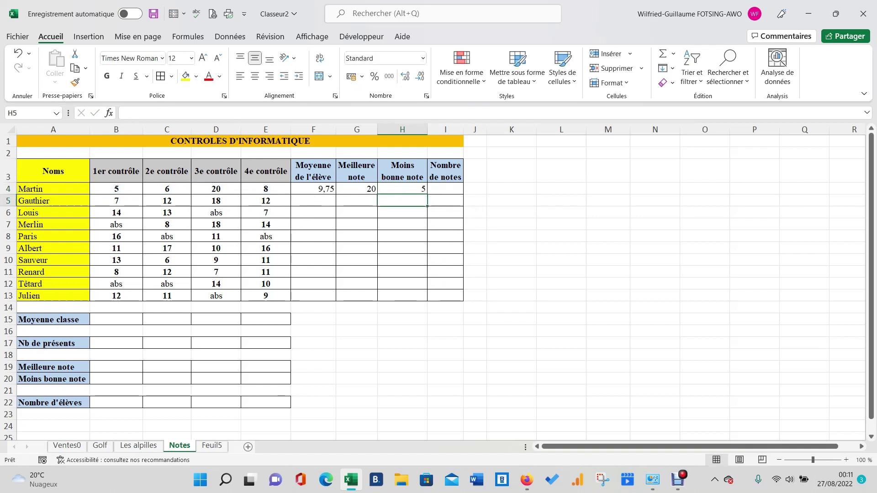
Enter =NBVAL(B4:E4) in I4 to count Martin's 4 marks
left_click(445, 188)
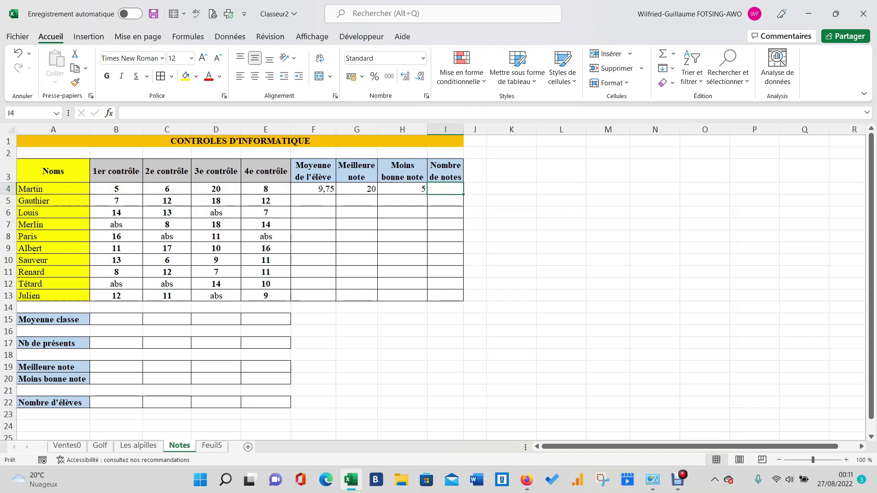
type("=")
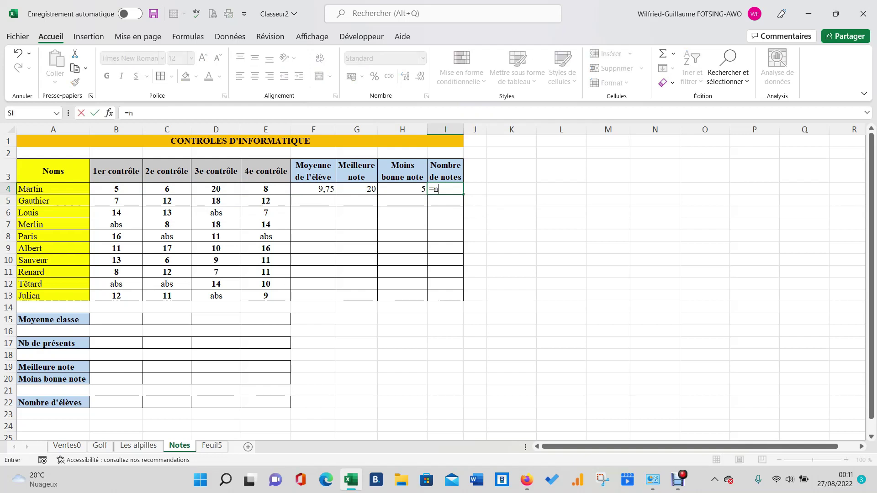
type("nb")
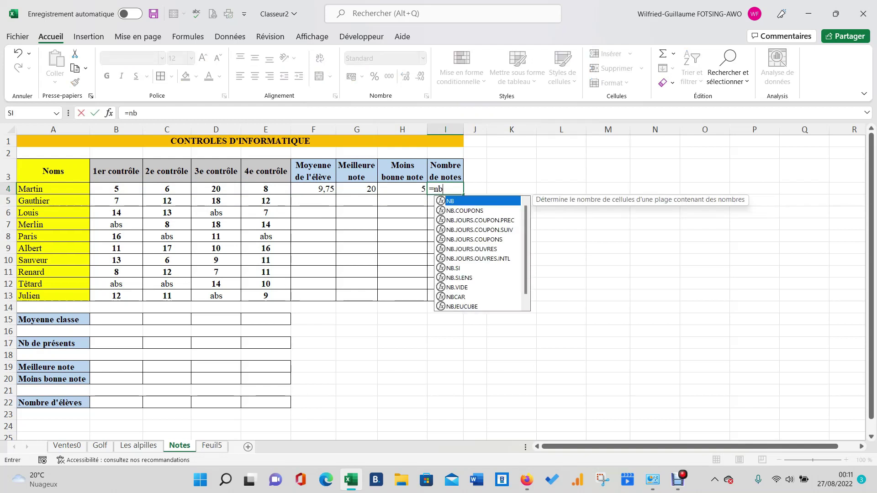
scroll(482, 253, "down", 1)
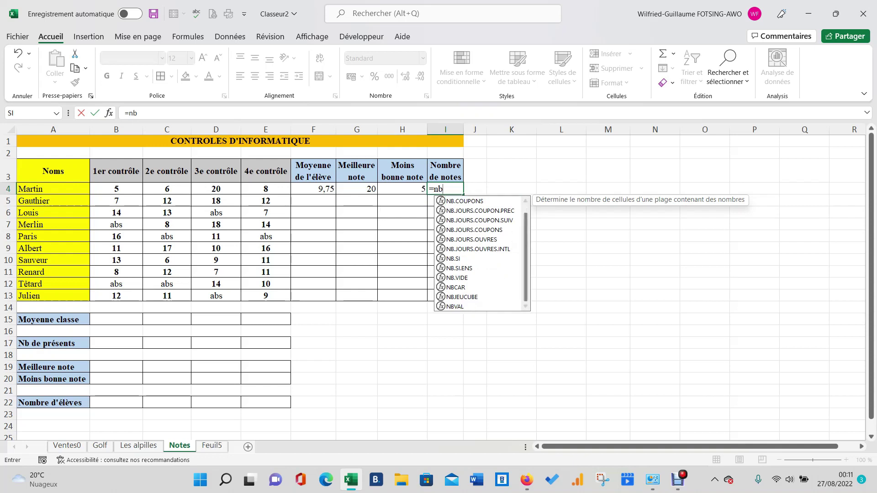
double_click(455, 306)
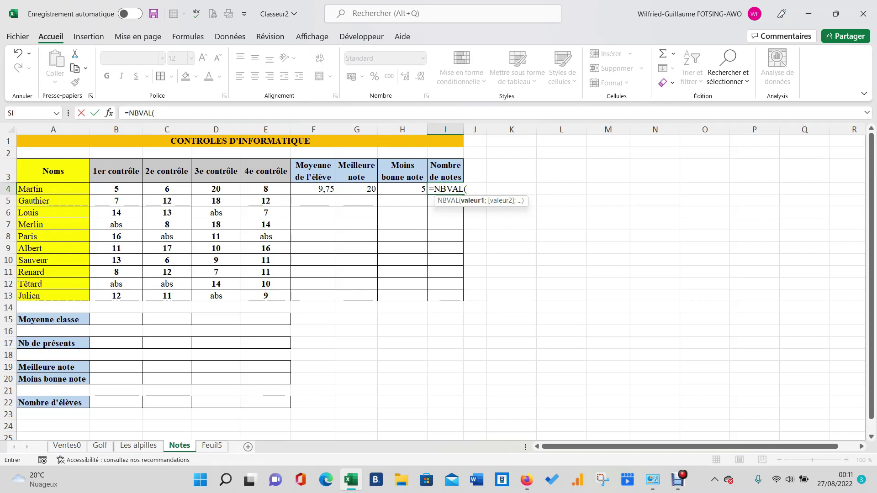
left_click_drag(117, 188, 266, 189)
type(")")
key("Return")
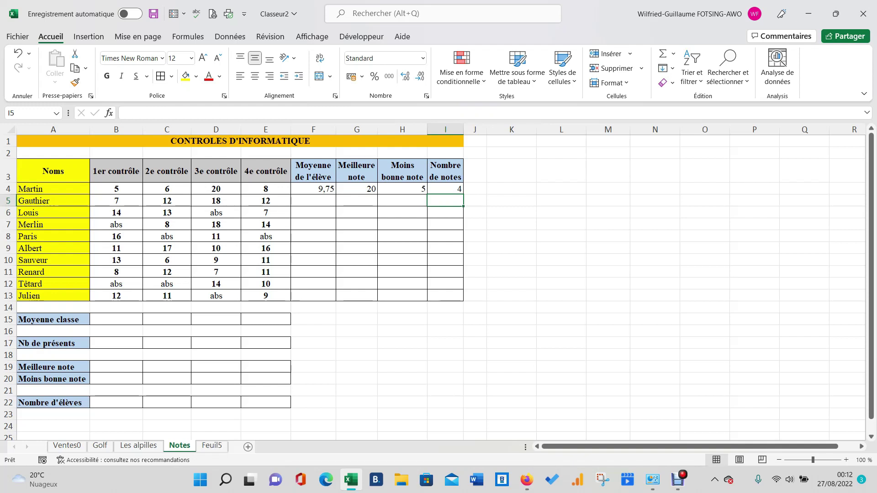
key("ctrl+Page_Up")
key("ctrl+Page_Up")
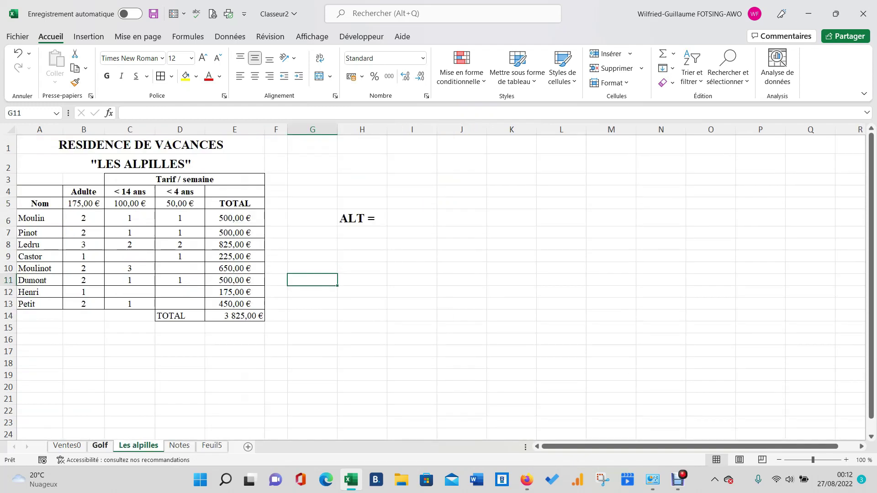
key("ctrl+Page_Up")
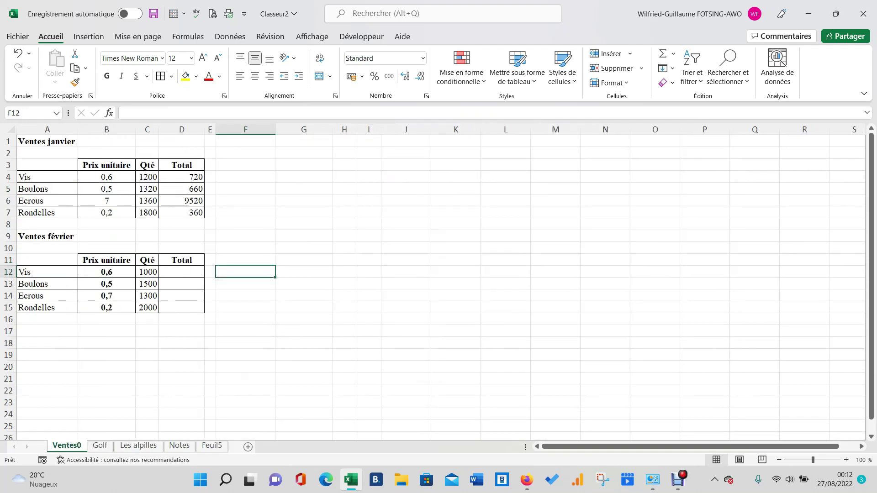
left_click(245, 343)
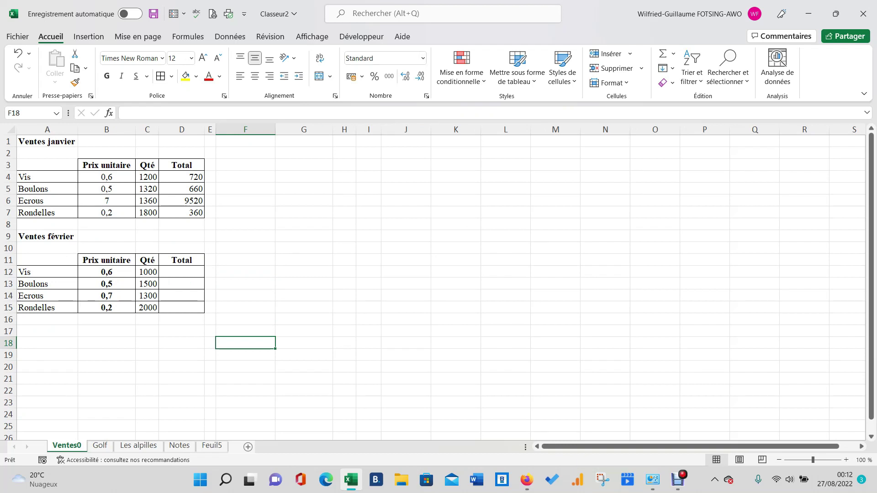
left_click(456, 176)
left_click(179, 445)
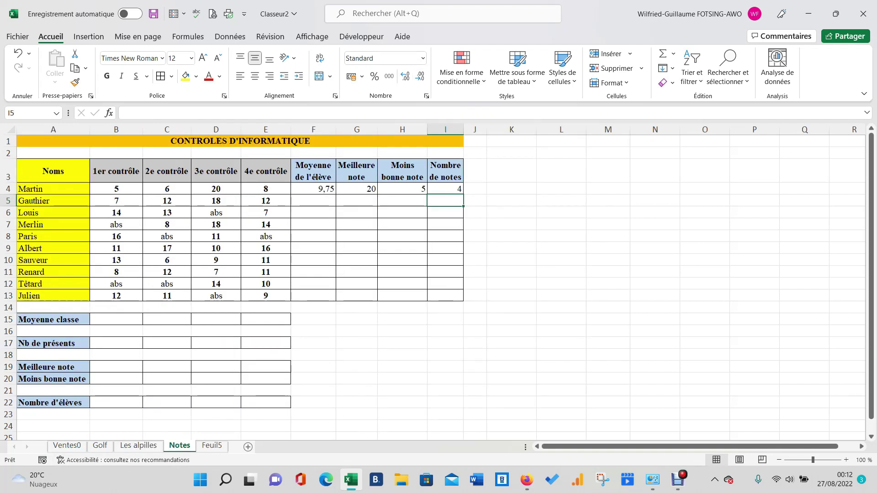
left_click(314, 189)
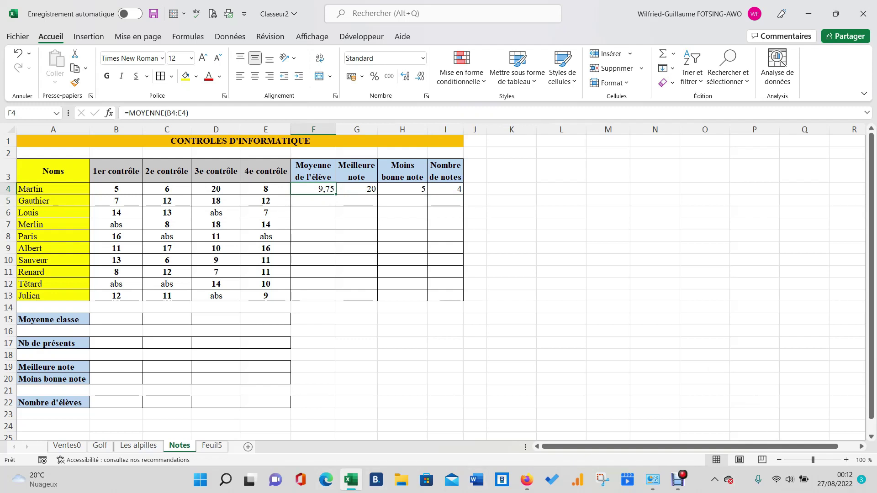
left_click_drag(313, 236, 446, 236)
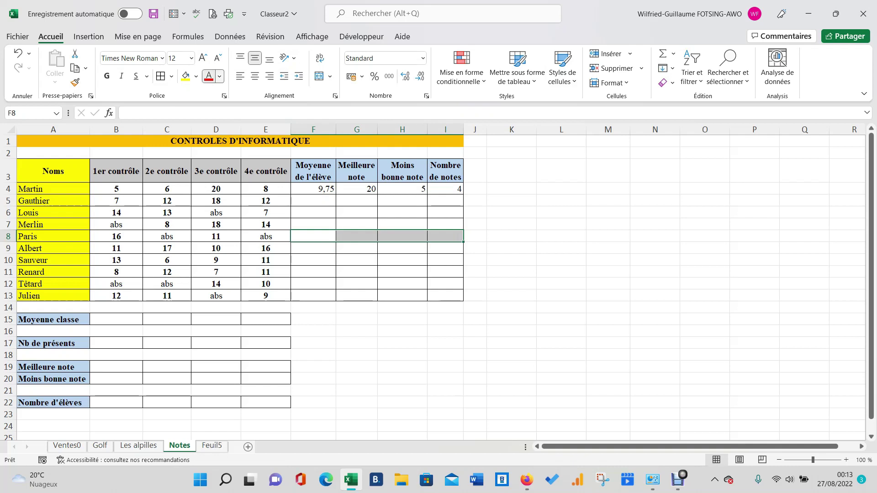
left_click(220, 76)
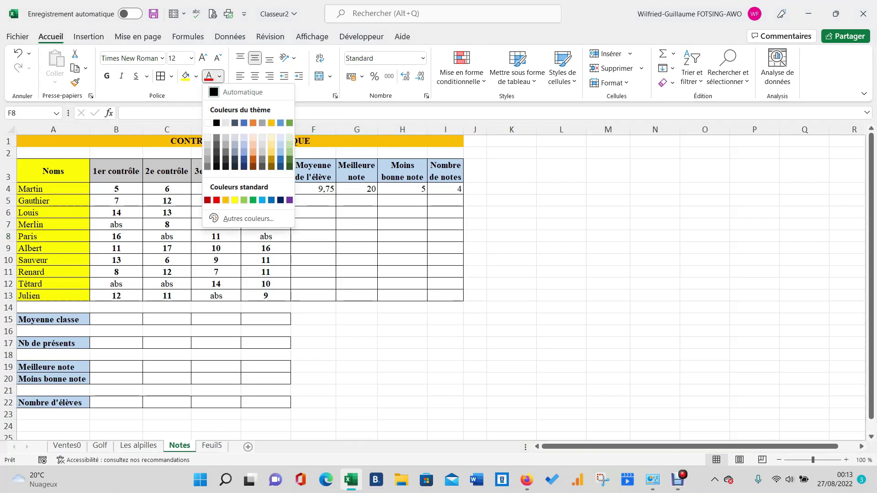
key("Escape")
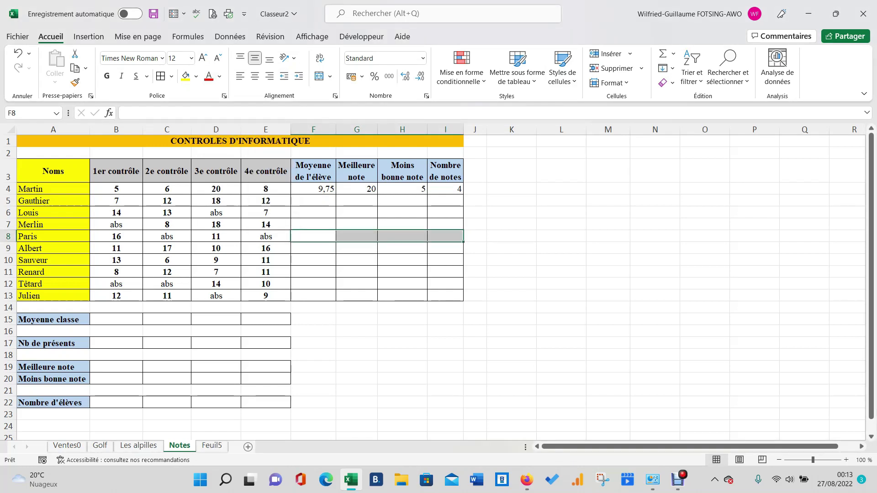
left_click(216, 308)
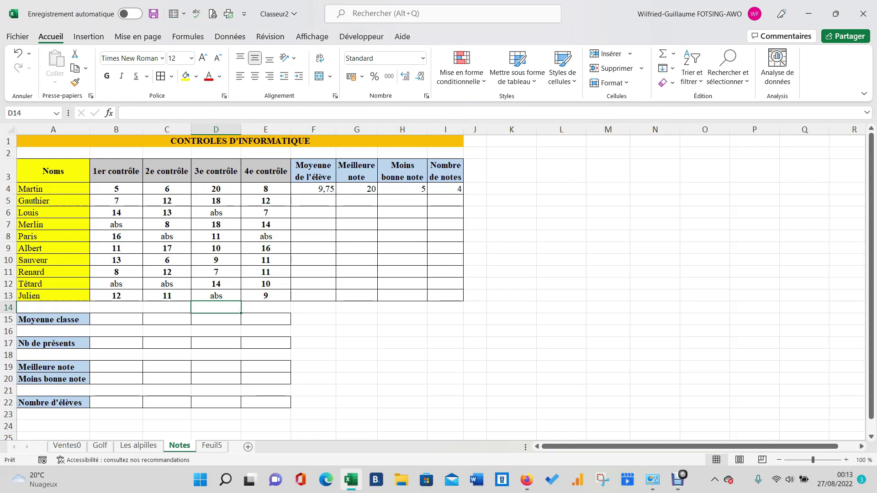